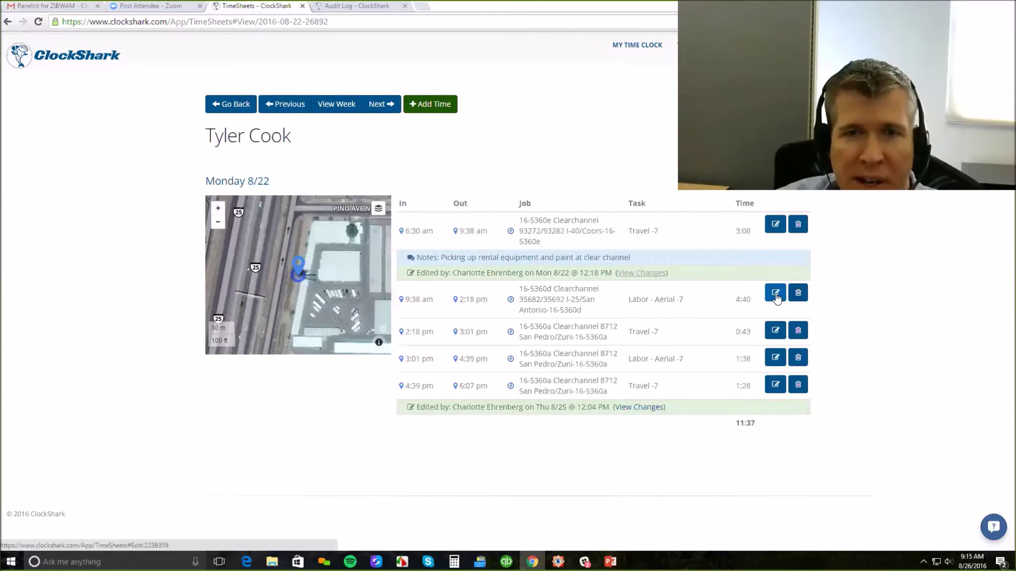
- Open Monday's 9:38 am to 2:18 pm time entry for editing and review its start time and job choices
{"action": "left_click", "coordinate": [775, 295]}
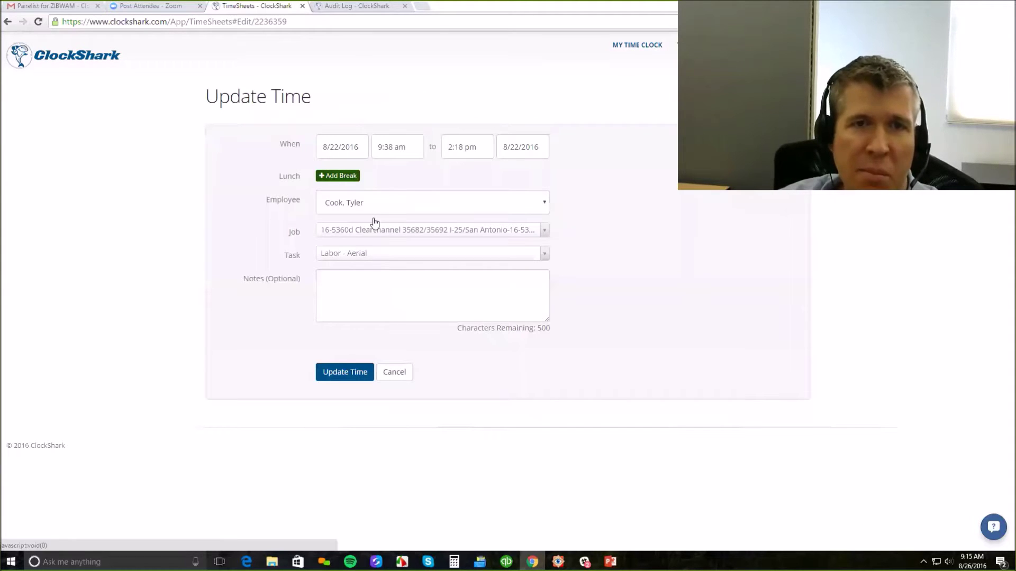
{"action": "left_click", "coordinate": [387, 148]}
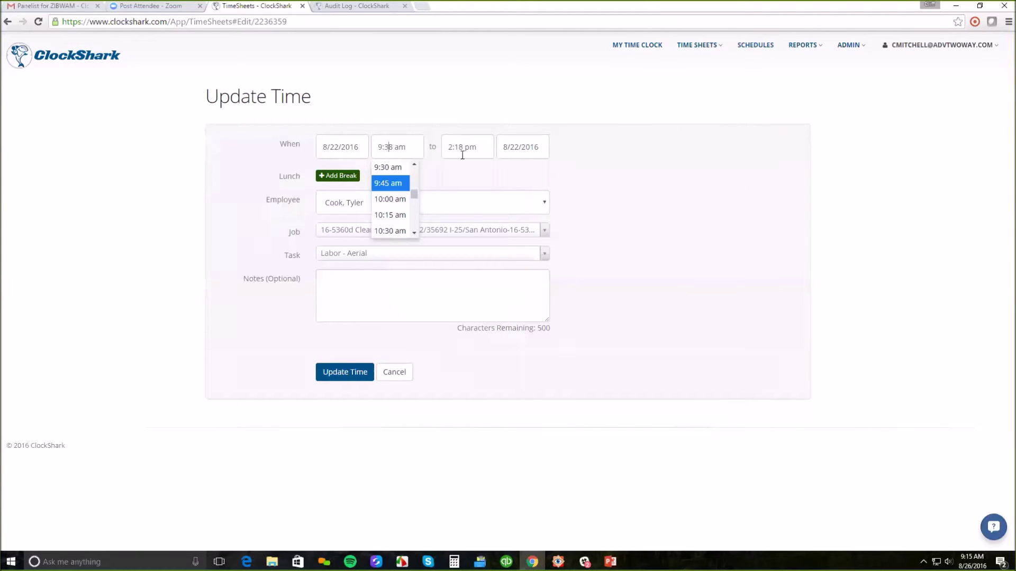
{"action": "left_click", "coordinate": [755, 252]}
{"action": "left_click", "coordinate": [419, 206]}
{"action": "left_click", "coordinate": [417, 207]}
{"action": "left_click", "coordinate": [394, 231]}
{"action": "left_click", "coordinate": [394, 232]}
{"action": "left_click", "coordinate": [393, 232]}
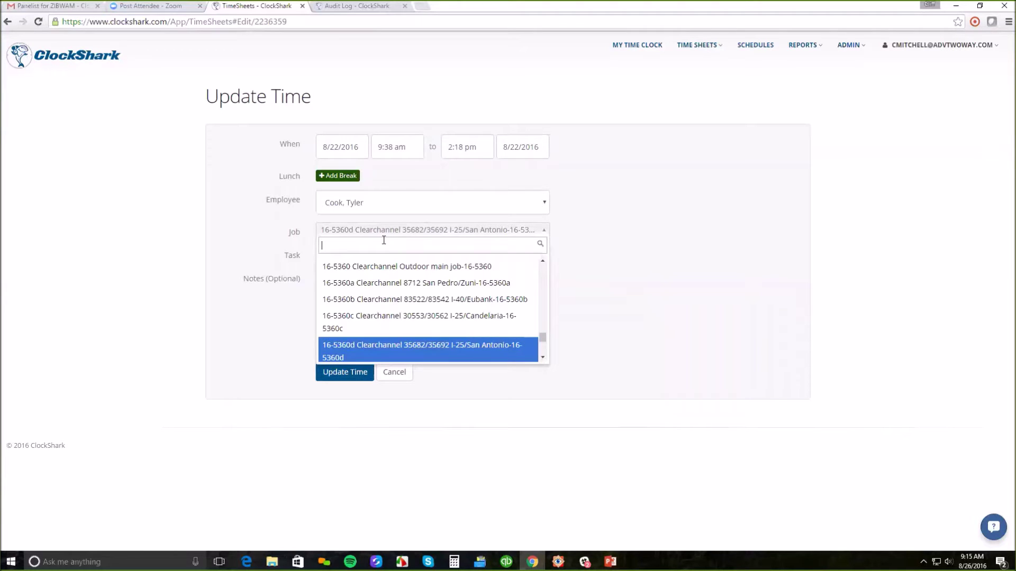
{"action": "left_click", "coordinate": [387, 339]}
- Review the task choices and notes field of the time entry, and leave it without saving
{"action": "left_click", "coordinate": [341, 254]}
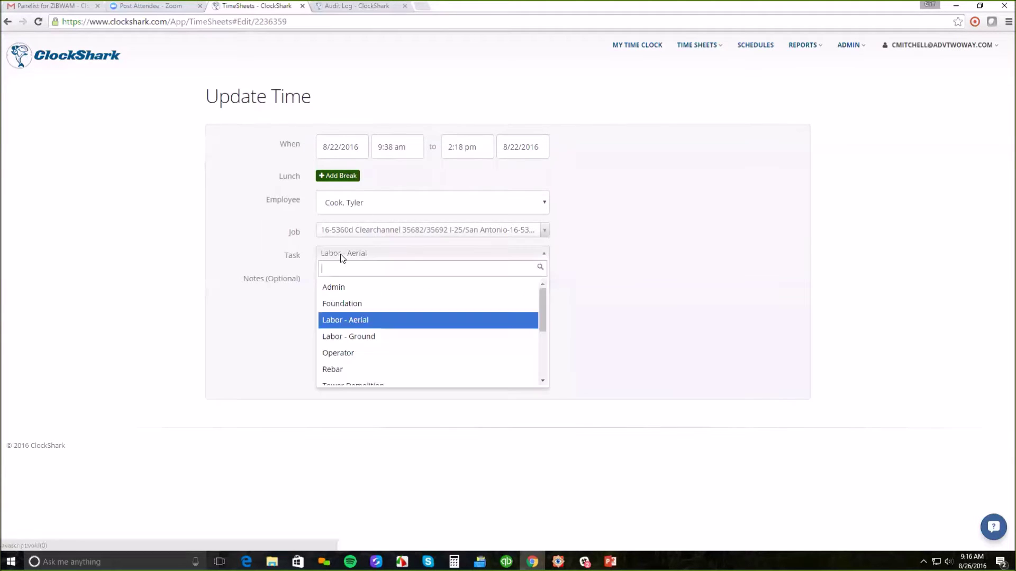
{"action": "left_click", "coordinate": [340, 254]}
{"action": "double_click", "coordinate": [283, 257]}
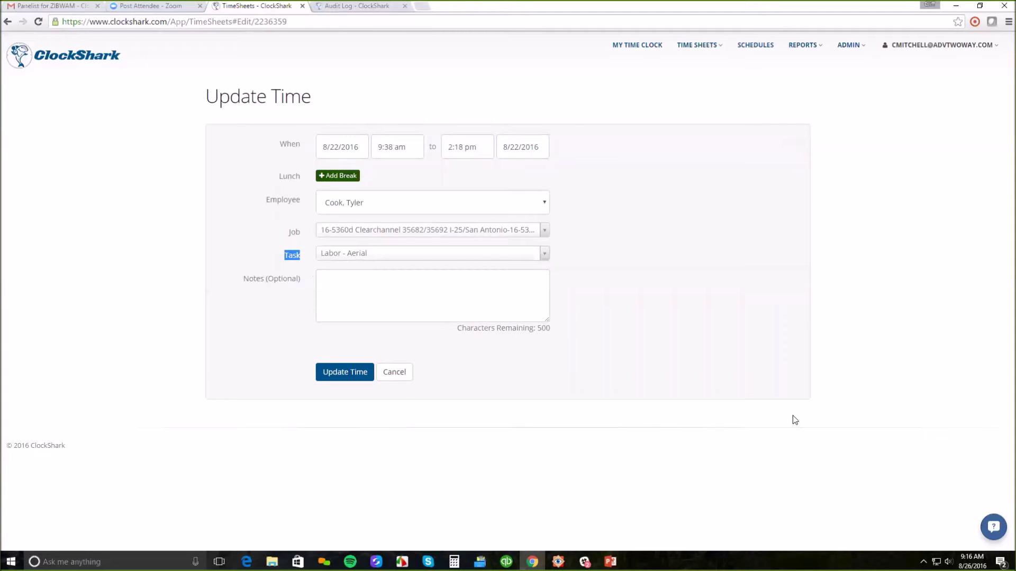
{"action": "left_click", "coordinate": [393, 289]}
{"action": "left_click", "coordinate": [401, 371]}
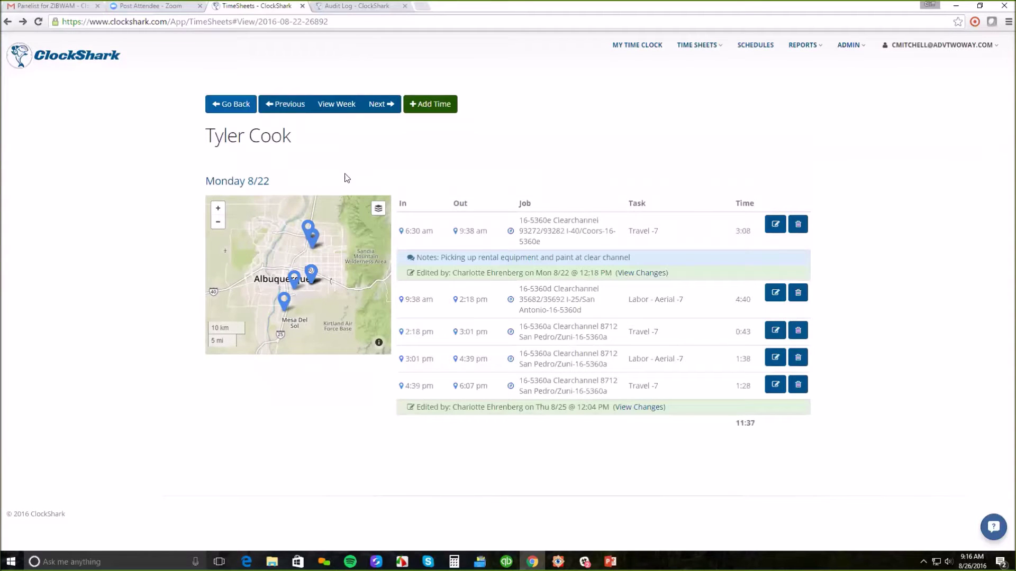
- Open the employee's weekly time sheet and examine the hours per job and task, daily totals, and regular and overtime hours
{"action": "left_click", "coordinate": [338, 104]}
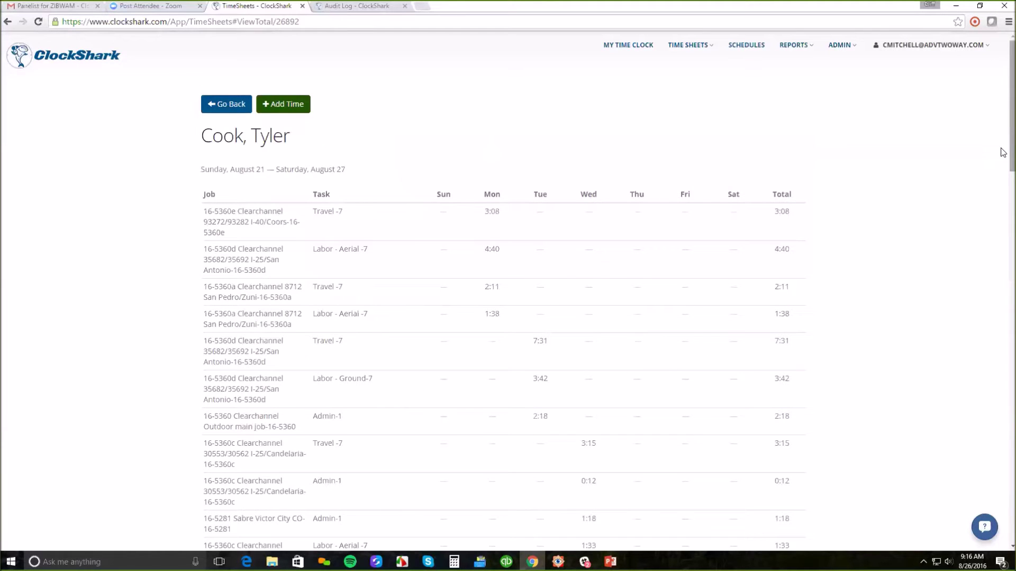
{"action": "scroll", "coordinate": [1002, 139], "scroll_direction": "down", "scroll_amount": 3}
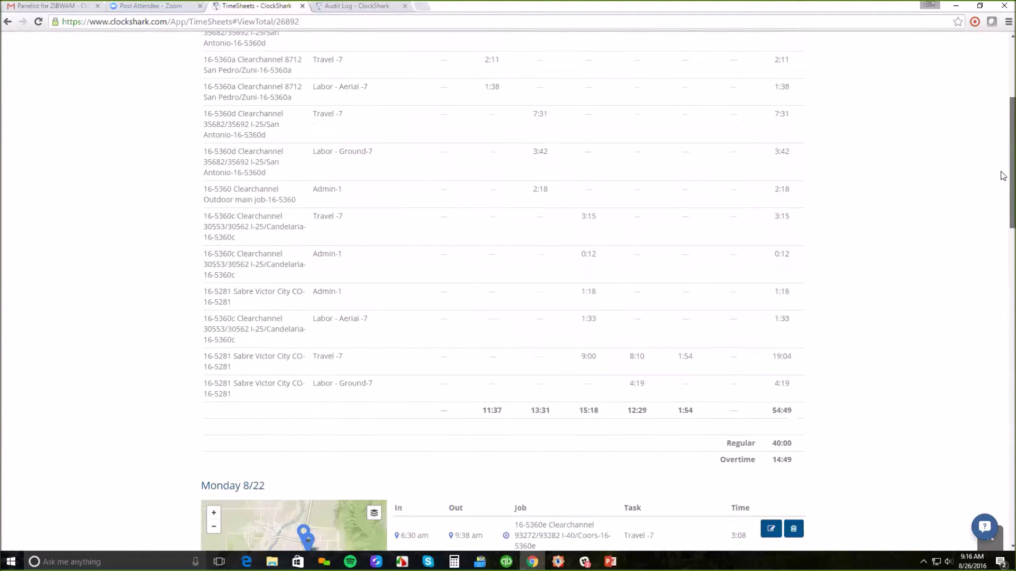
{"action": "scroll", "coordinate": [1001, 171], "scroll_direction": "up", "scroll_amount": 1}
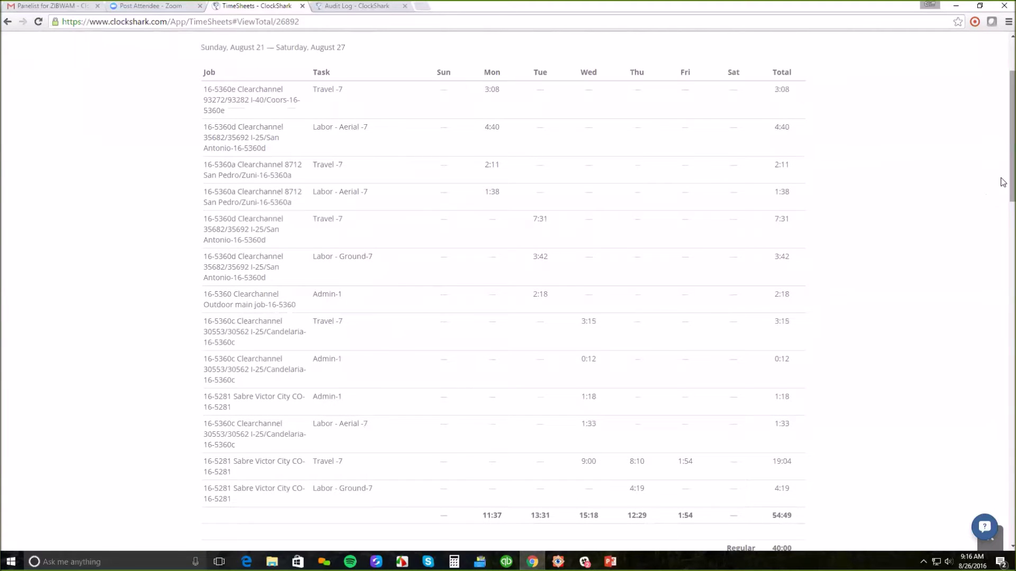
{"action": "scroll", "coordinate": [1002, 185], "scroll_direction": "down", "scroll_amount": 1}
{"action": "scroll", "coordinate": [1003, 188], "scroll_direction": "up", "scroll_amount": 1}
{"action": "scroll", "coordinate": [1002, 189], "scroll_direction": "up", "scroll_amount": 1}
{"action": "scroll", "coordinate": [1003, 186], "scroll_direction": "down", "scroll_amount": 1}
{"action": "scroll", "coordinate": [1003, 188], "scroll_direction": "down", "scroll_amount": 1}
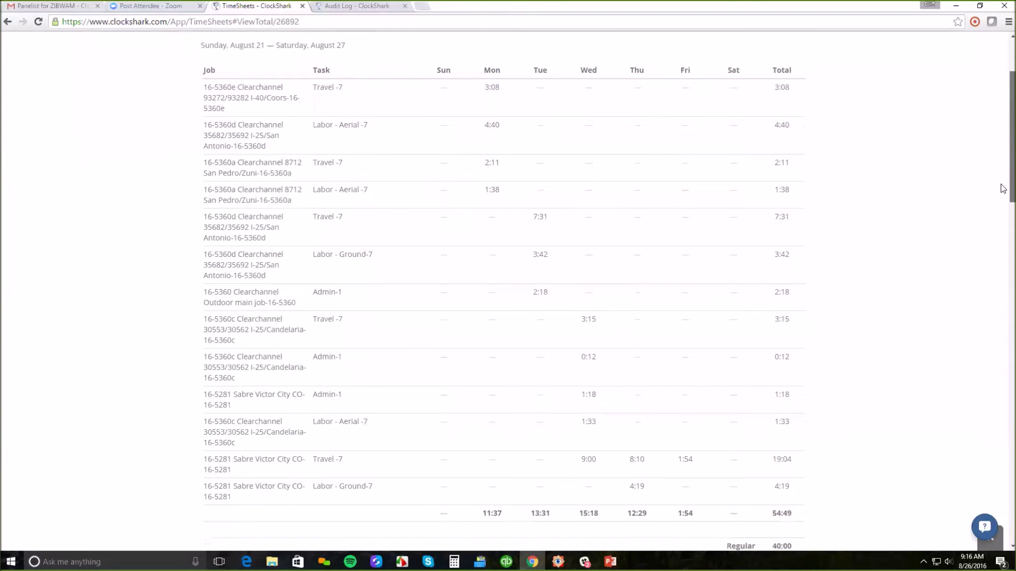
{"action": "scroll", "coordinate": [1002, 195], "scroll_direction": "down", "scroll_amount": 1}
{"action": "scroll", "coordinate": [1002, 195], "scroll_direction": "up", "scroll_amount": 1}
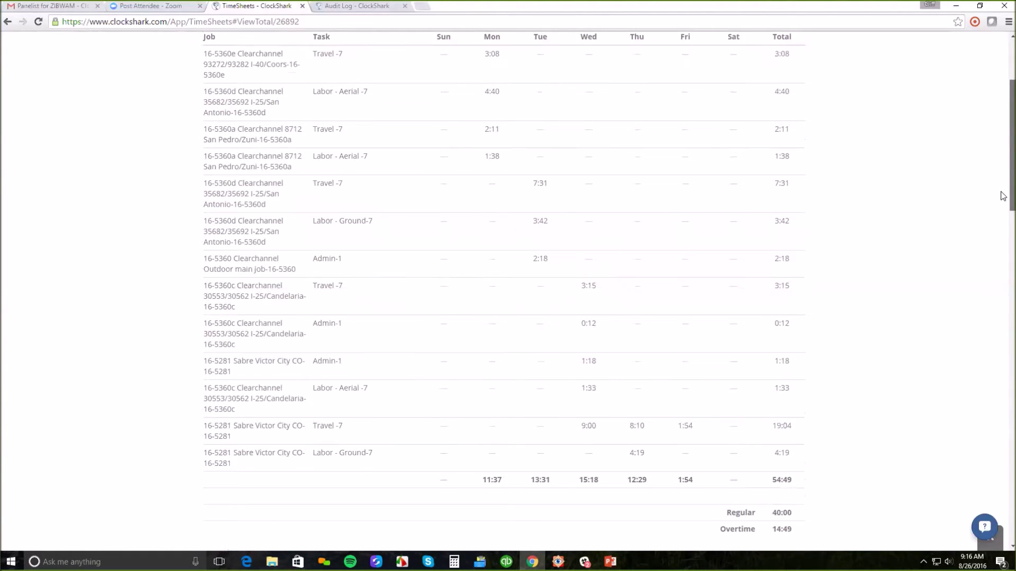
{"action": "scroll", "coordinate": [1002, 197], "scroll_direction": "down", "scroll_amount": 1}
{"action": "scroll", "coordinate": [822, 517], "scroll_direction": "down", "scroll_amount": 2}
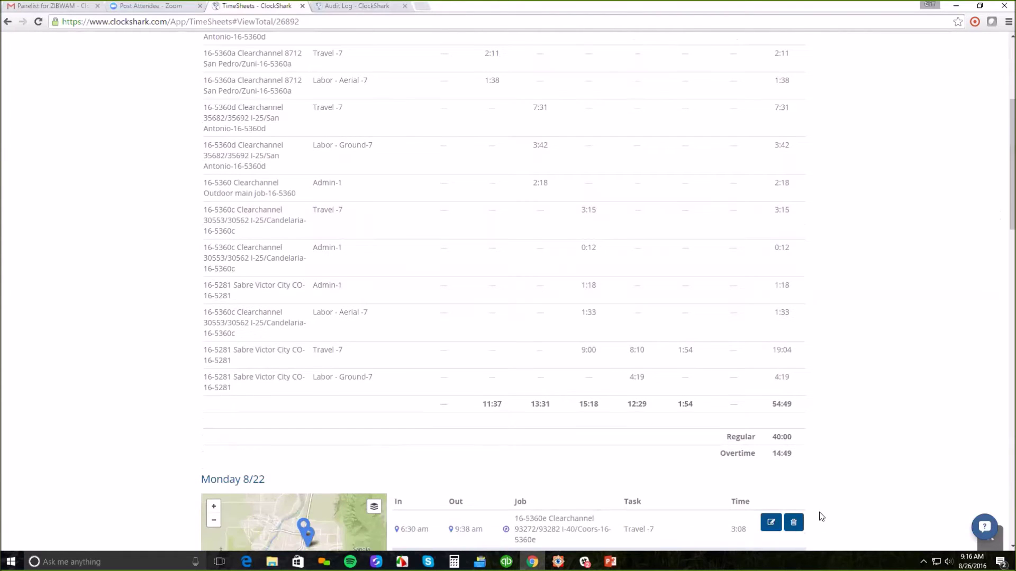
- Examine the employee's daily clock-in and clock-out entries and maps from Monday 8/22 through Friday 8/26
{"action": "scroll", "coordinate": [1002, 216], "scroll_direction": "down", "scroll_amount": 2}
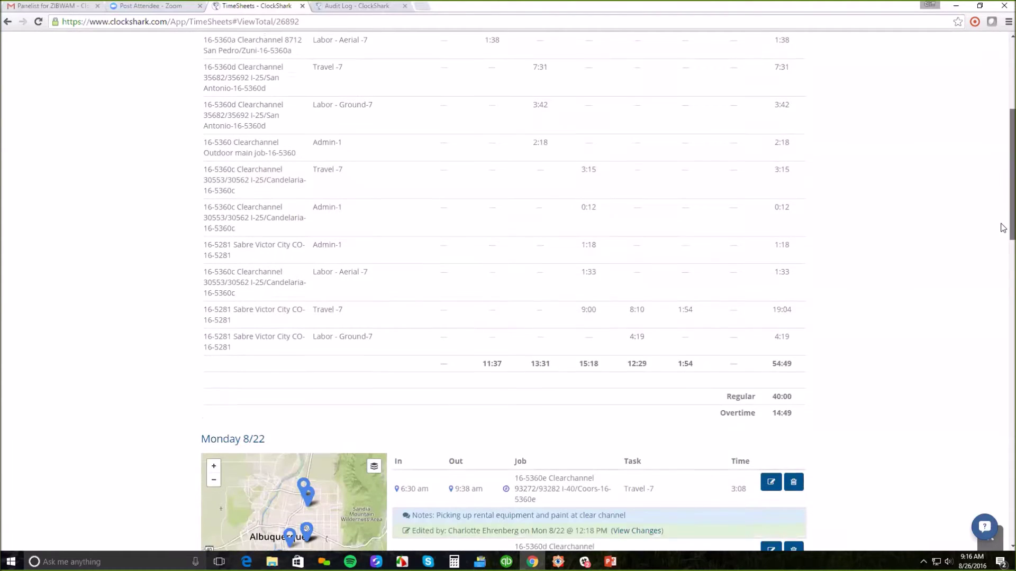
{"action": "scroll", "coordinate": [1002, 233], "scroll_direction": "down", "scroll_amount": 6}
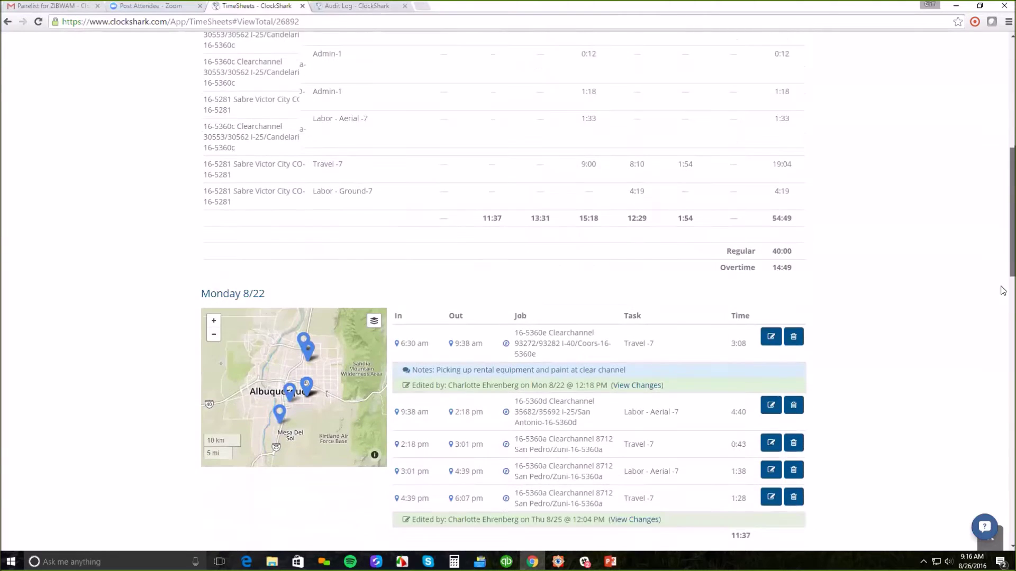
{"action": "scroll", "coordinate": [508, 291], "scroll_direction": "down", "scroll_amount": 4}
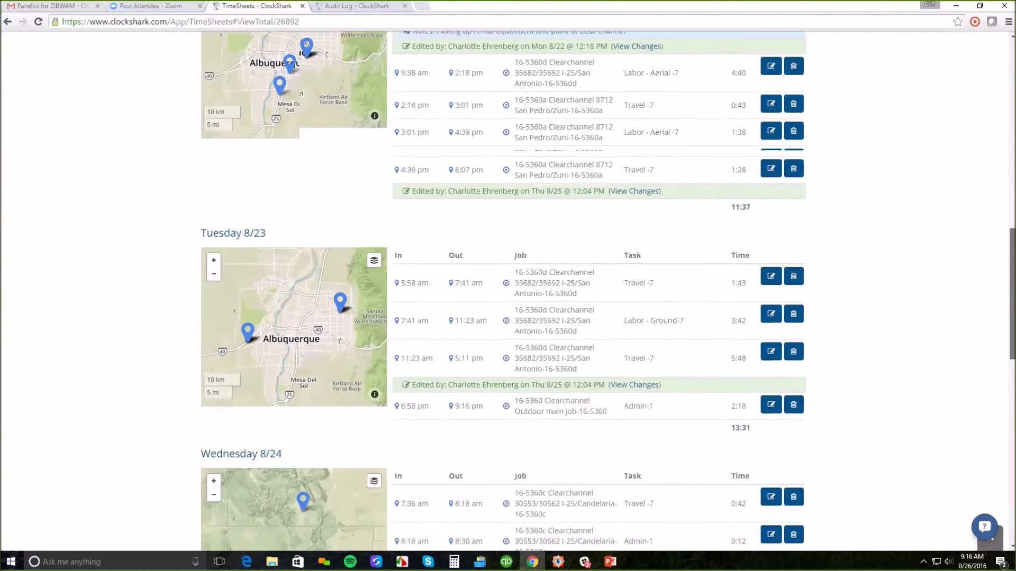
{"action": "scroll", "coordinate": [507, 290], "scroll_direction": "down", "scroll_amount": 5}
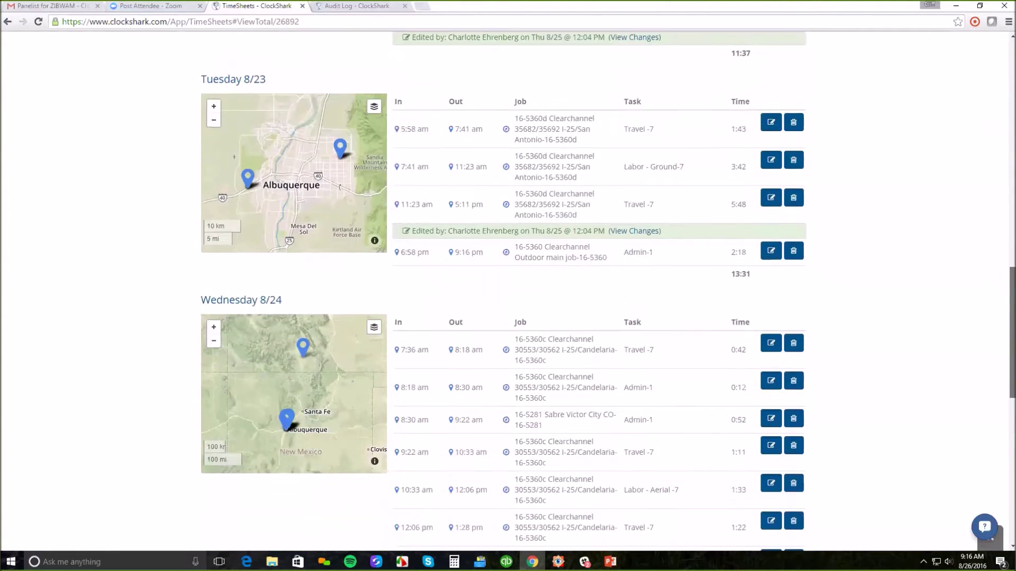
{"action": "scroll", "coordinate": [508, 291], "scroll_direction": "down", "scroll_amount": 4}
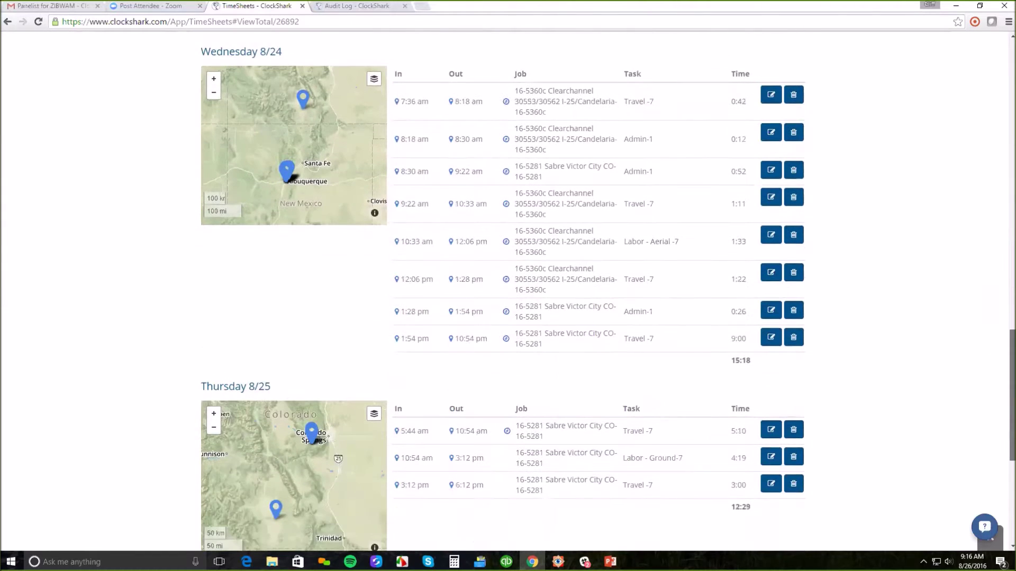
{"action": "scroll", "coordinate": [508, 291], "scroll_direction": "down", "scroll_amount": 4}
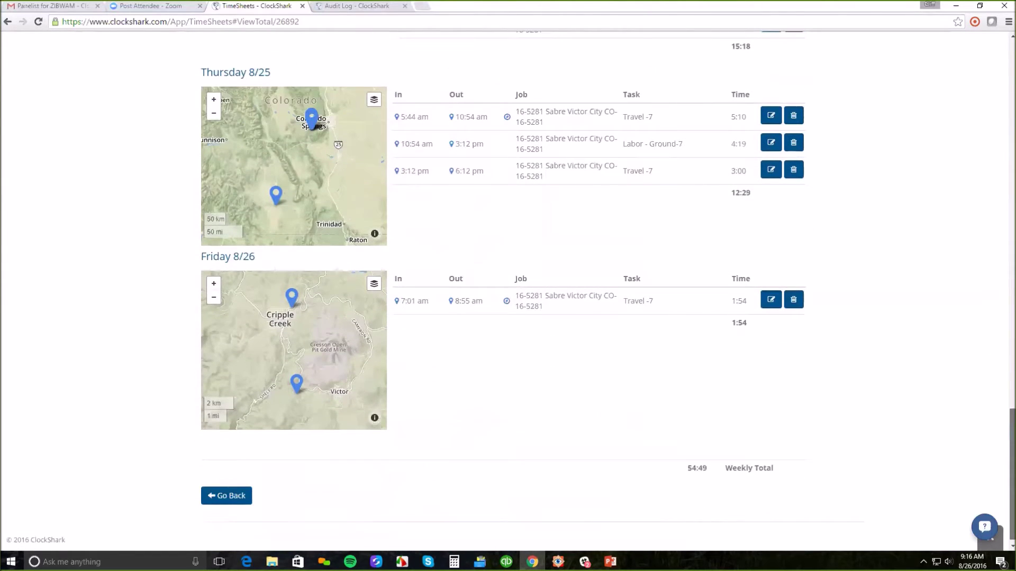
- Return to the weekly time sheets for all employees and open the Who's Working Now dashboard
{"action": "left_click", "coordinate": [230, 508]}
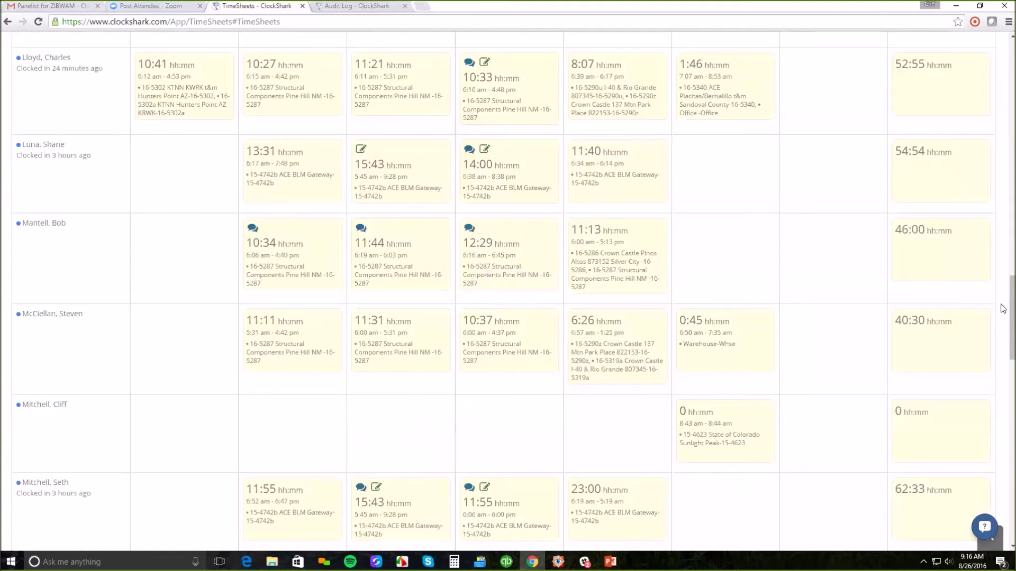
{"action": "scroll", "coordinate": [1003, 325], "scroll_direction": "down", "scroll_amount": 1}
{"action": "left_click_drag", "start_coordinate": [1011, 331], "coordinate": [1011, 80]}
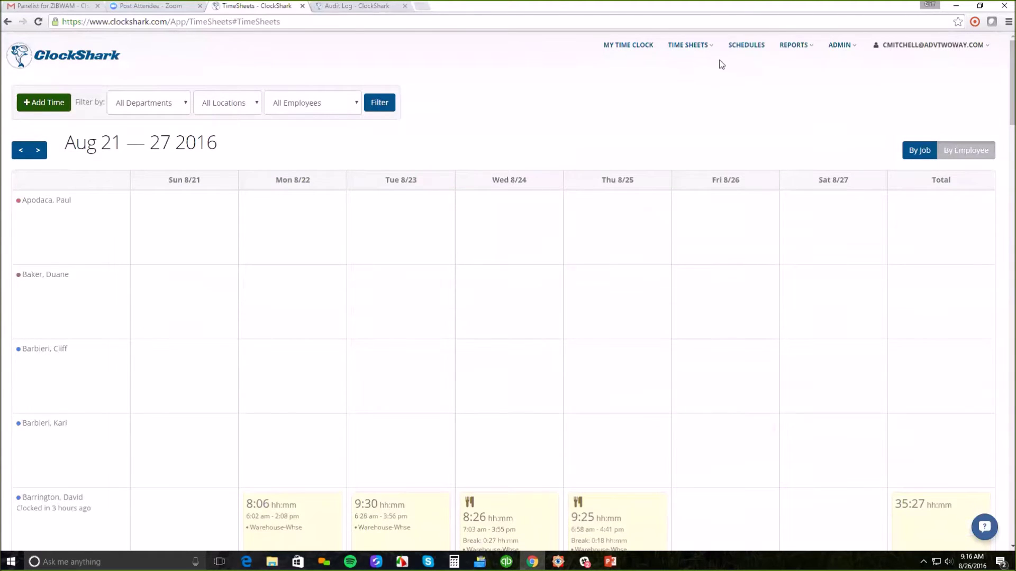
{"action": "left_click", "coordinate": [696, 50]}
{"action": "left_click", "coordinate": [717, 96]}
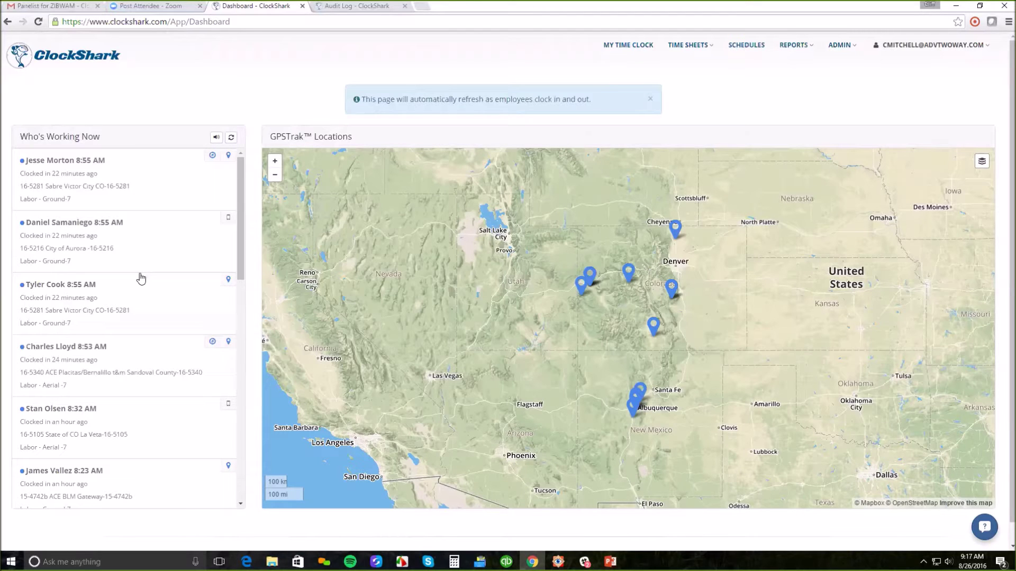
- Locate the first listed employee's 8:55 AM clock-in on the map and zoom in on it in Satellite view
{"action": "left_click", "coordinate": [125, 188]}
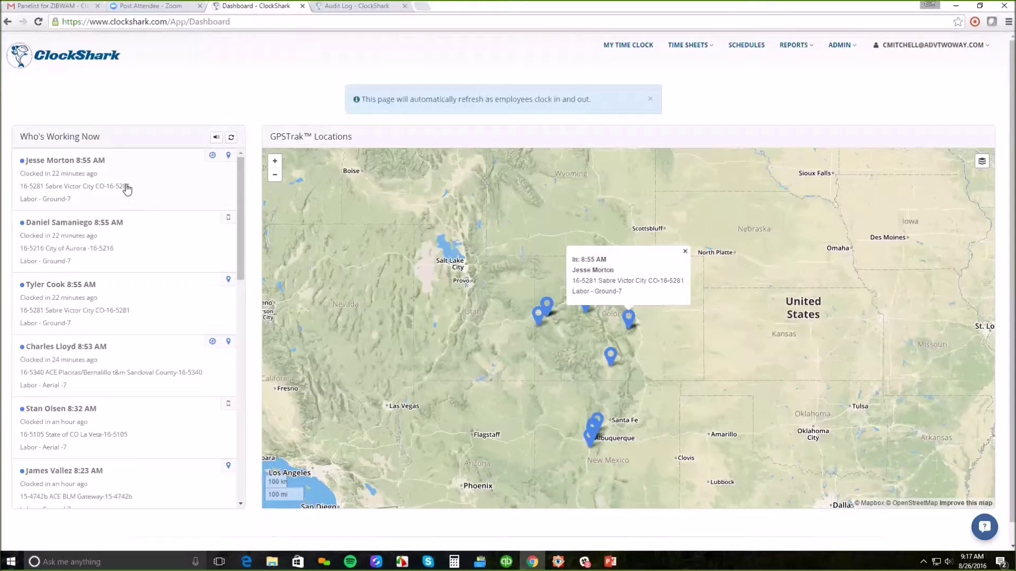
{"action": "left_click", "coordinate": [276, 162]}
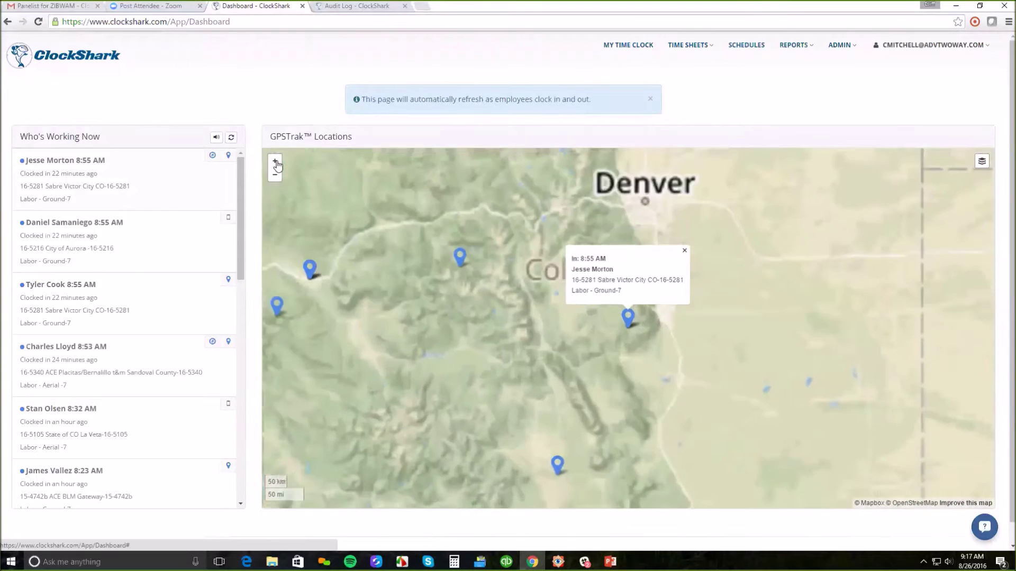
{"action": "left_click", "coordinate": [966, 179]}
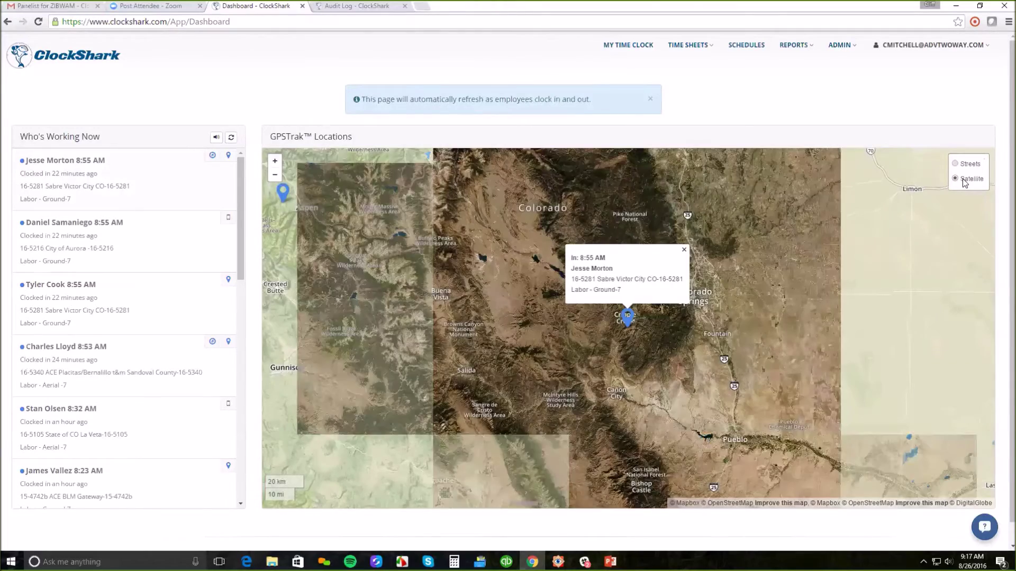
{"action": "double_click", "coordinate": [275, 163]}
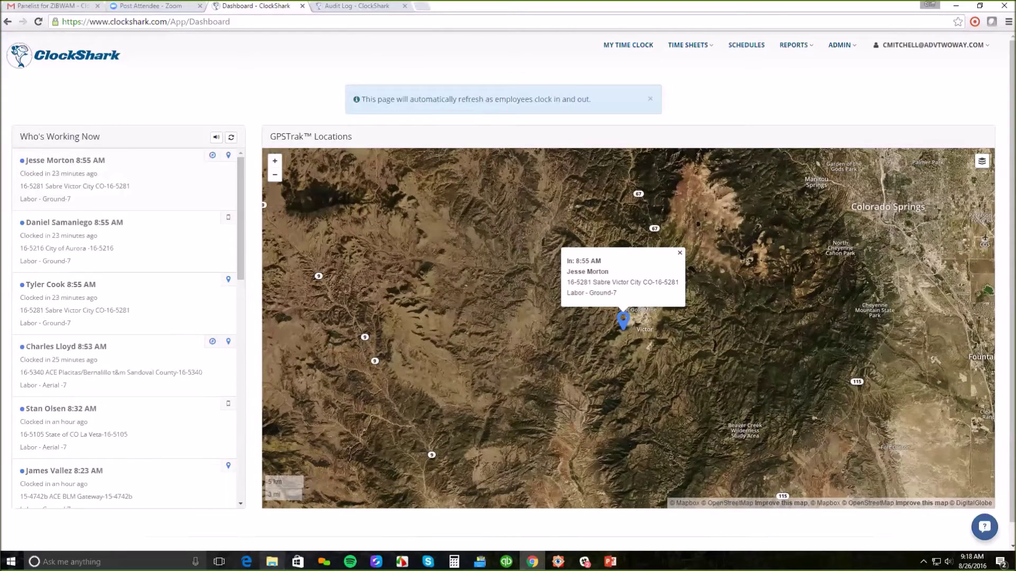
- Show the GPSTrak location trails of the first listed employee and those clocked in at 8:53 AM and 7:03 AM
{"action": "left_click", "coordinate": [212, 158]}
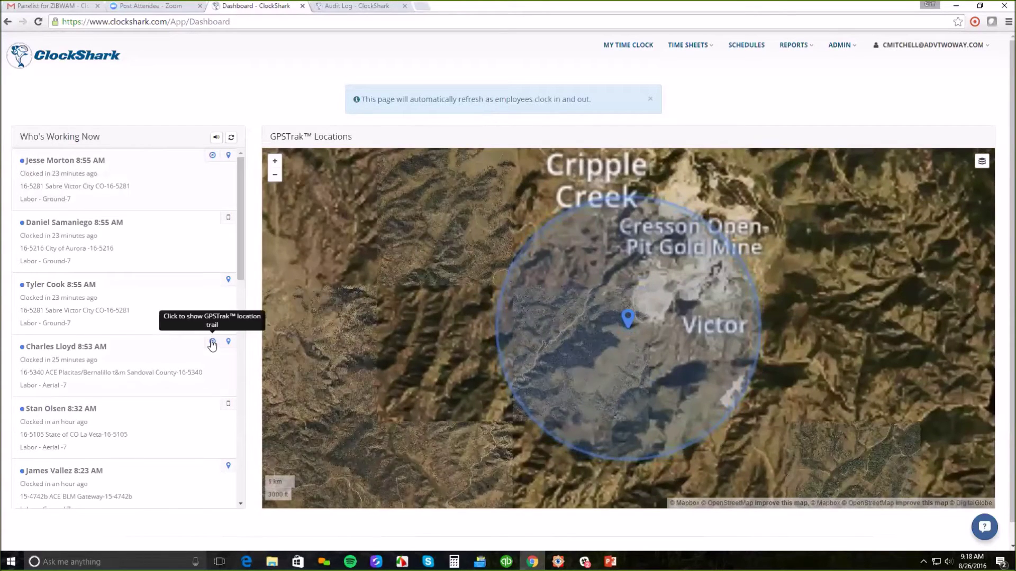
{"action": "left_click", "coordinate": [212, 345]}
{"action": "scroll", "coordinate": [76, 358], "scroll_direction": "down", "scroll_amount": 6}
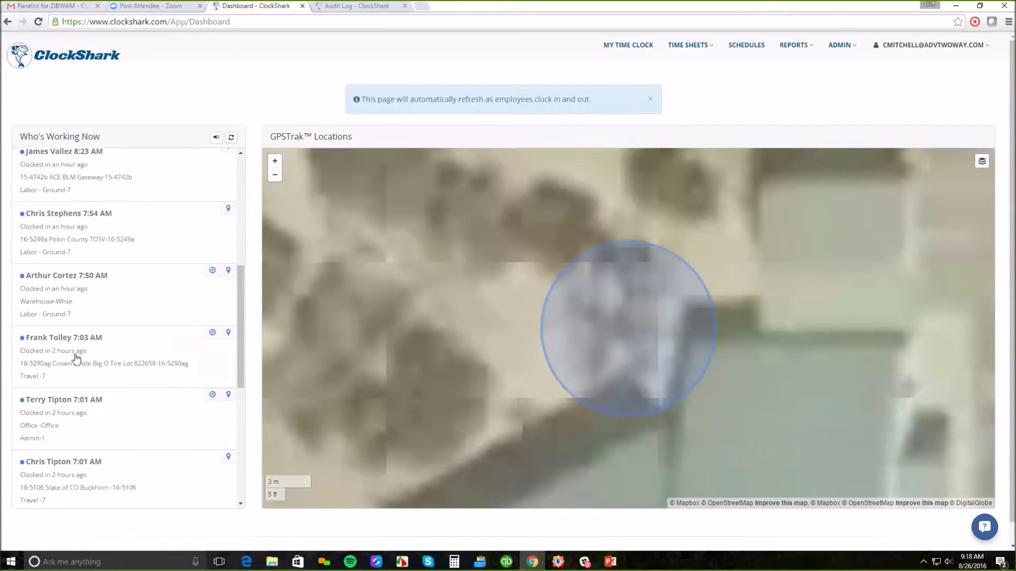
{"action": "left_click", "coordinate": [228, 333]}
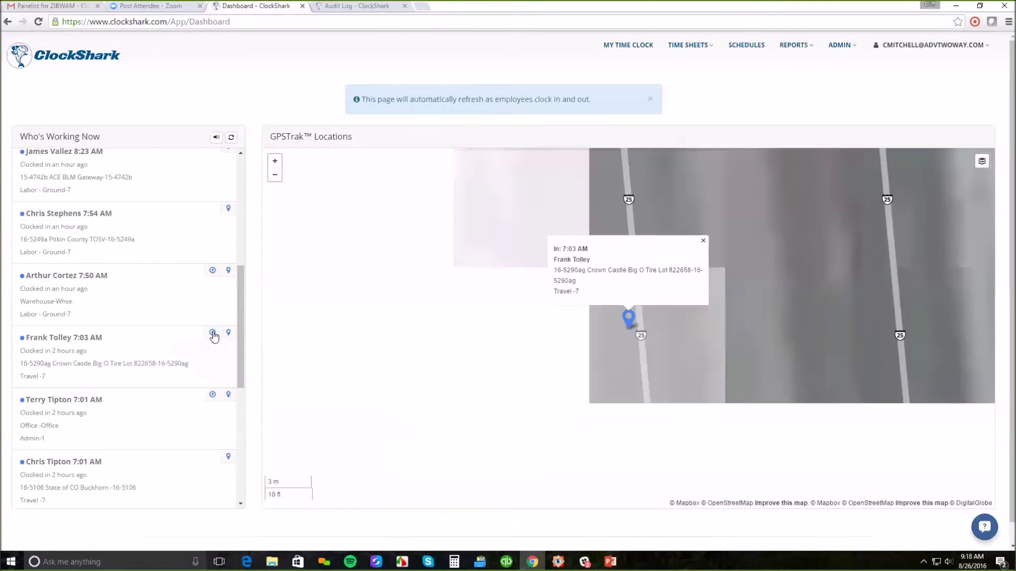
{"action": "left_click", "coordinate": [212, 333]}
{"action": "left_click_drag", "start_coordinate": [239, 304], "coordinate": [243, 406]}
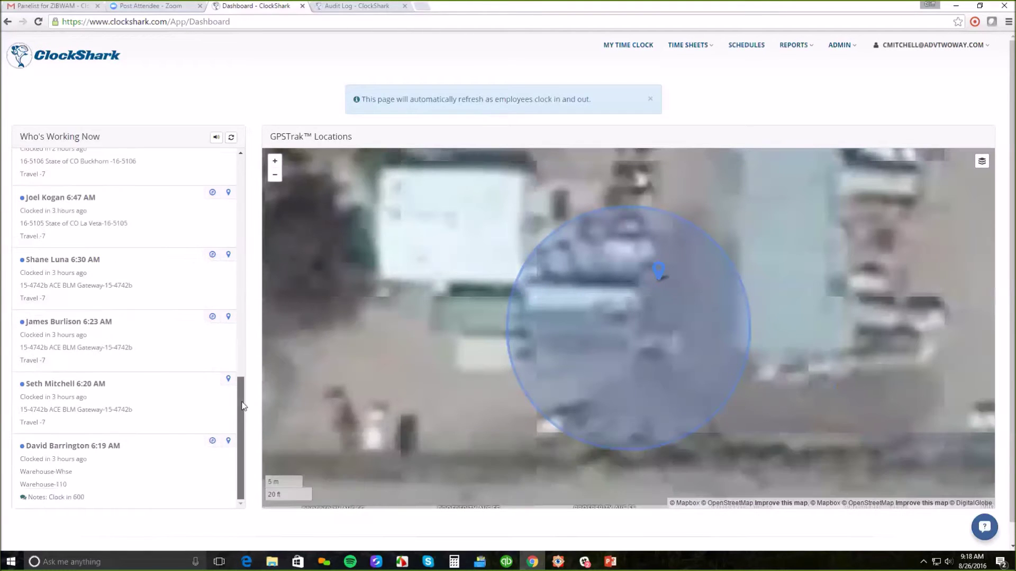
- Show the location trail of the employee clocked in at 6:23 AM and inspect its end point and middle point
{"action": "left_click", "coordinate": [213, 317]}
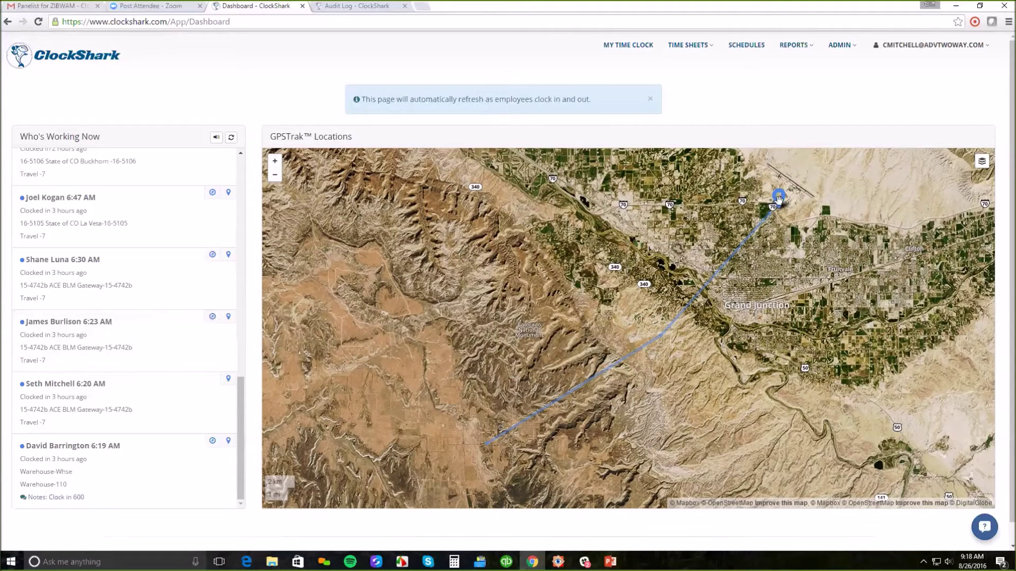
{"action": "left_click", "coordinate": [487, 450]}
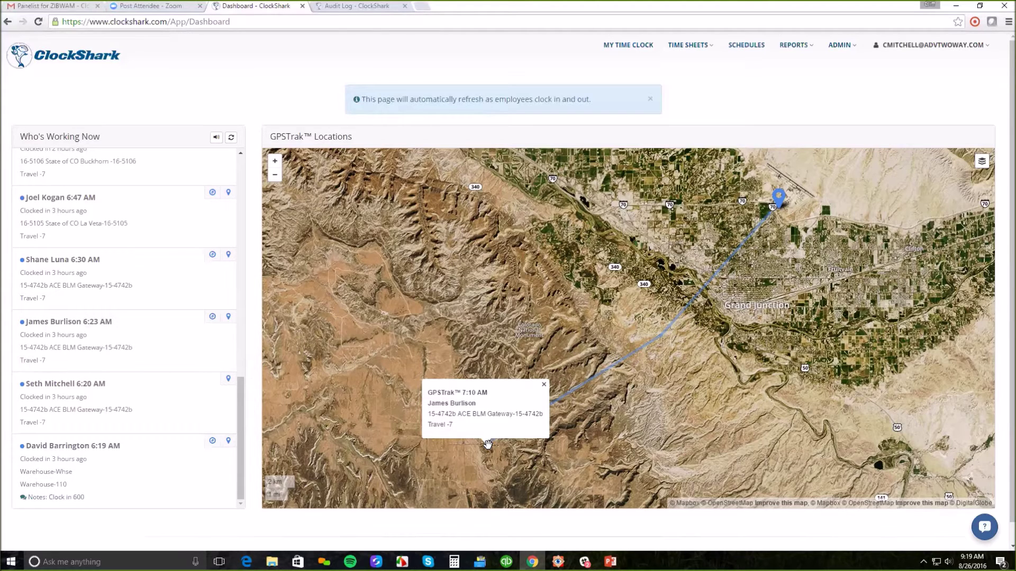
{"action": "left_click", "coordinate": [543, 385]}
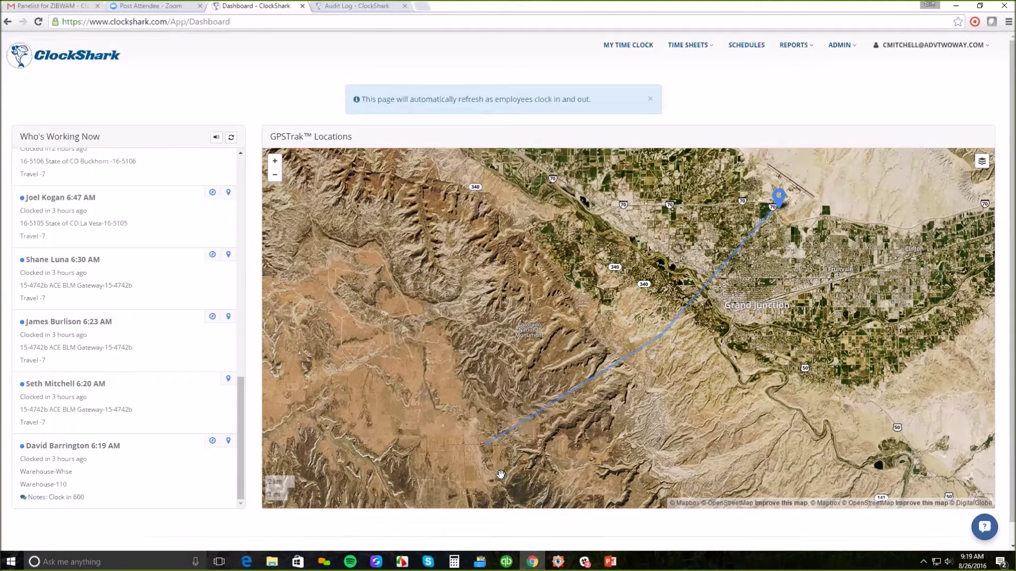
{"action": "left_click", "coordinate": [661, 337]}
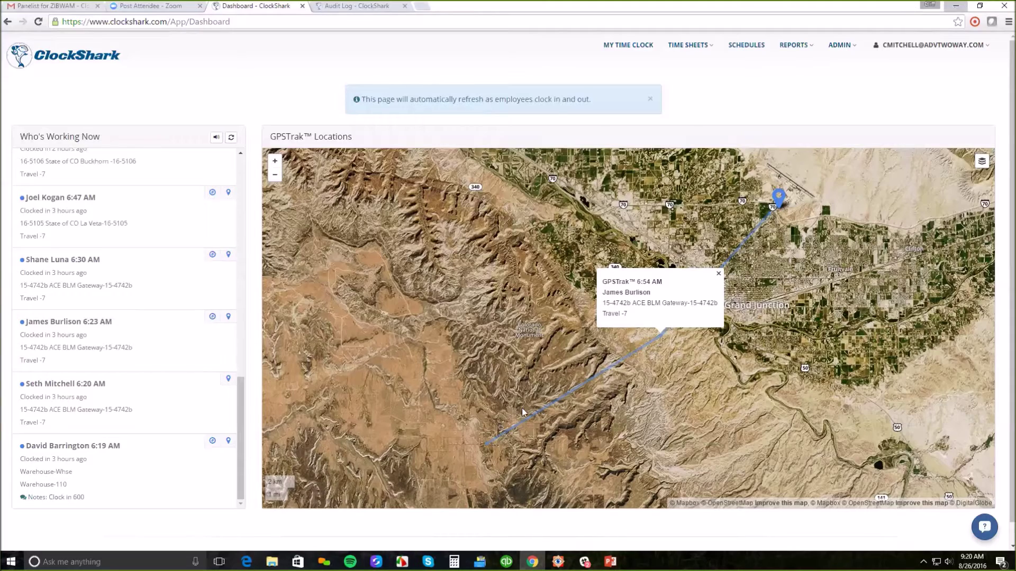
- Show the desktop and dismiss the SideSync notification
{"action": "key", "text": "super+d"}
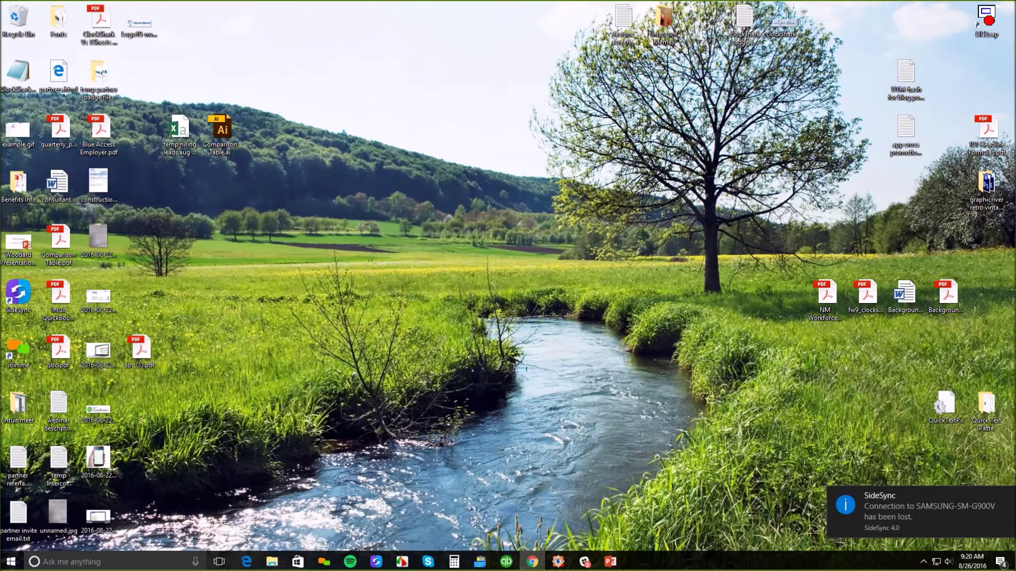
{"action": "left_click", "coordinate": [1001, 508]}
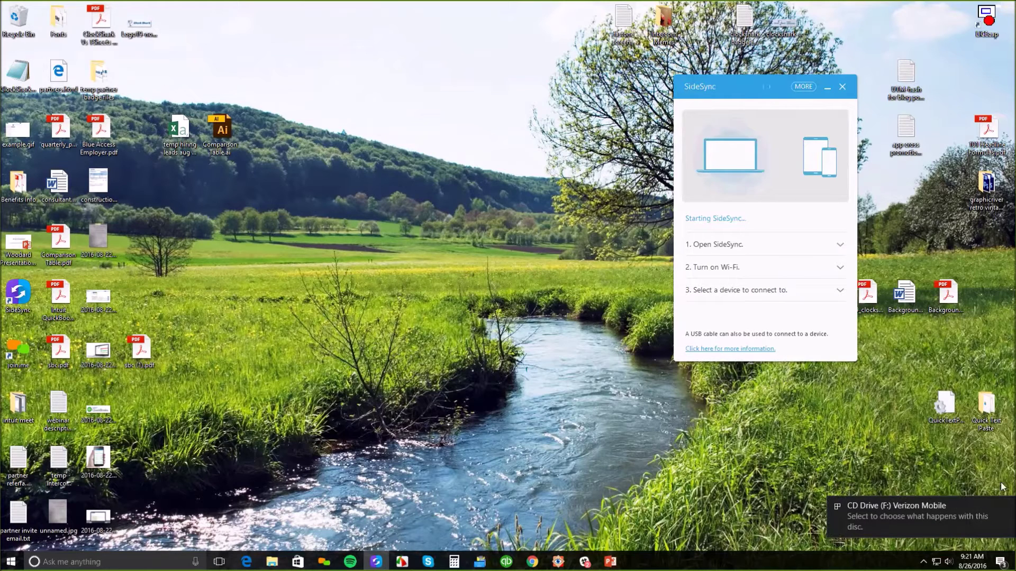
- Dismiss the desktop notifications and open the connected phone's screen from the SideSync window
{"action": "left_click", "coordinate": [1007, 506]}
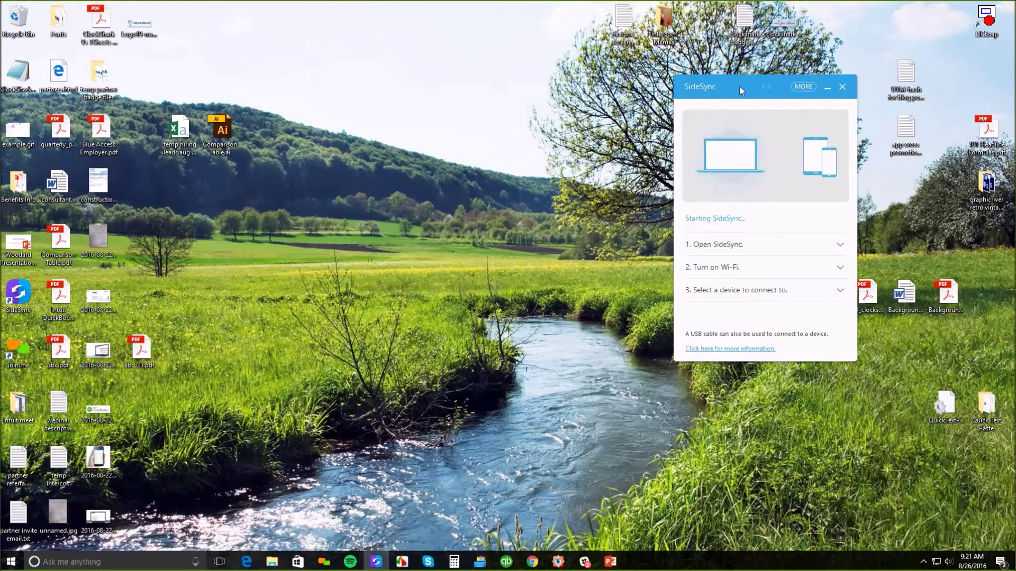
{"action": "left_click_drag", "start_coordinate": [740, 87], "coordinate": [752, 87]}
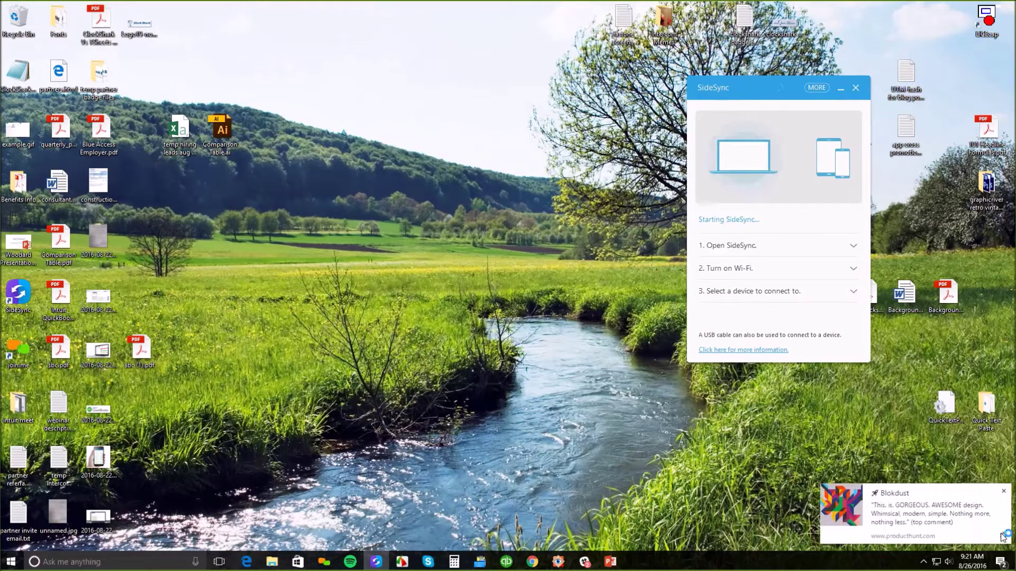
{"action": "left_click", "coordinate": [1003, 492]}
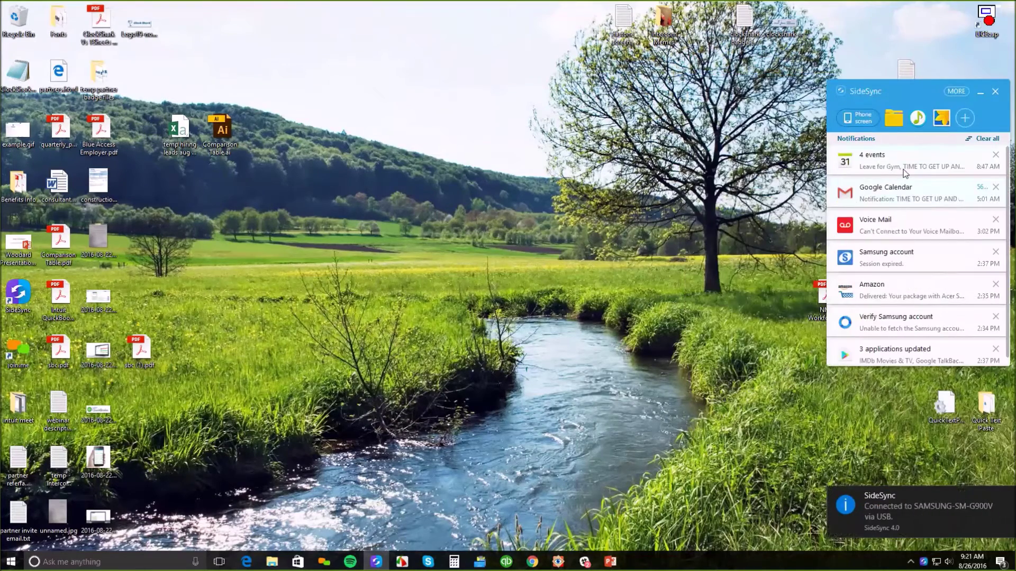
{"action": "left_click", "coordinate": [862, 123]}
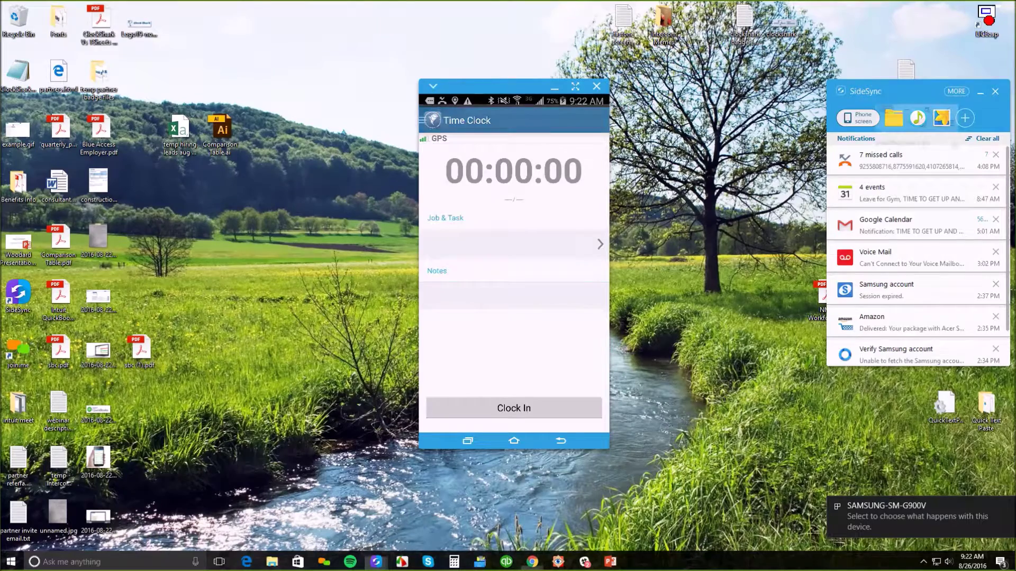
- Switch to the ClockShark dashboard in the browser and place the mirrored phone screen over its map
{"action": "key", "text": "alt+Tab"}
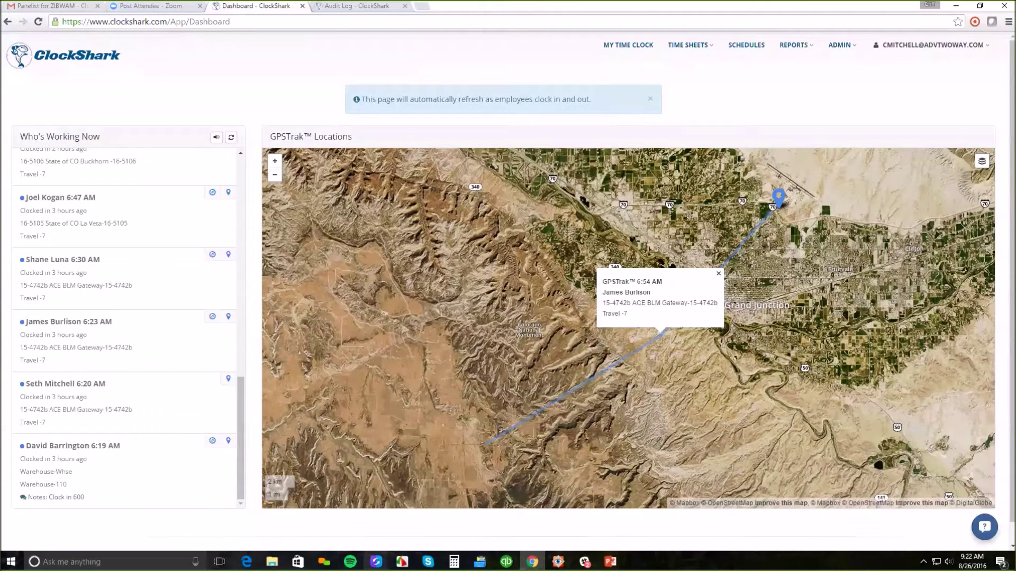
{"action": "mouse_move", "coordinate": [376, 562]}
{"action": "left_click", "coordinate": [402, 530]}
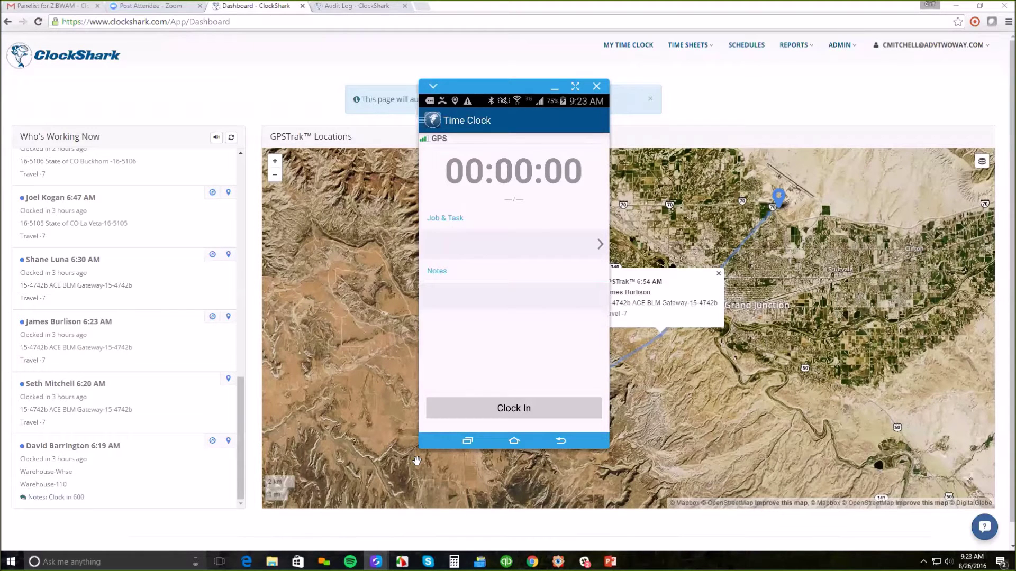
{"action": "mouse_move", "coordinate": [487, 86]}
{"action": "left_mouse_down"}
{"action": "mouse_move", "coordinate": [493, 67]}
{"action": "mouse_move", "coordinate": [498, 75]}
{"action": "left_mouse_up"}
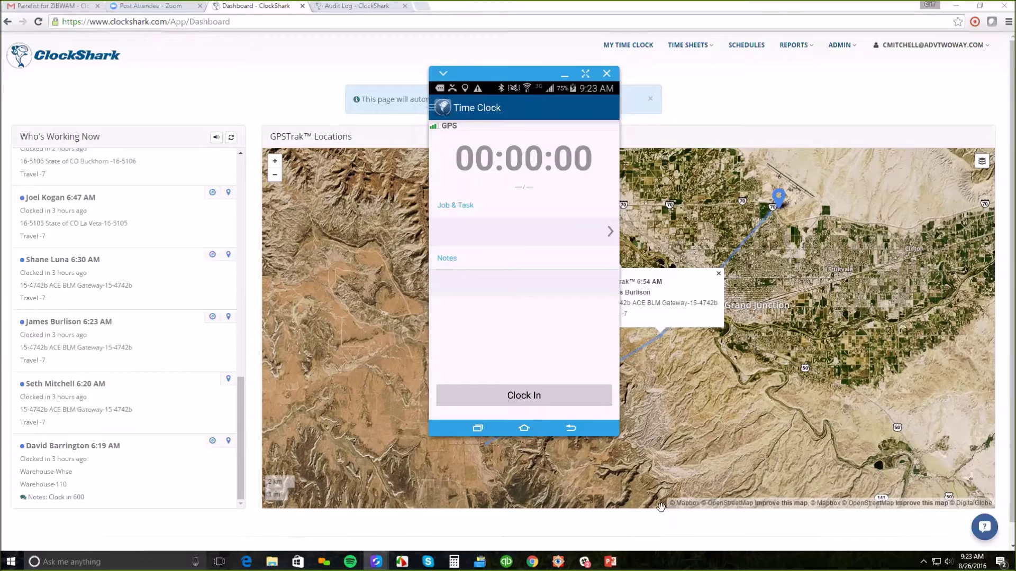
- Look at the phone app's menu, then search the jobs for "state" and select 16-5073c State of NM Gallinas Peak
{"action": "left_click", "coordinate": [439, 115]}
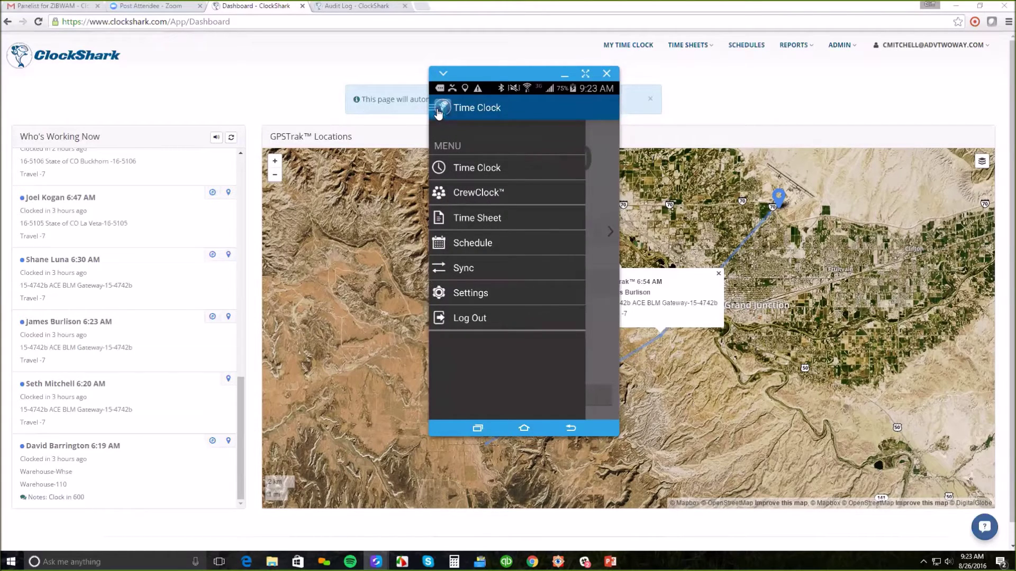
{"action": "left_click", "coordinate": [438, 112]}
{"action": "left_click", "coordinate": [589, 231]}
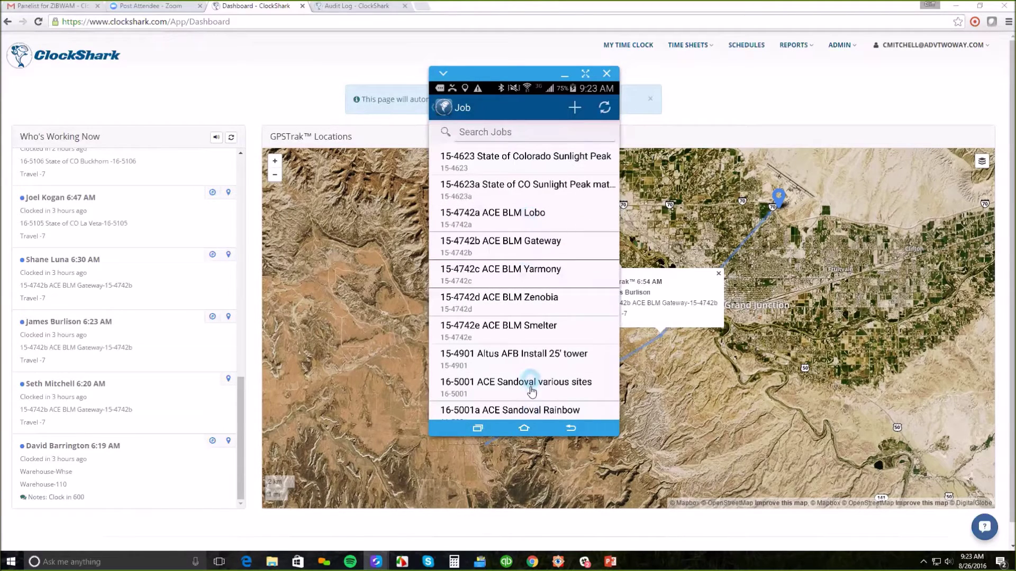
{"action": "left_click", "coordinate": [495, 137]}
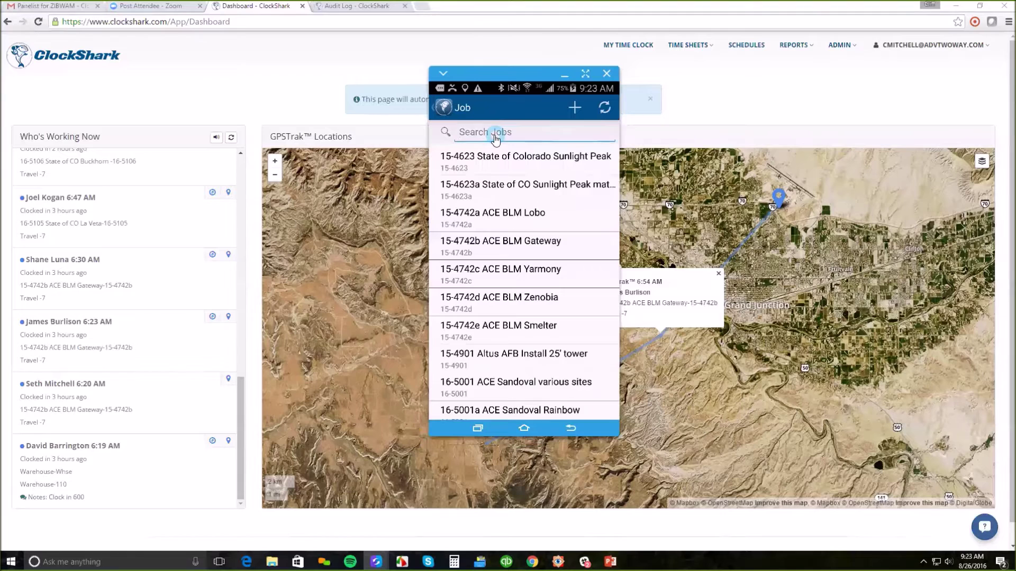
{"action": "type", "text": "st"}
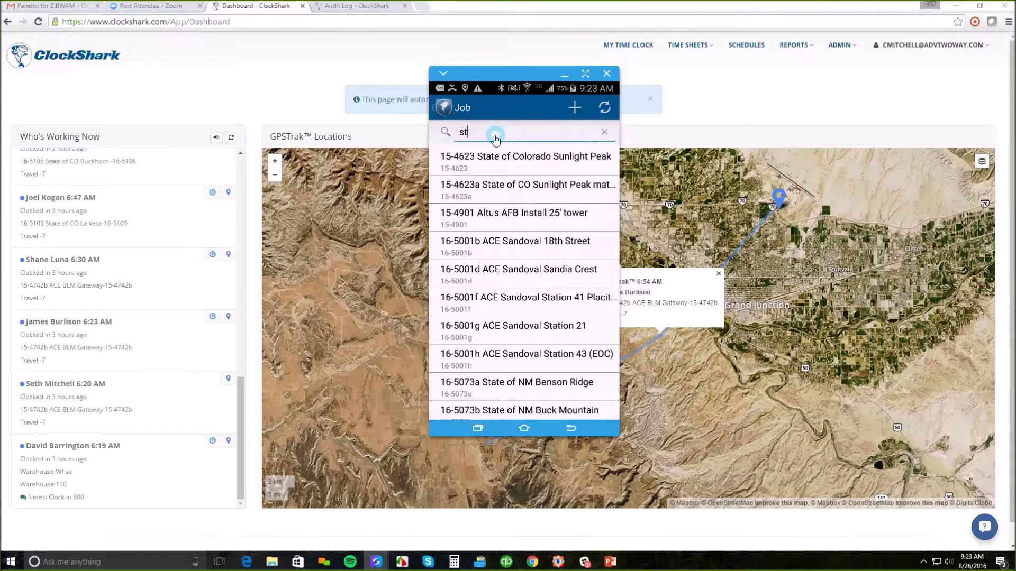
{"action": "type", "text": "ate"}
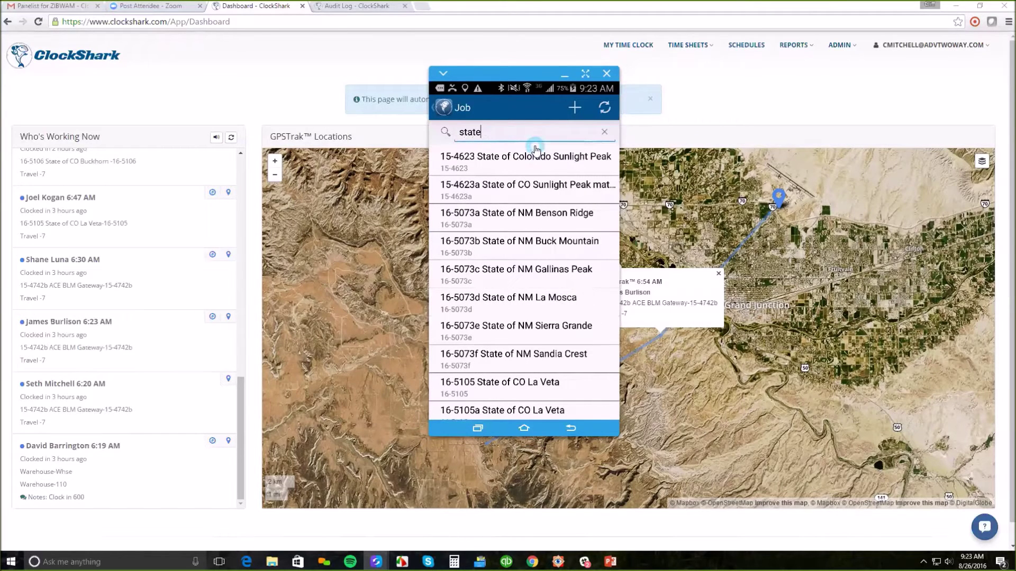
{"action": "left_click", "coordinate": [555, 278]}
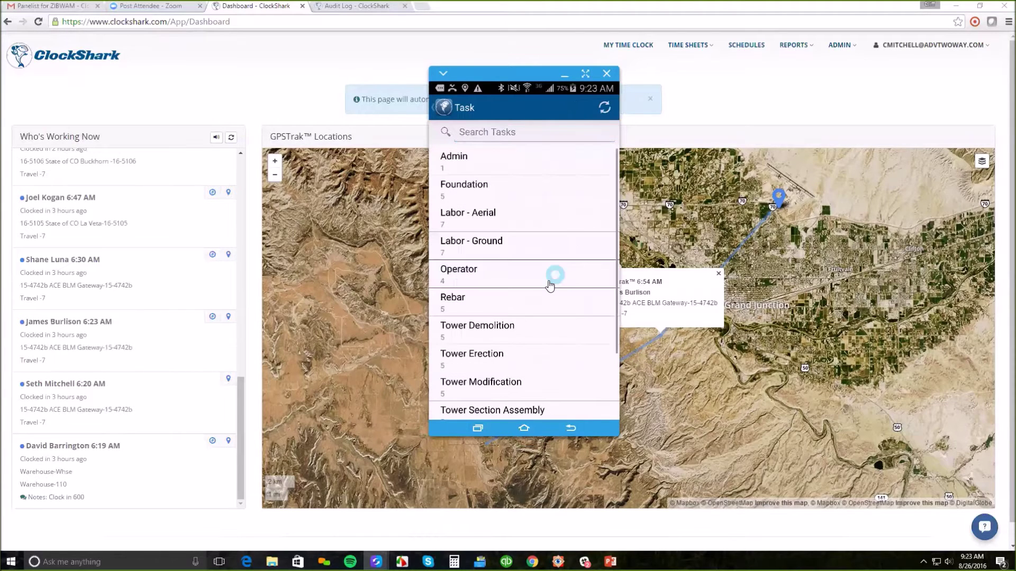
- Choose the Rebar task, clock in on the phone, and show the newest entry in the dashboard's Who's Working Now list
{"action": "left_click_drag", "start_coordinate": [537, 381], "coordinate": [555, 245]}
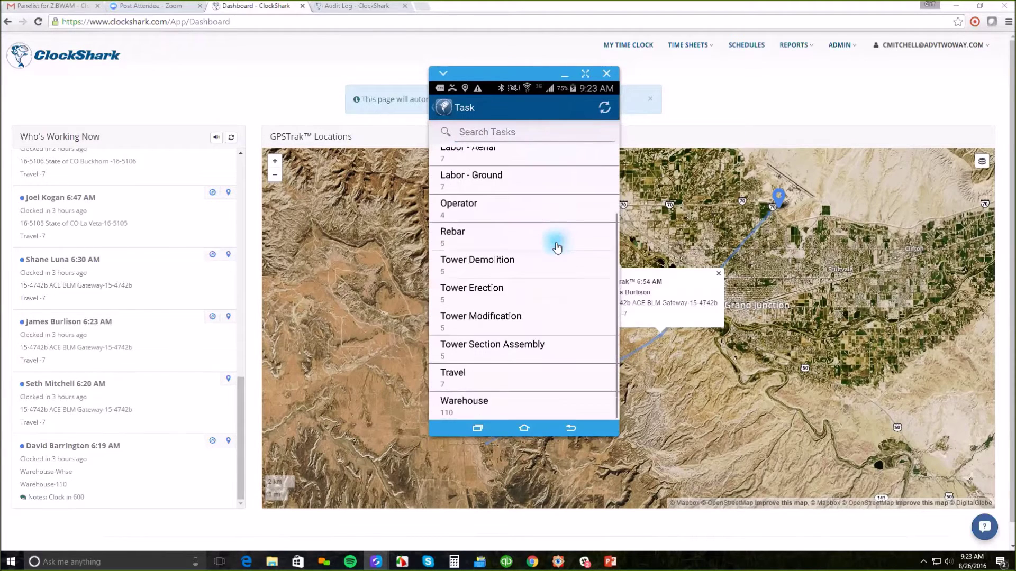
{"action": "left_click", "coordinate": [524, 235]}
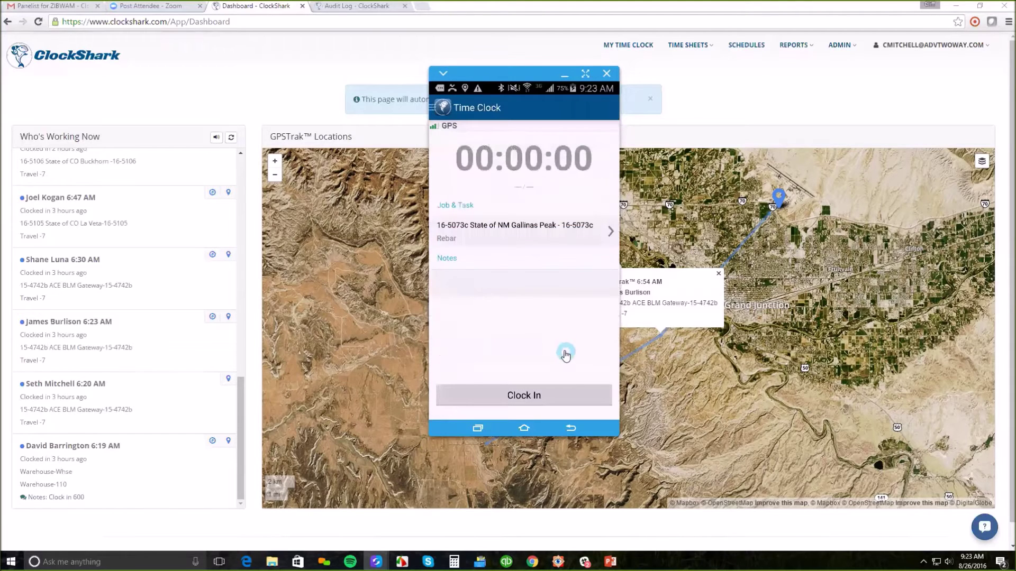
{"action": "left_click", "coordinate": [575, 399]}
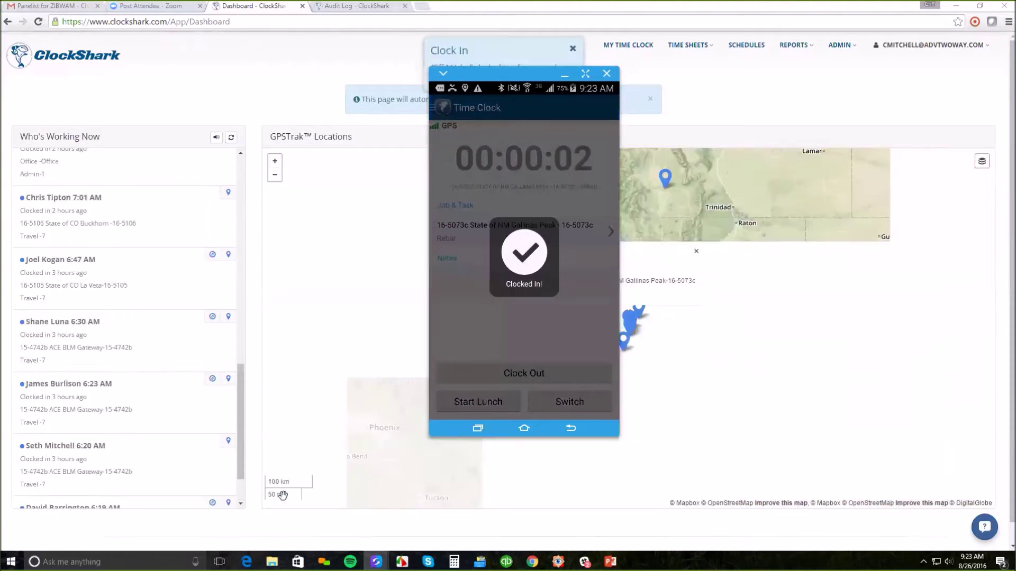
{"action": "left_click_drag", "start_coordinate": [241, 421], "coordinate": [238, 170]}
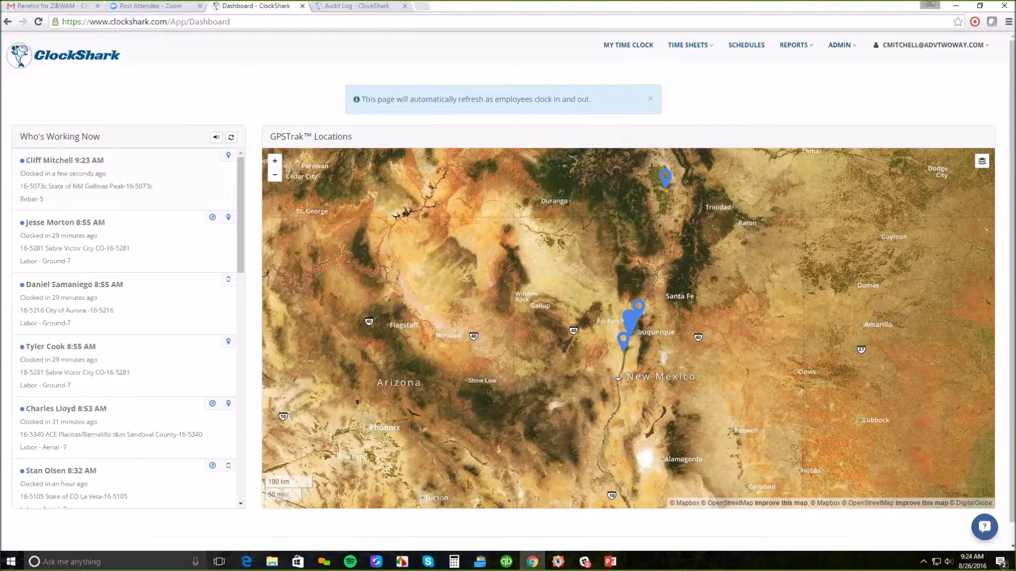
- Switch the phone's running time clock to job 16-5103 Crown Castle Stewart 839592 Santa Fe with the Tower Demolition task
{"action": "left_click", "coordinate": [367, 564]}
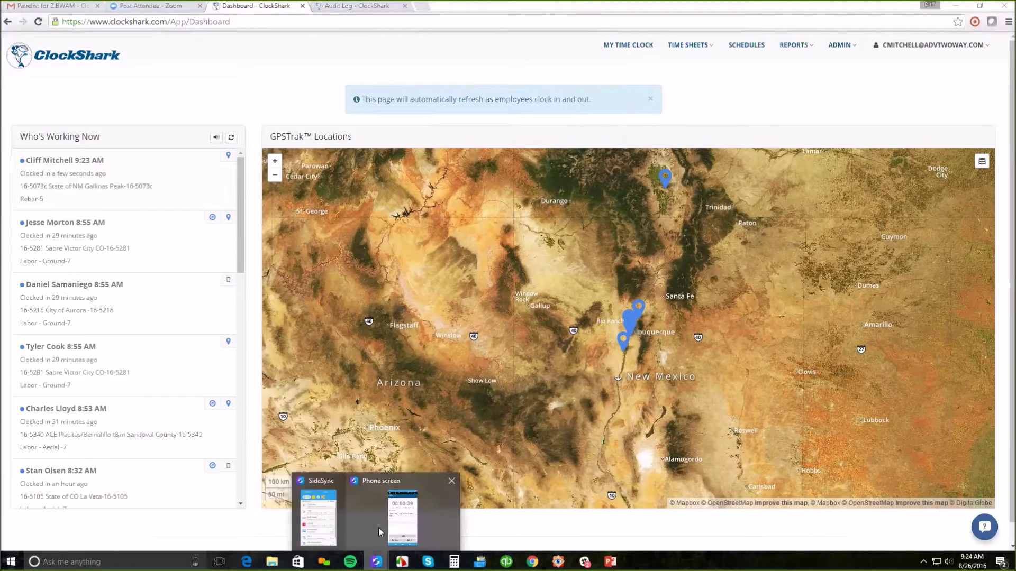
{"action": "left_click", "coordinate": [398, 533]}
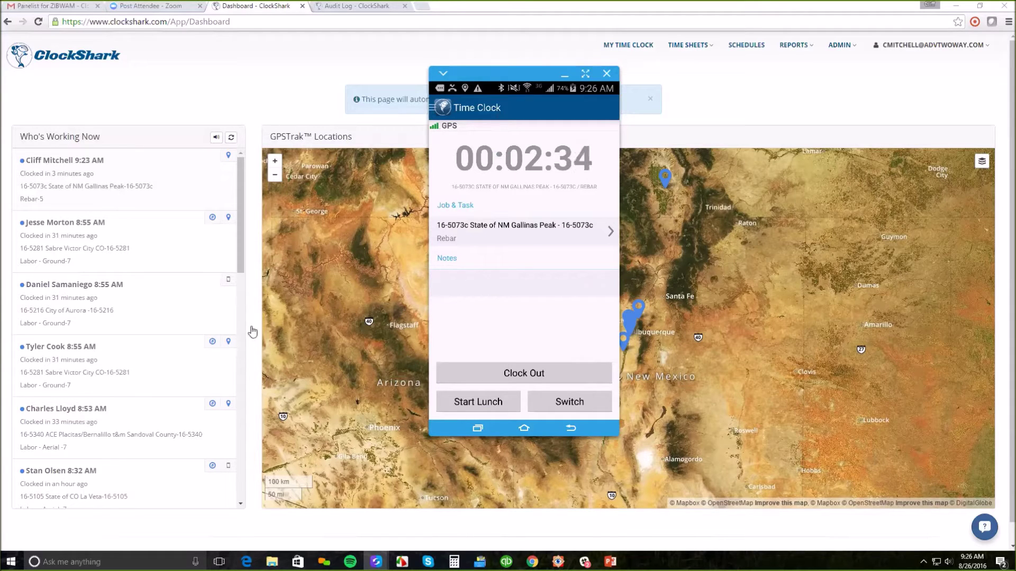
{"action": "left_click", "coordinate": [554, 379]}
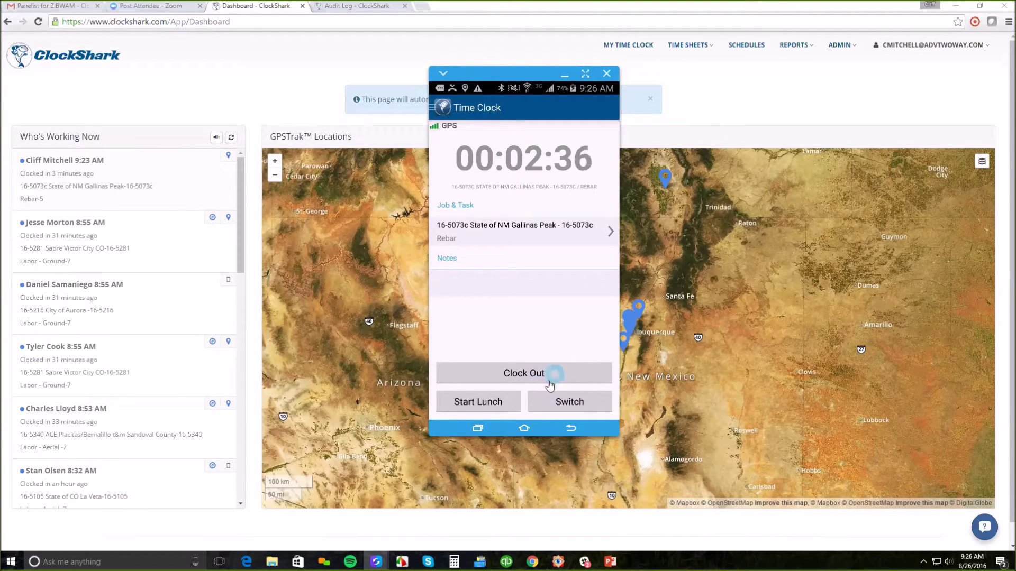
{"action": "left_click", "coordinate": [547, 234]}
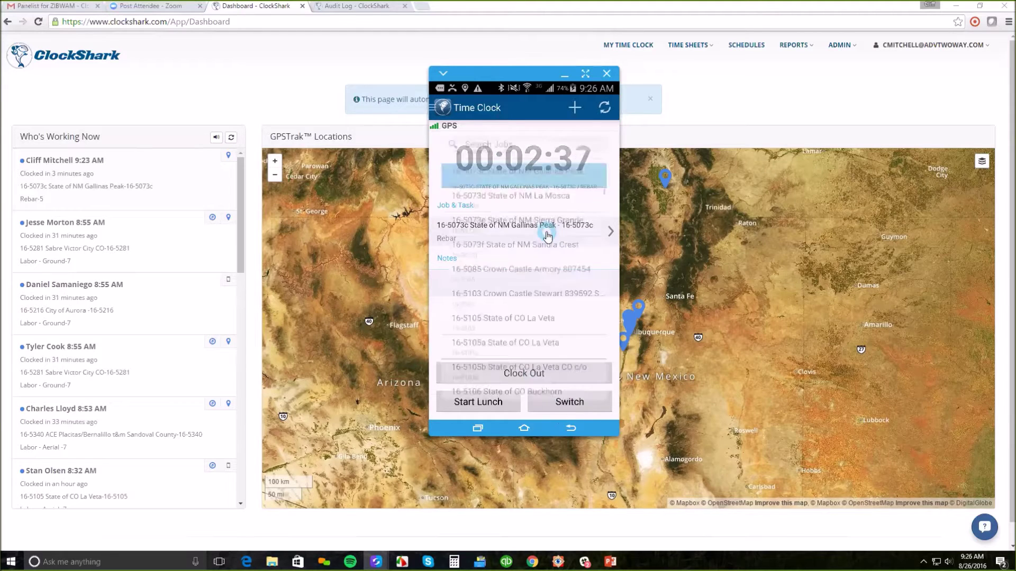
{"action": "left_click", "coordinate": [523, 311]}
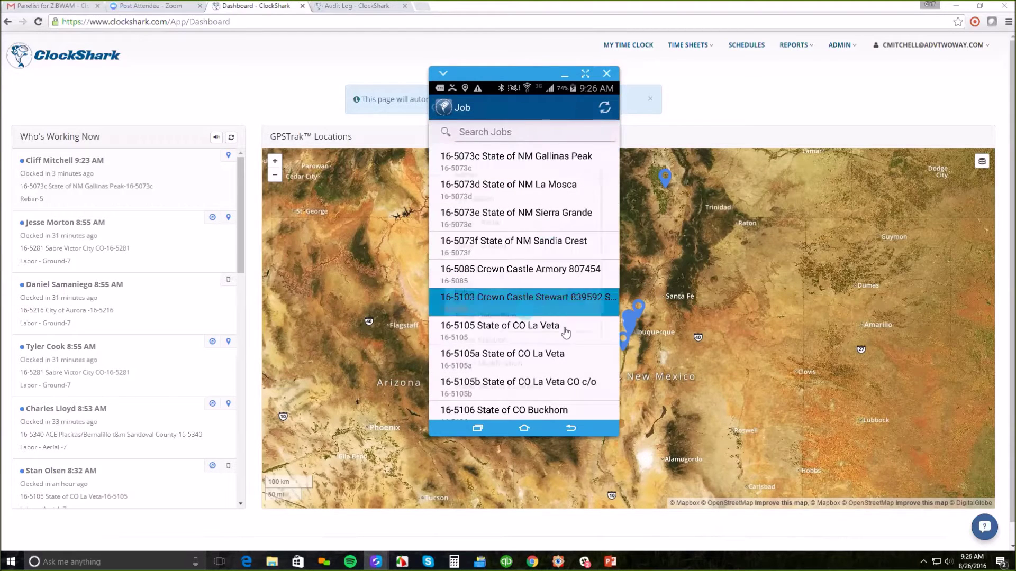
{"action": "left_click", "coordinate": [476, 330]}
{"action": "left_click", "coordinate": [589, 402]}
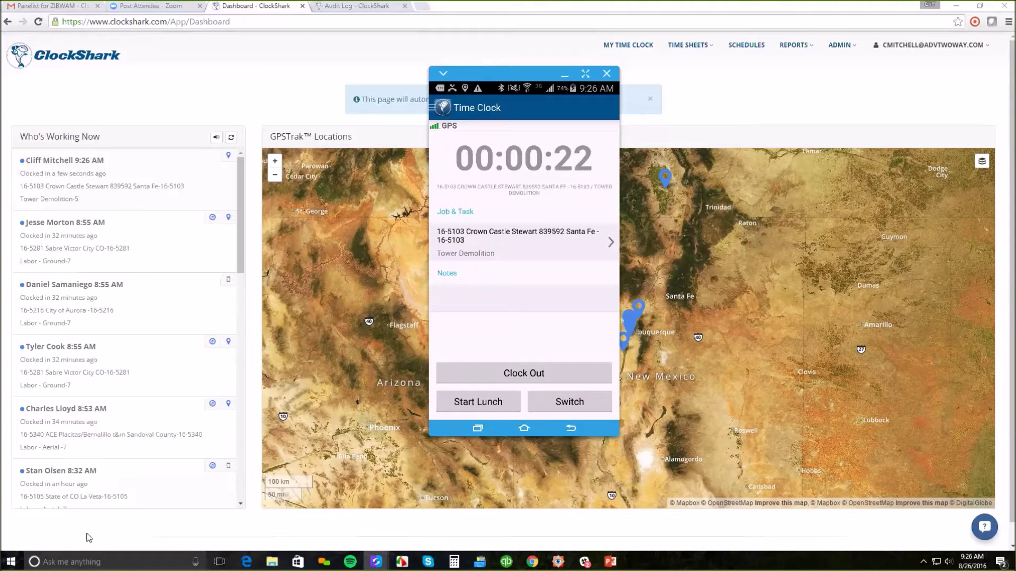
- Start a lunch break on the phone's time clock and end it again
{"action": "left_click", "coordinate": [498, 404]}
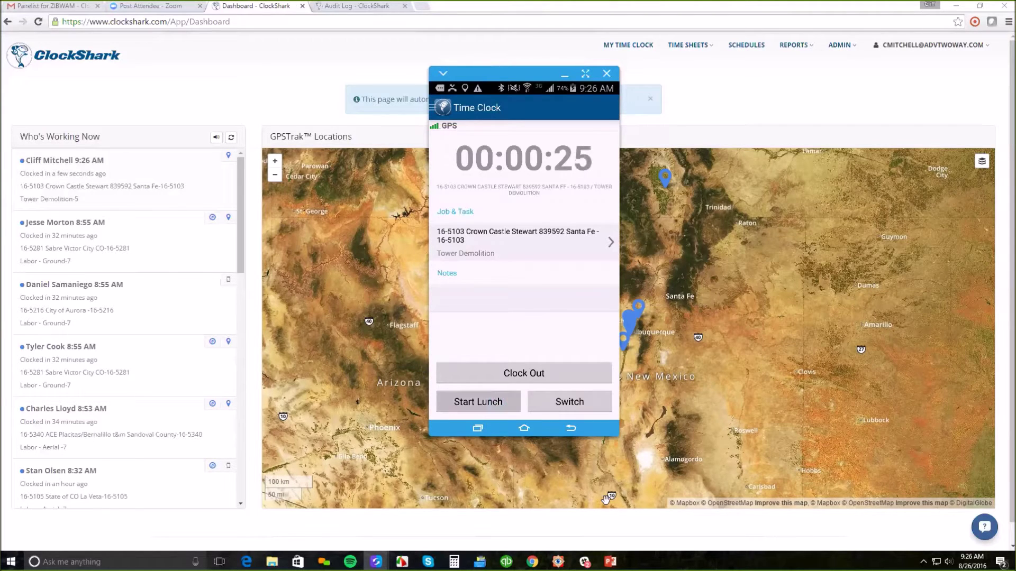
{"action": "left_click", "coordinate": [564, 292]}
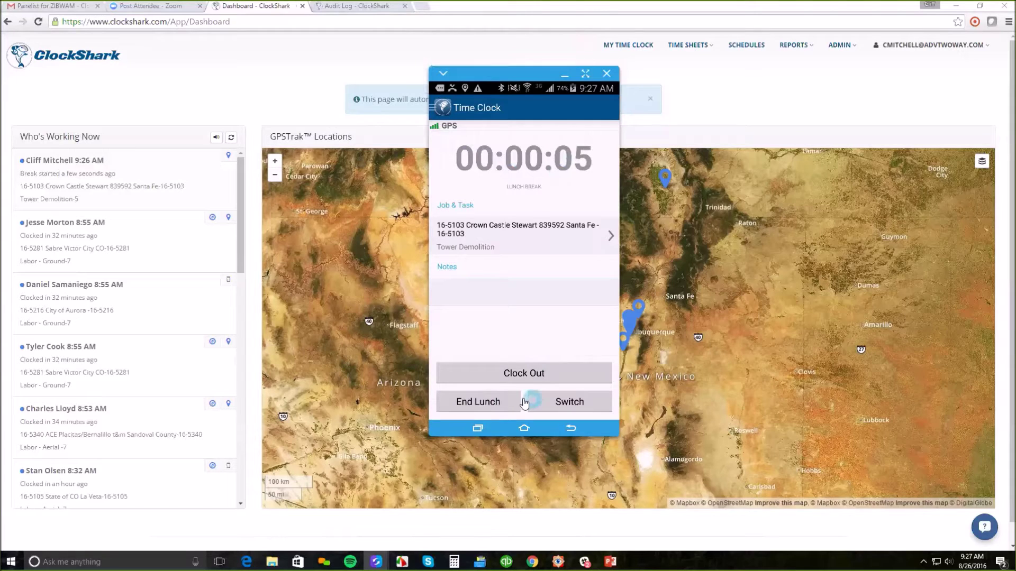
{"action": "left_click", "coordinate": [503, 406]}
{"action": "left_click", "coordinate": [564, 292]}
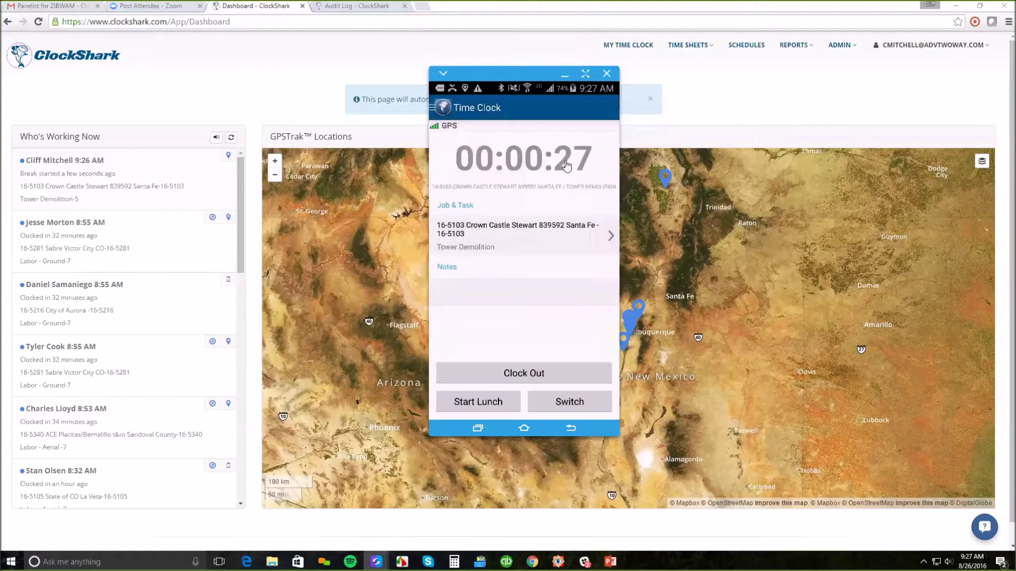
- Save the note "Stopped for lunch" on the current time clock entry
{"action": "left_click", "coordinate": [610, 300]}
{"action": "left_click", "coordinate": [541, 299]}
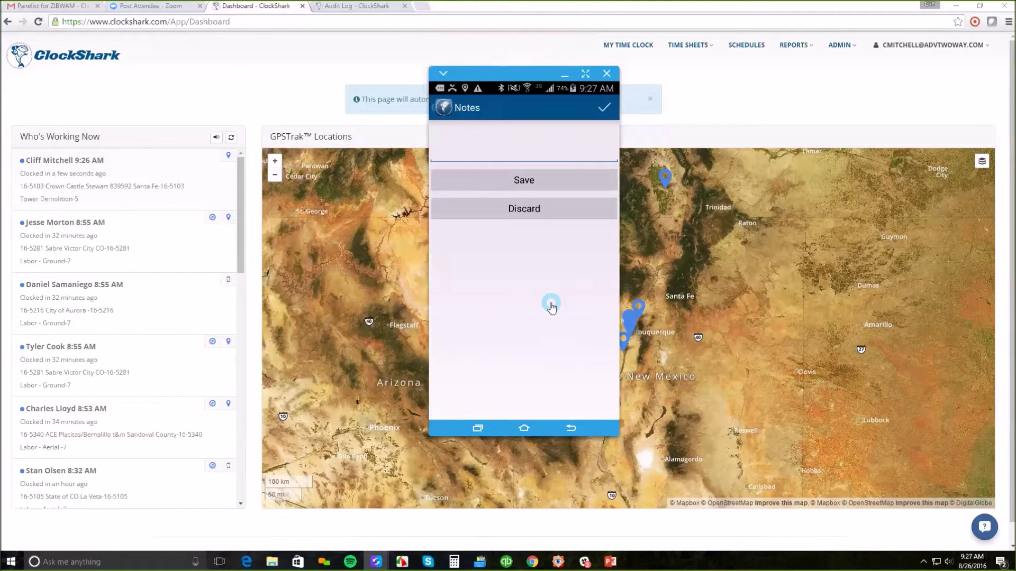
{"action": "type", "text": "Stopped for lunch"}
{"action": "left_click", "coordinate": [523, 180]}
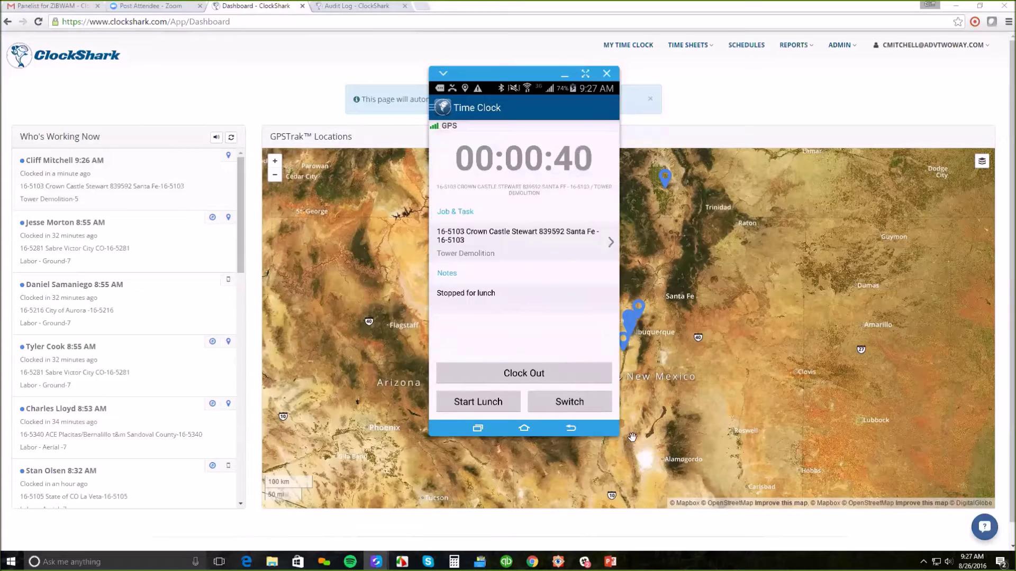
- Show the Schedule in the phone app and open the Schedules page on the ClockShark website
{"action": "left_click", "coordinate": [442, 109]}
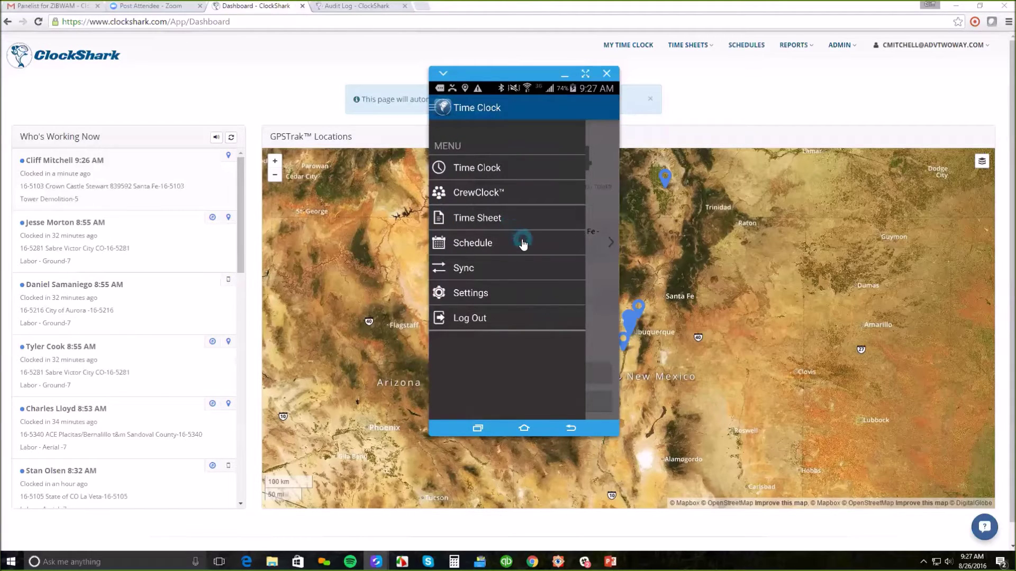
{"action": "left_click", "coordinate": [505, 247]}
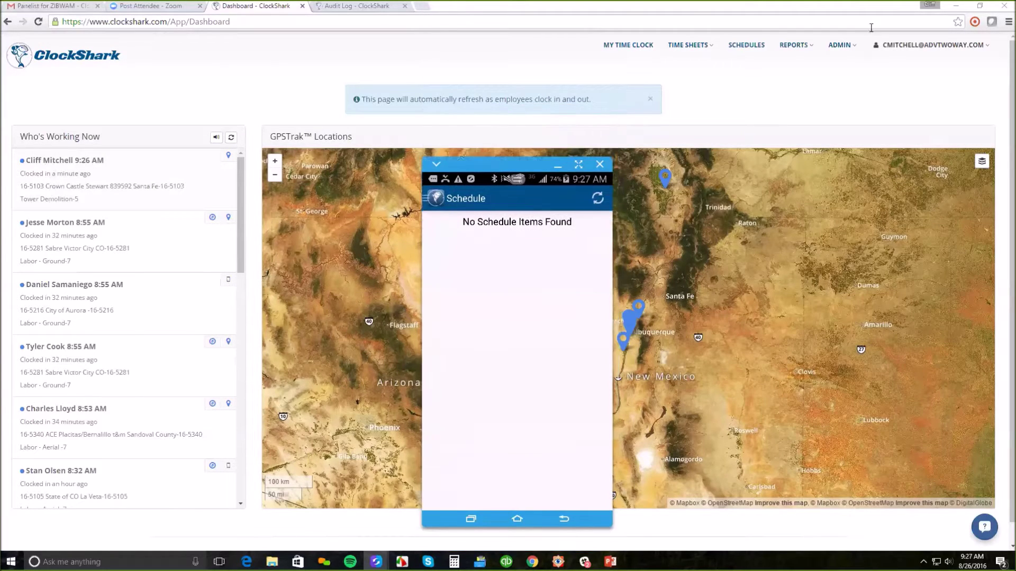
{"action": "left_click", "coordinate": [748, 45]}
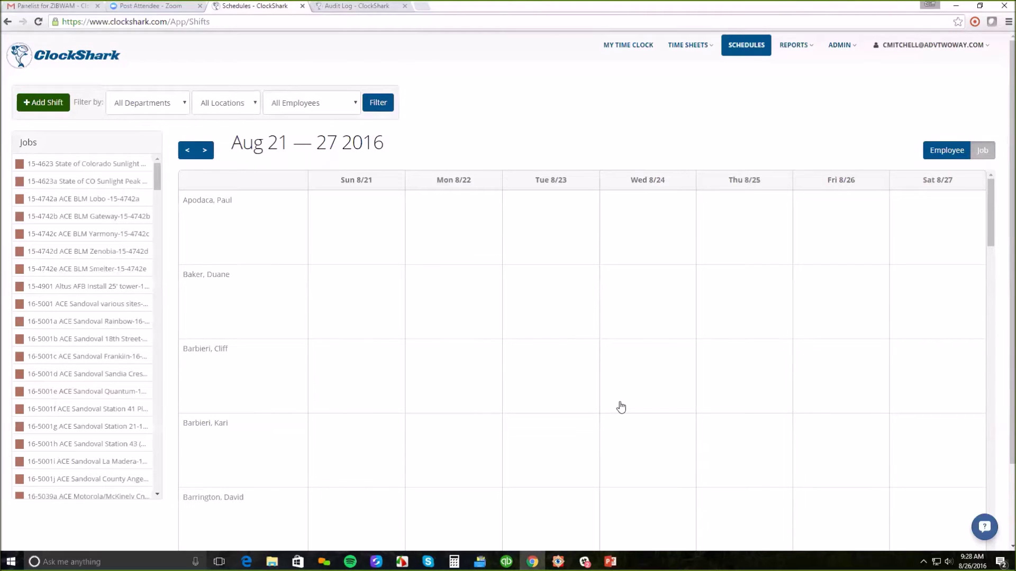
- Set the job colours to red-orange for 15-4742c, green for 15-4742a, red for 15-4742e and orange for 15-4901
{"action": "left_click", "coordinate": [19, 234]}
{"action": "left_click", "coordinate": [51, 250]}
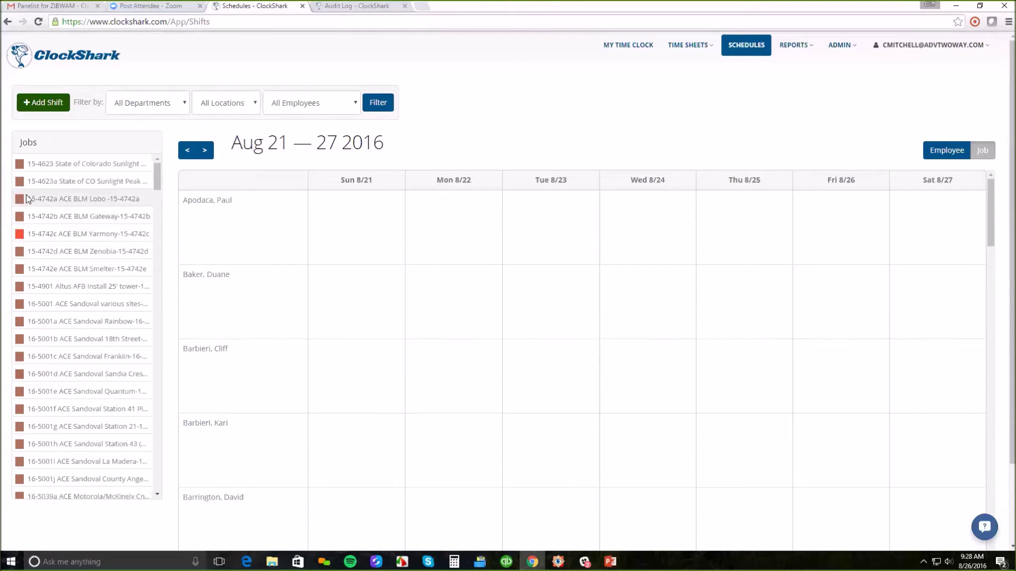
{"action": "left_click", "coordinate": [20, 199]}
{"action": "left_click", "coordinate": [102, 219]}
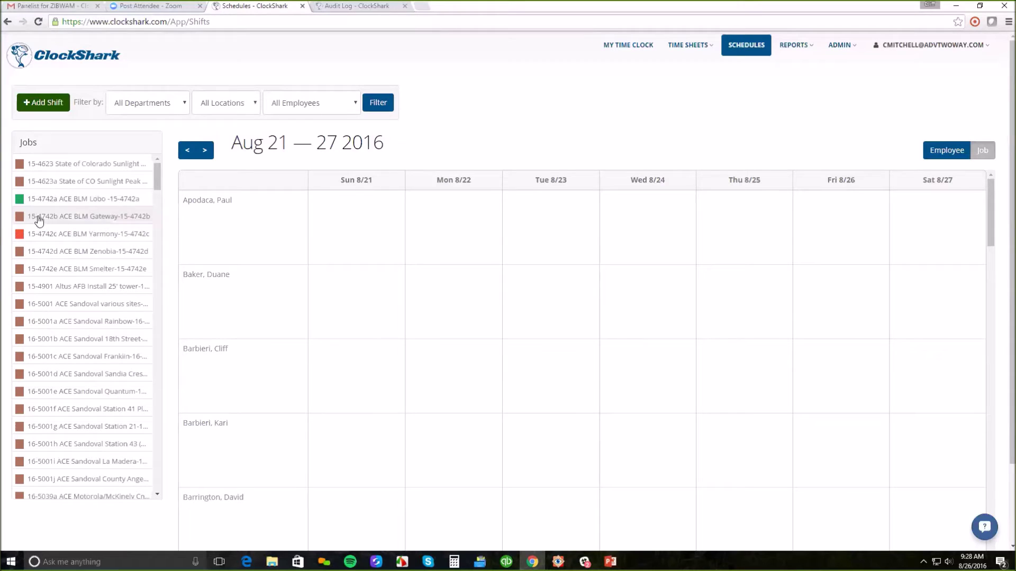
{"action": "left_click", "coordinate": [20, 275]}
{"action": "left_click", "coordinate": [52, 283]}
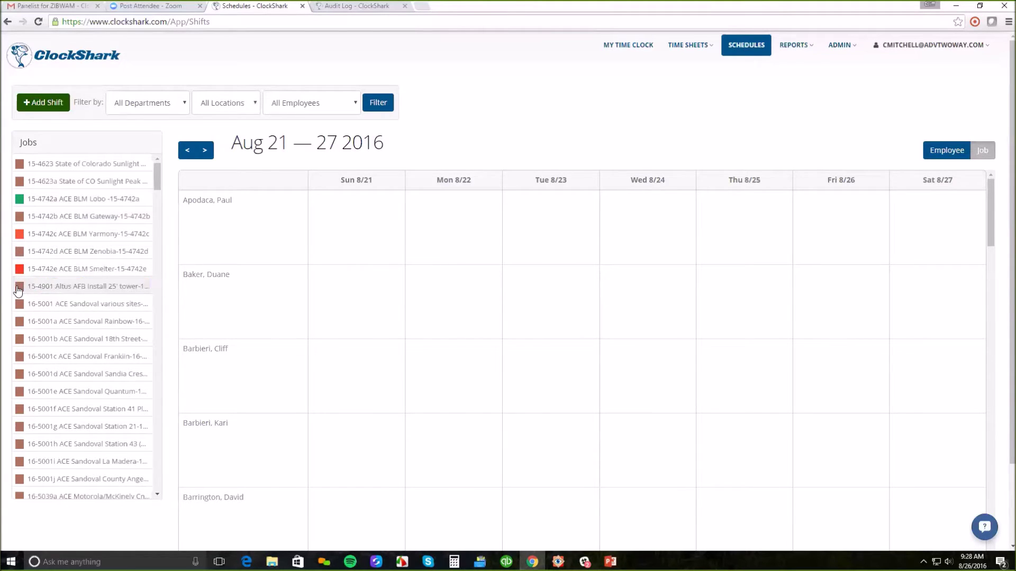
{"action": "left_click", "coordinate": [19, 287]}
{"action": "left_click", "coordinate": [63, 300]}
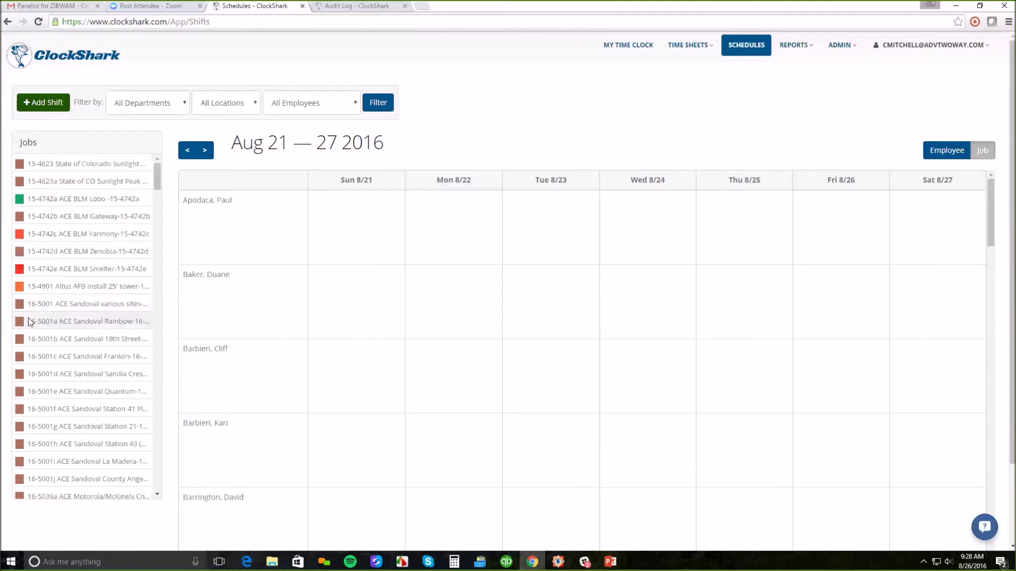
- Schedule job 15-4742e for the third listed employee on Monday 8/22
{"action": "left_click_drag", "start_coordinate": [51, 275], "coordinate": [69, 278]}
{"action": "left_click_drag", "start_coordinate": [74, 277], "coordinate": [462, 374]}
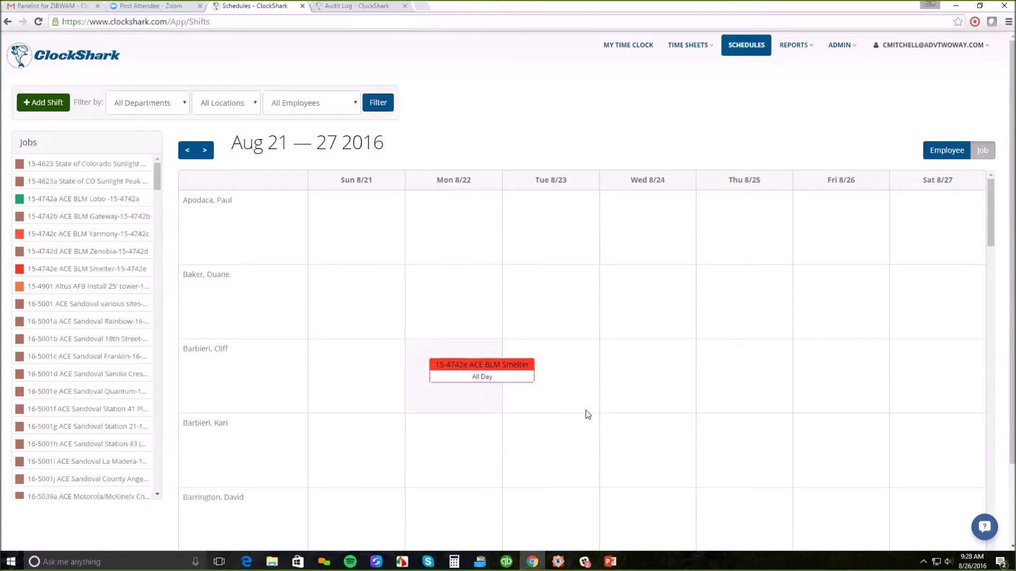
- Schedule 15-4742a on Thursday 8/25, 15-4742c on Friday 8/26 and 15-4623 on Saturday 8/27 for the second employee sharing the account holder's surname
{"action": "scroll", "coordinate": [641, 431], "scroll_direction": "down", "scroll_amount": 5}
{"action": "scroll", "coordinate": [641, 432], "scroll_direction": "down", "scroll_amount": 15}
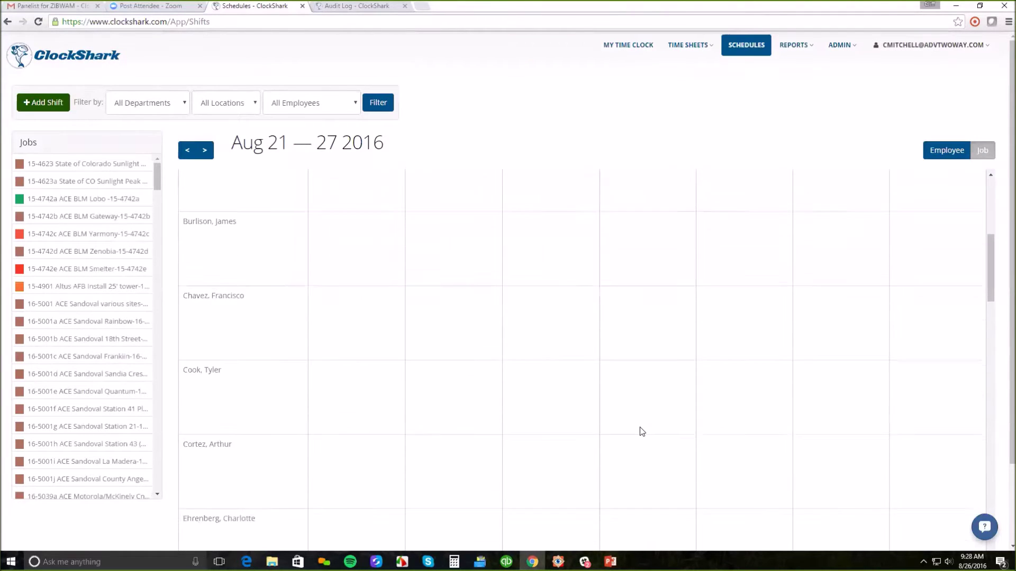
{"action": "scroll", "coordinate": [640, 434], "scroll_direction": "down", "scroll_amount": 6}
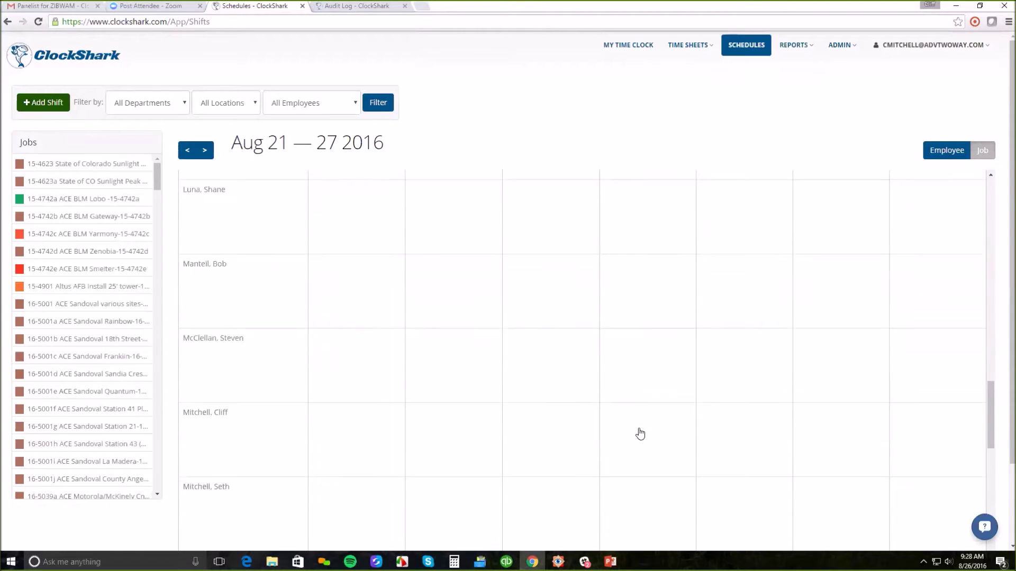
{"action": "left_click_drag", "start_coordinate": [93, 213], "coordinate": [710, 391]}
{"action": "left_click_drag", "start_coordinate": [62, 165], "coordinate": [912, 387]}
{"action": "left_click_drag", "start_coordinate": [43, 239], "coordinate": [802, 392]}
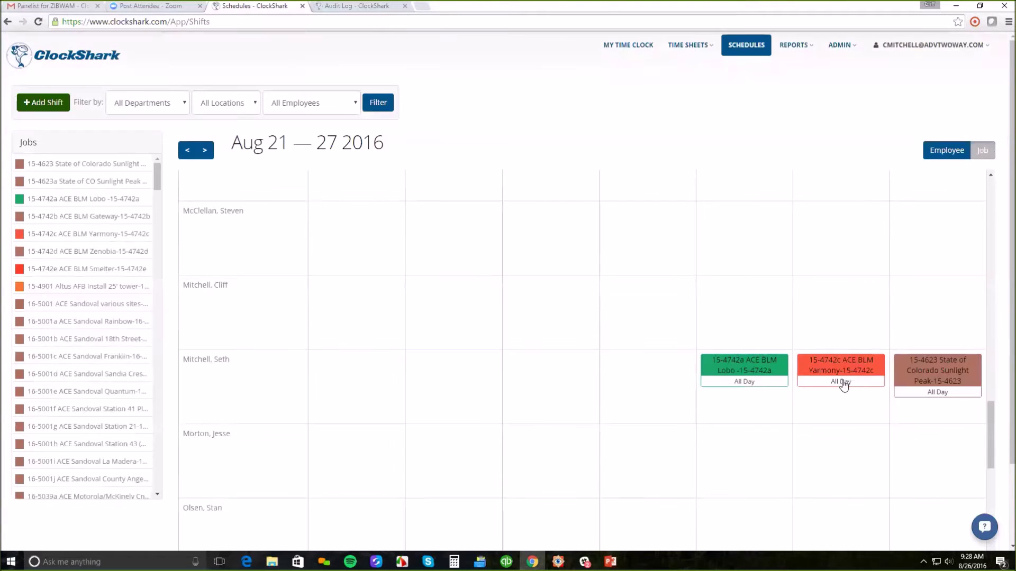
- Try a 1 Hour Before Shift employee reminder on the 8/26 shift for 15-4742c and discard the change
{"action": "left_click", "coordinate": [844, 385]}
{"action": "left_click", "coordinate": [897, 357]}
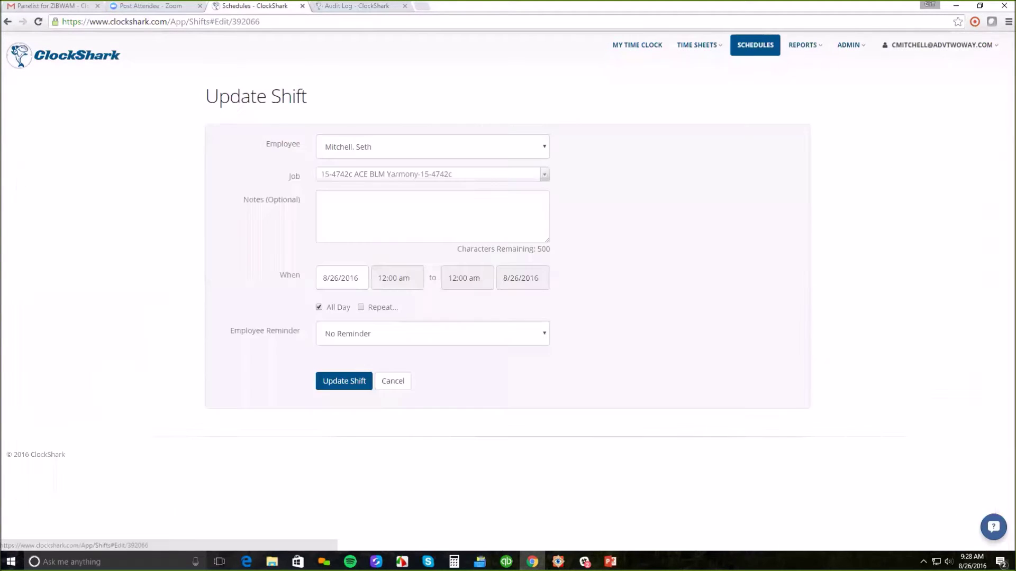
{"action": "left_click", "coordinate": [384, 340]}
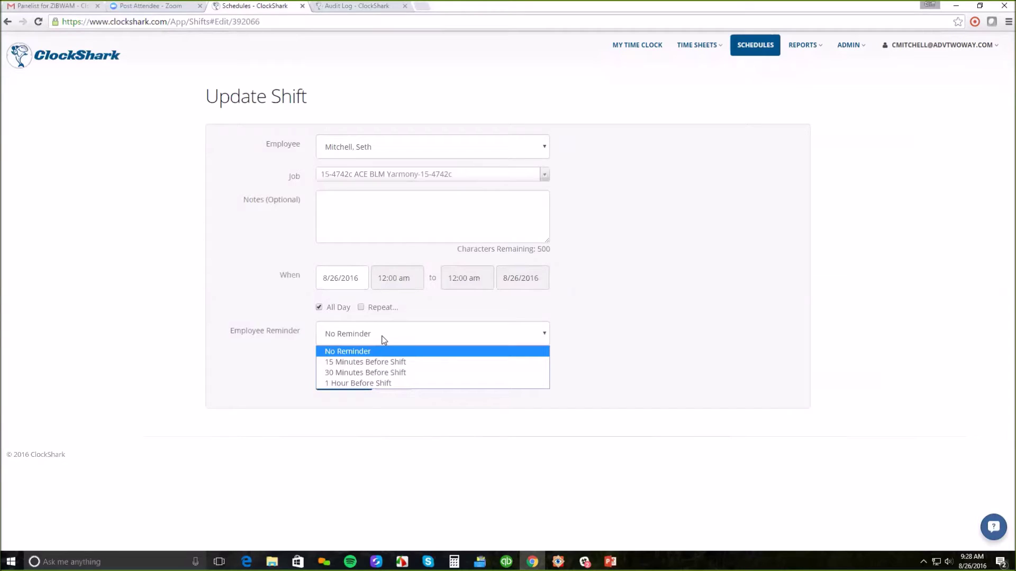
{"action": "left_click", "coordinate": [379, 383]}
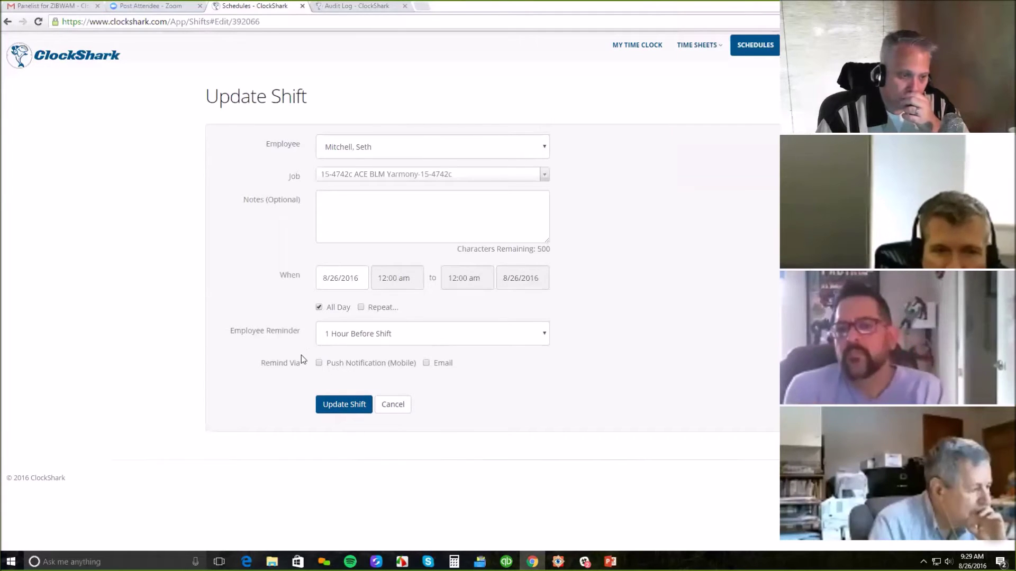
{"action": "left_click", "coordinate": [389, 408]}
- Add the note "SOW: Hammer in some nails" to the 8/27 shift for job 15-4623 and update the shift
{"action": "left_click", "coordinate": [931, 394]}
{"action": "left_click", "coordinate": [985, 377]}
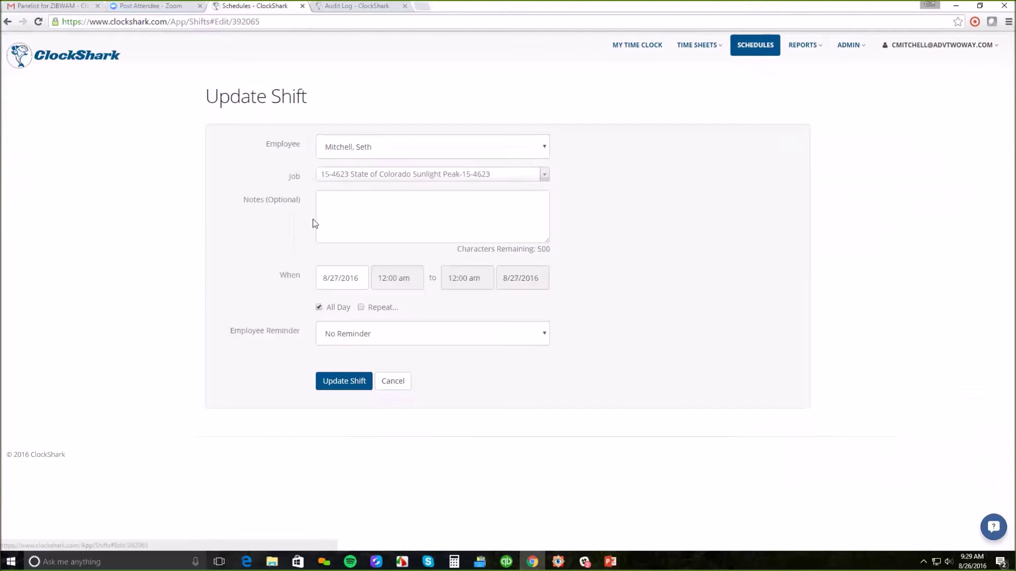
{"action": "type", "text": "So"}
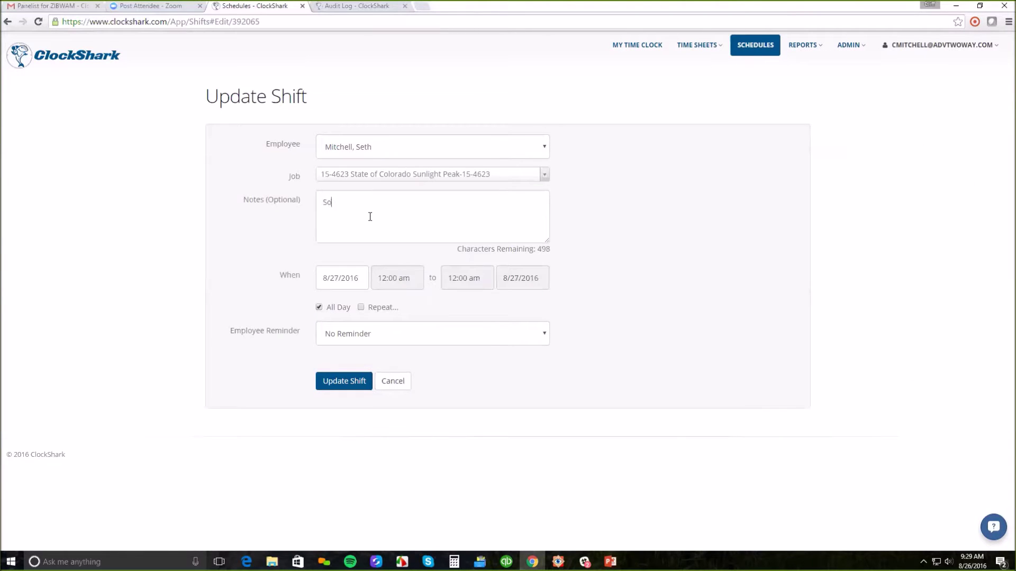
{"action": "key", "text": "BackSpace"}
{"action": "key", "text": "BackSpace"}
{"action": "key", "text": "BackSpace"}
{"action": "type", "text": "OW: Hammer in some nai"}
{"action": "left_click", "coordinate": [342, 380]}
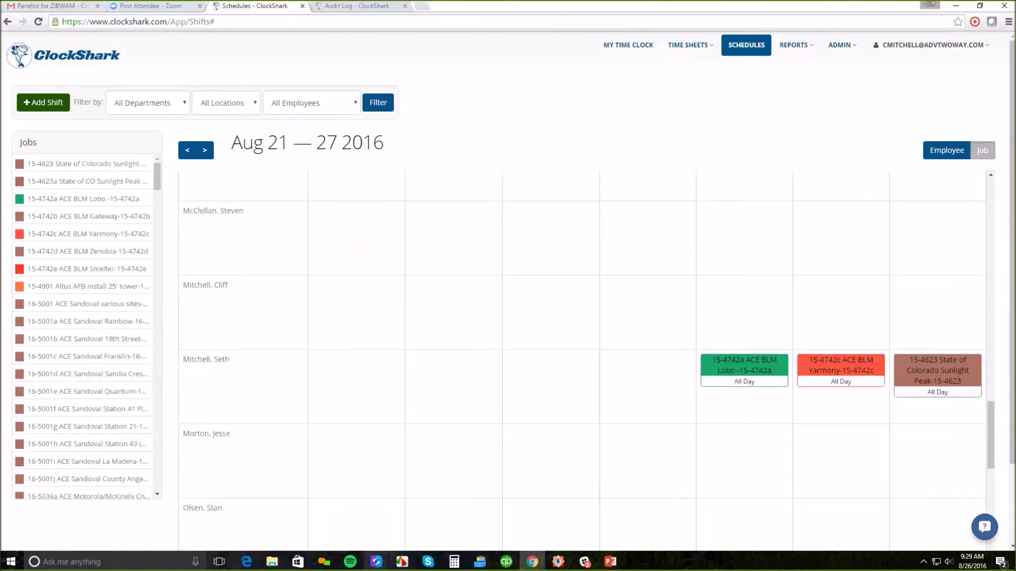
- Bring up the mirrored phone screen and refresh its schedule
{"action": "mouse_move", "coordinate": [377, 561]}
{"action": "left_click", "coordinate": [404, 526]}
{"action": "left_click", "coordinate": [597, 198]}
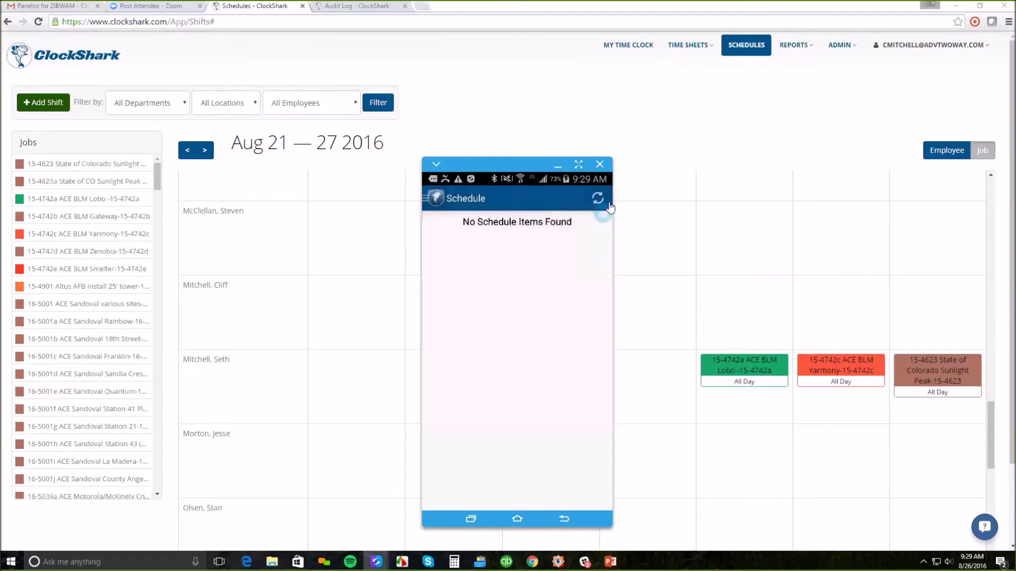
- Reassign the 15-4623, 15-4742c and 15-4742a shifts to the employee one row above, on the same days
{"action": "left_click", "coordinate": [989, 420]}
{"action": "scroll", "coordinate": [988, 423], "scroll_direction": "down", "scroll_amount": 1}
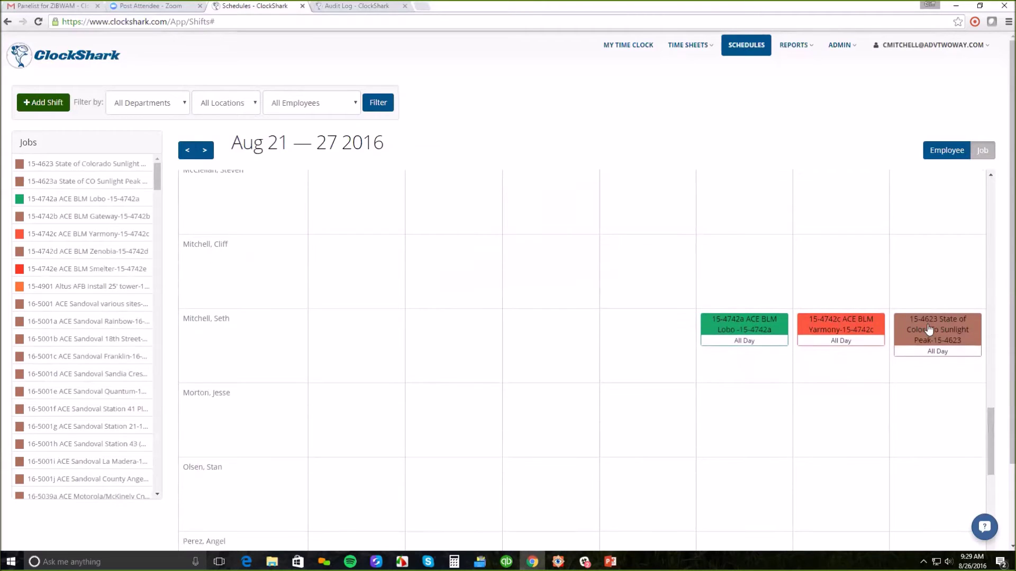
{"action": "left_click_drag", "start_coordinate": [929, 329], "coordinate": [927, 280]}
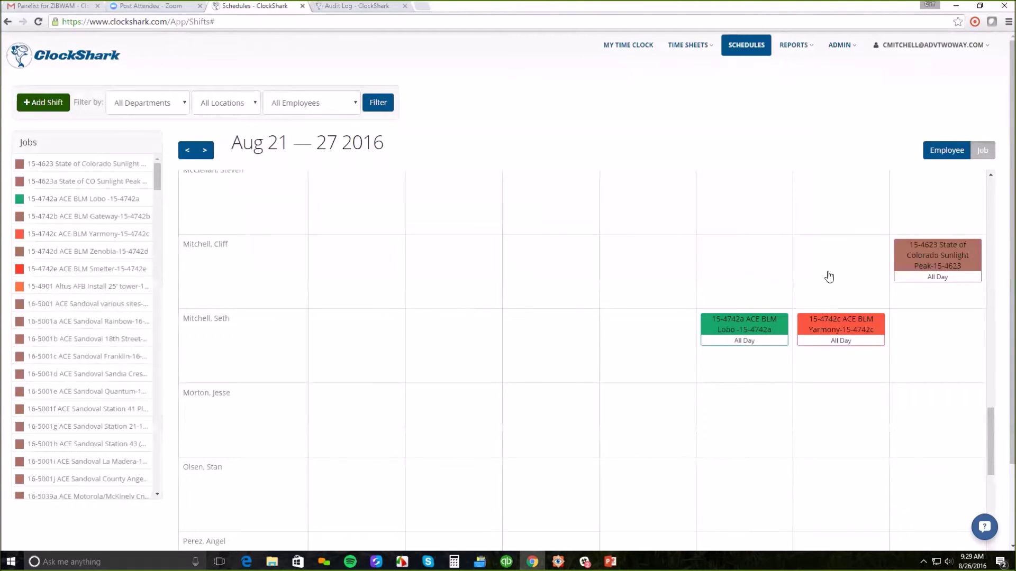
{"action": "left_click_drag", "start_coordinate": [829, 276], "coordinate": [829, 277]}
{"action": "left_click_drag", "start_coordinate": [730, 333], "coordinate": [725, 286]}
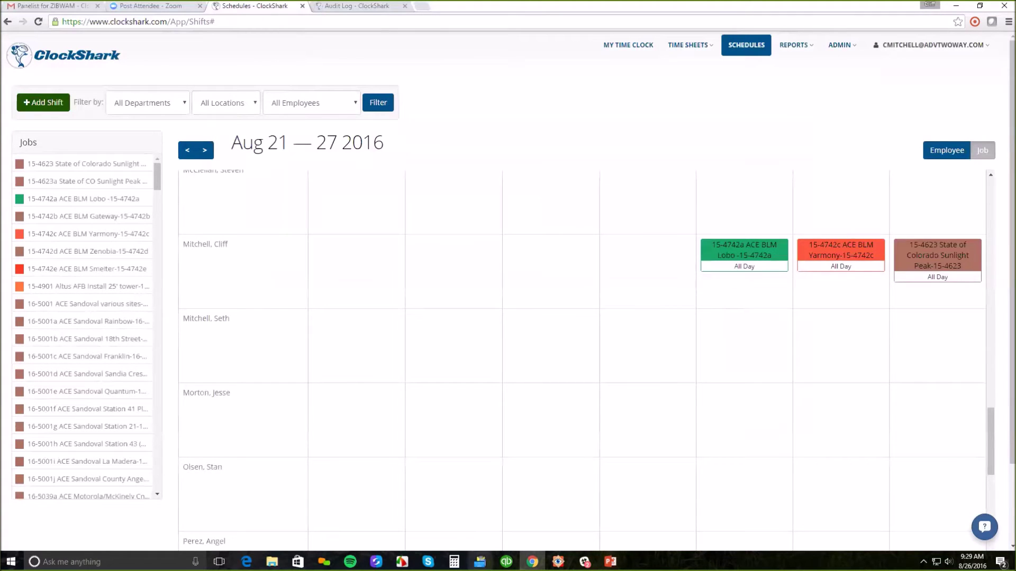
- Refresh the schedule on the phone and view the details of the 8/27 shift for job 15-4623
{"action": "left_click", "coordinate": [376, 562]}
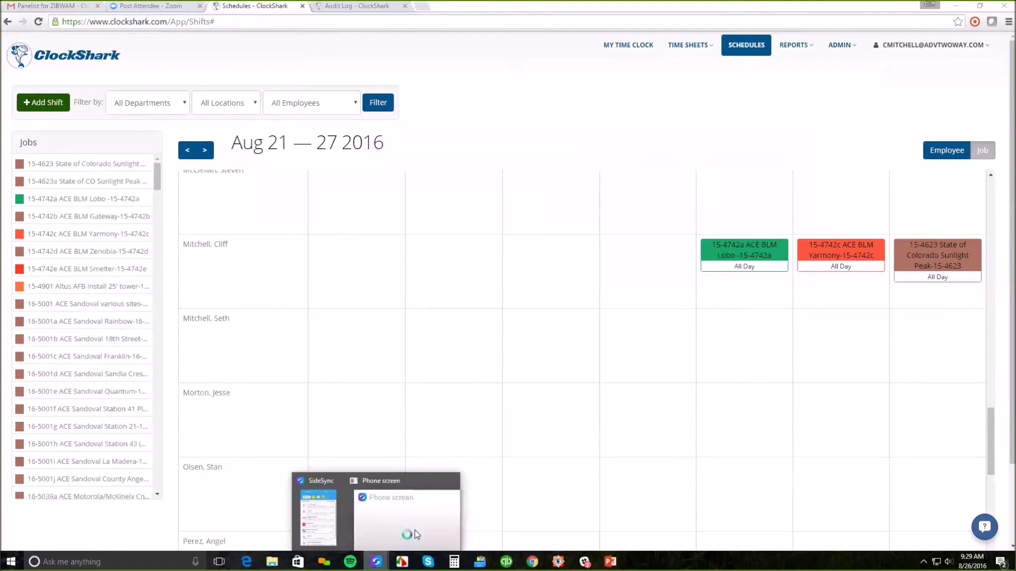
{"action": "left_click", "coordinate": [416, 534]}
{"action": "left_click", "coordinate": [601, 203]}
{"action": "left_click", "coordinate": [566, 491]}
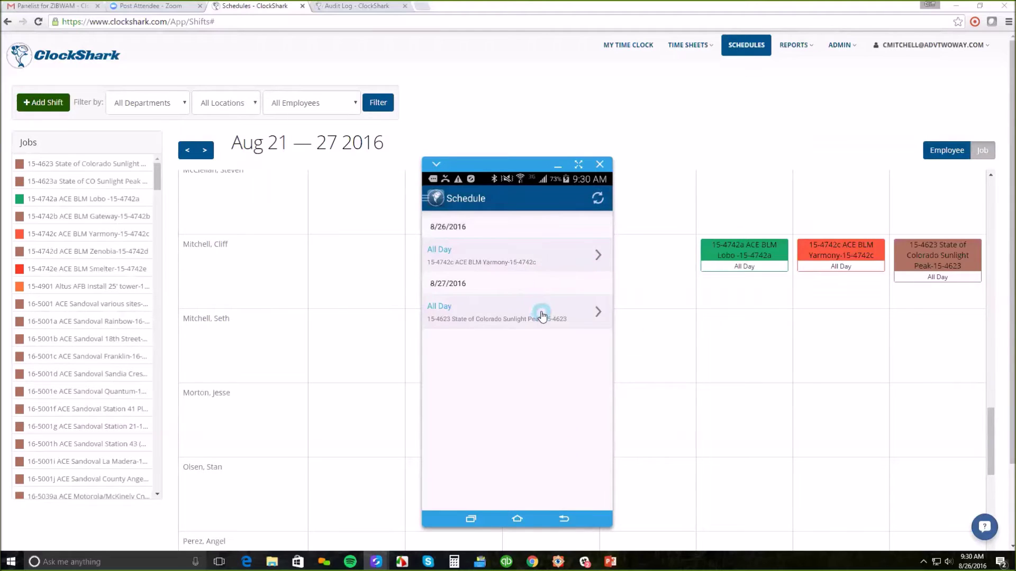
{"action": "left_click", "coordinate": [599, 315]}
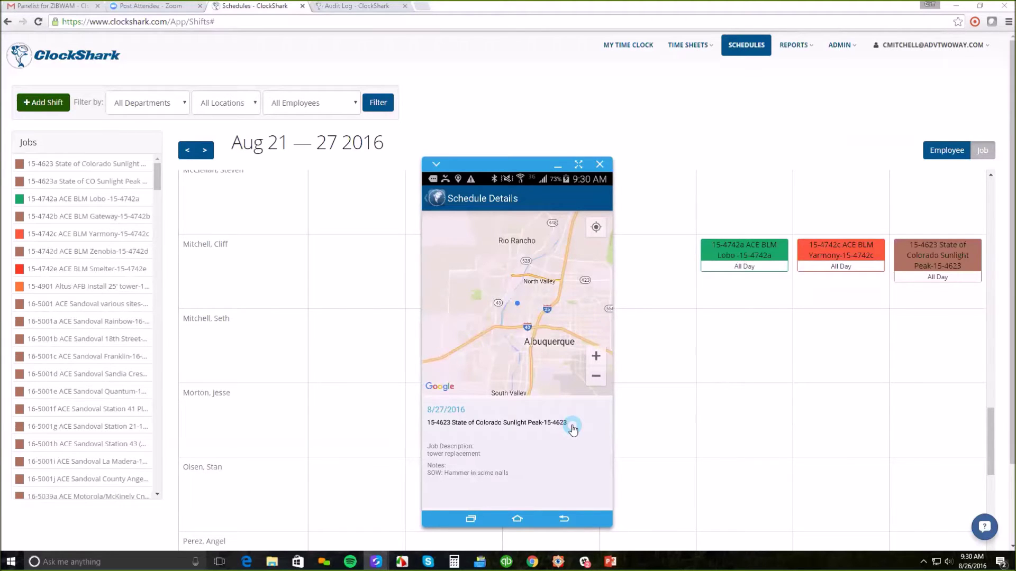
{"action": "left_click", "coordinate": [436, 204]}
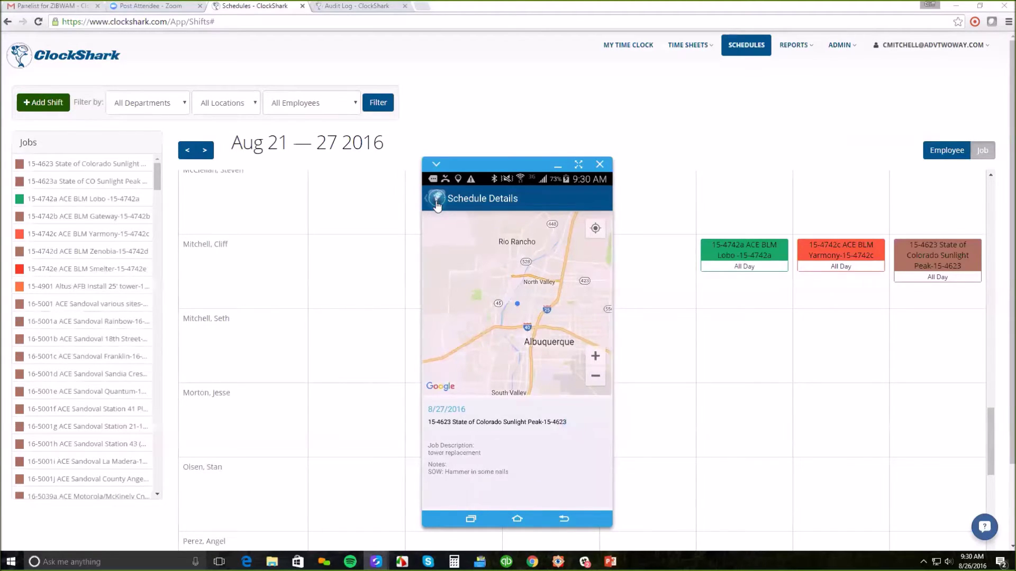
- View the 16-5073c entry in the phone's time sheet and its time editing options without changing anything, and put the phone screen away
{"action": "left_click", "coordinate": [431, 198]}
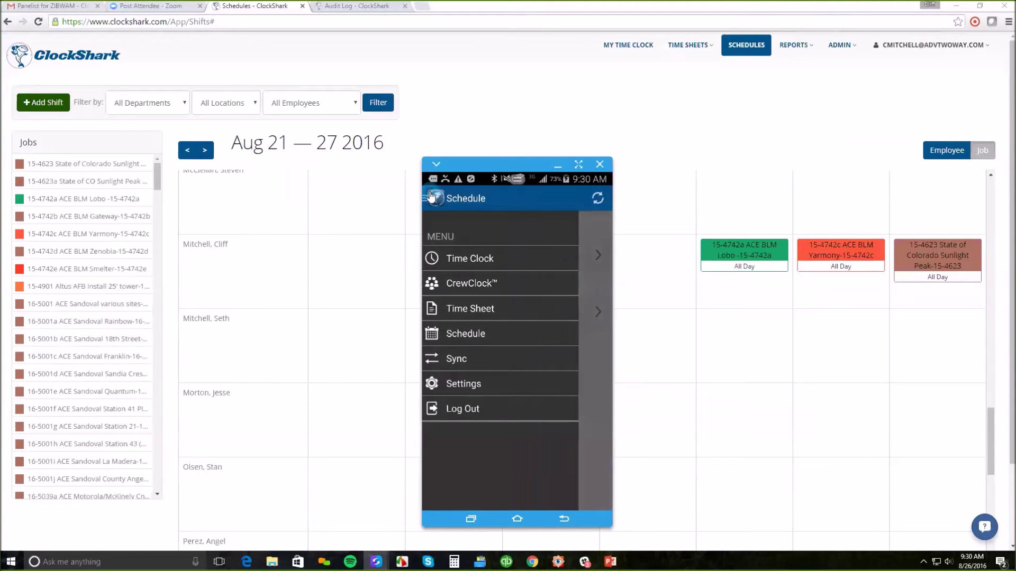
{"action": "left_click", "coordinate": [495, 311]}
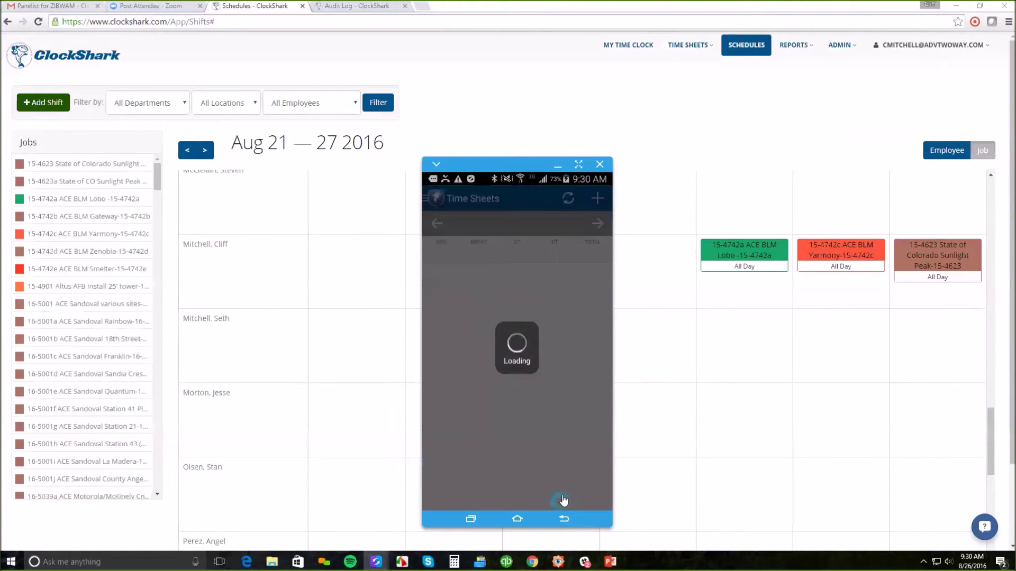
{"action": "left_click", "coordinate": [577, 316]}
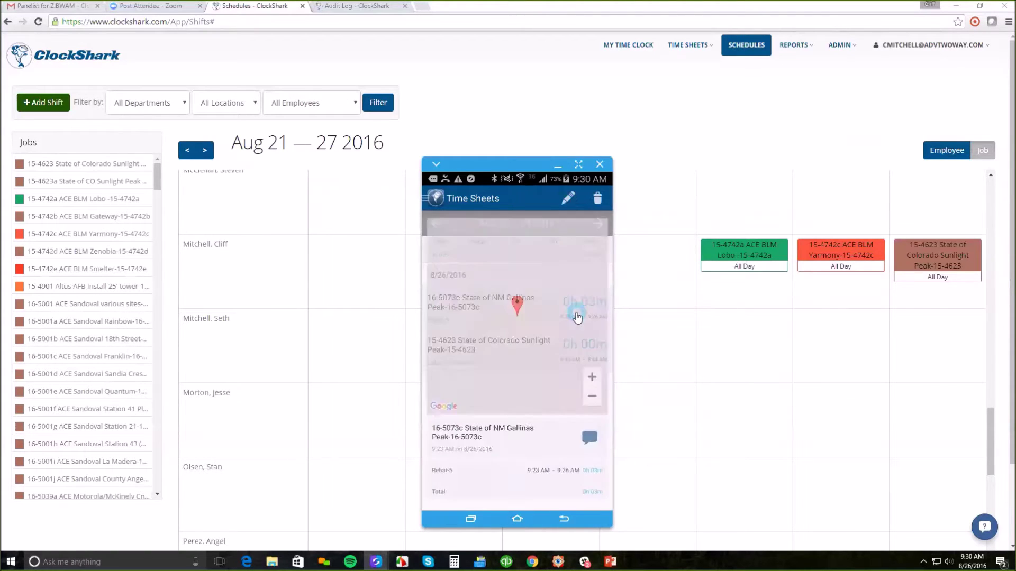
{"action": "left_click", "coordinate": [566, 201]}
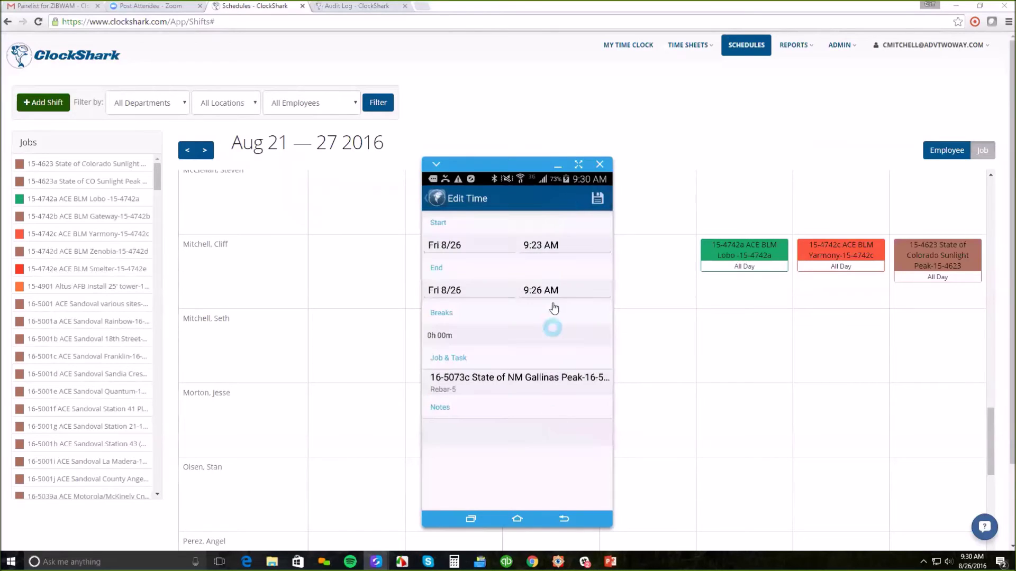
{"action": "left_click", "coordinate": [544, 292]}
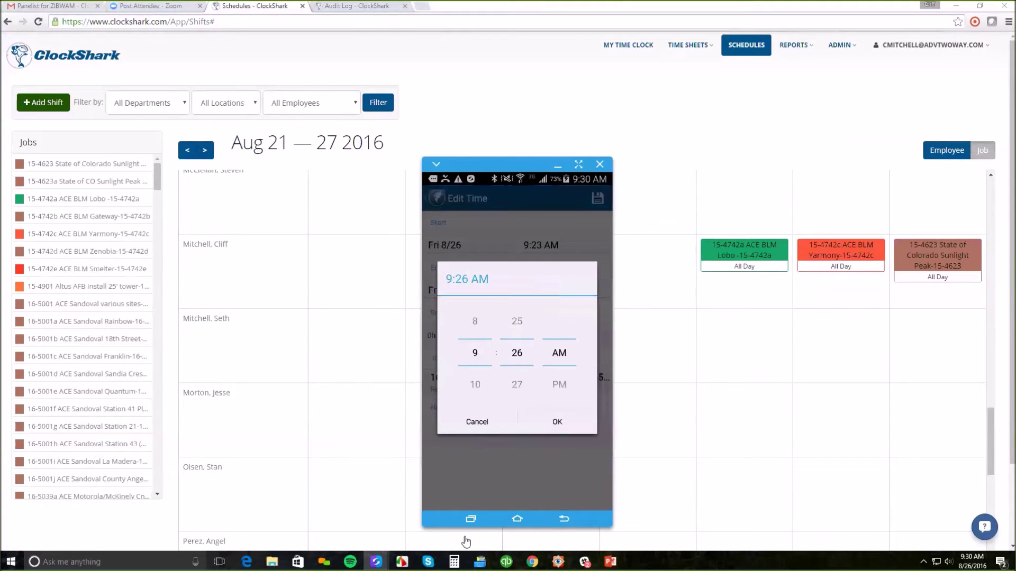
{"action": "left_click", "coordinate": [475, 421]}
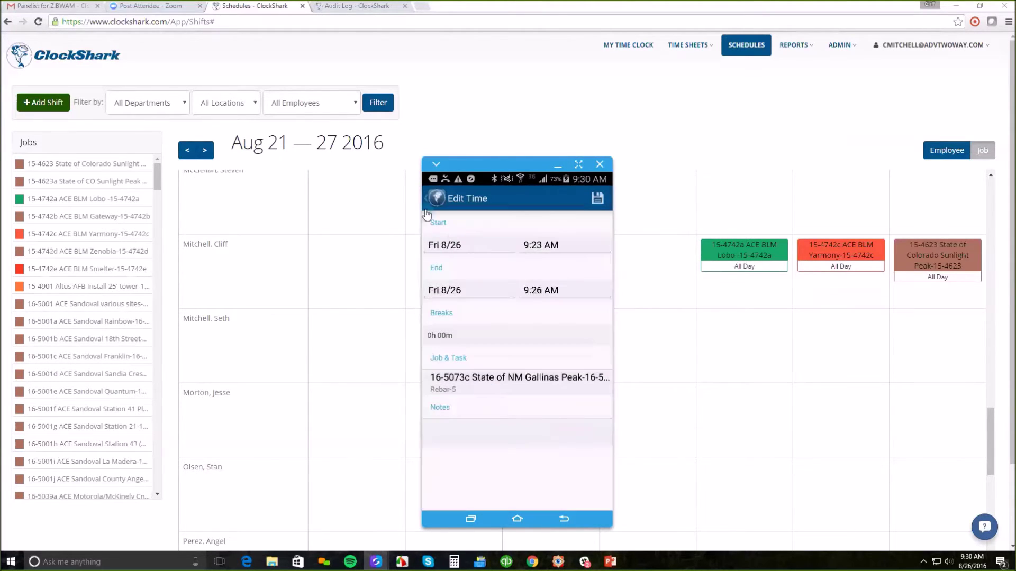
{"action": "left_click", "coordinate": [429, 210]}
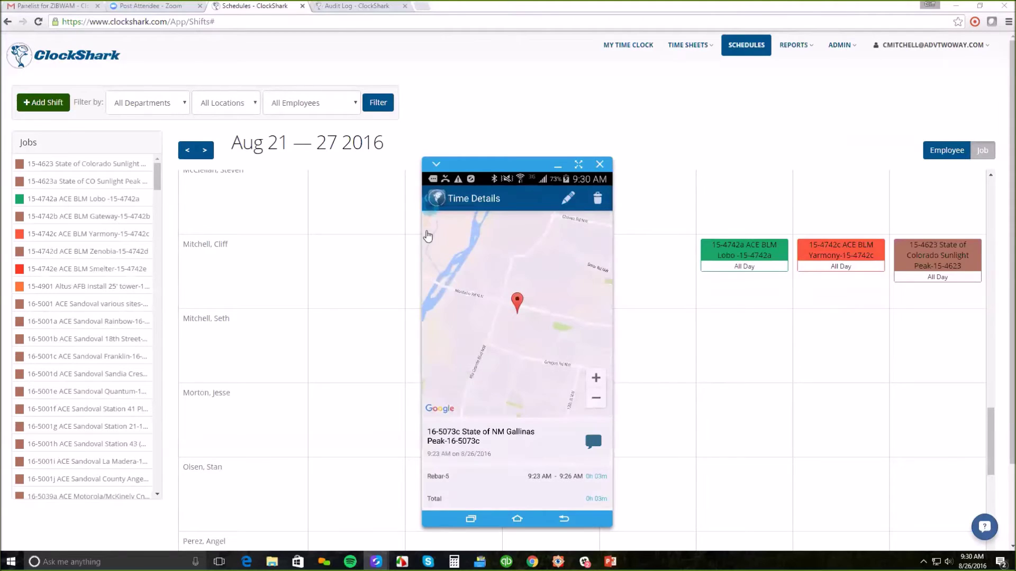
{"action": "left_click", "coordinate": [558, 164]}
- Download the Time Sheets report for August 21 to 27, 2016 for all employees as a portrait PDF, view it and close it
{"action": "left_click", "coordinate": [805, 44]}
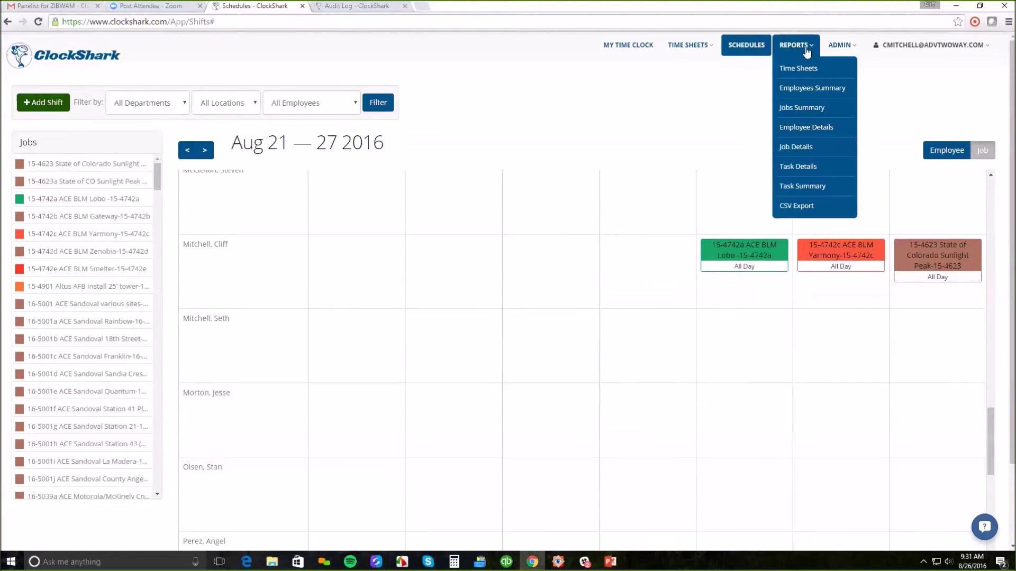
{"action": "left_click", "coordinate": [796, 44]}
{"action": "left_click", "coordinate": [796, 44]}
{"action": "left_click", "coordinate": [805, 68]}
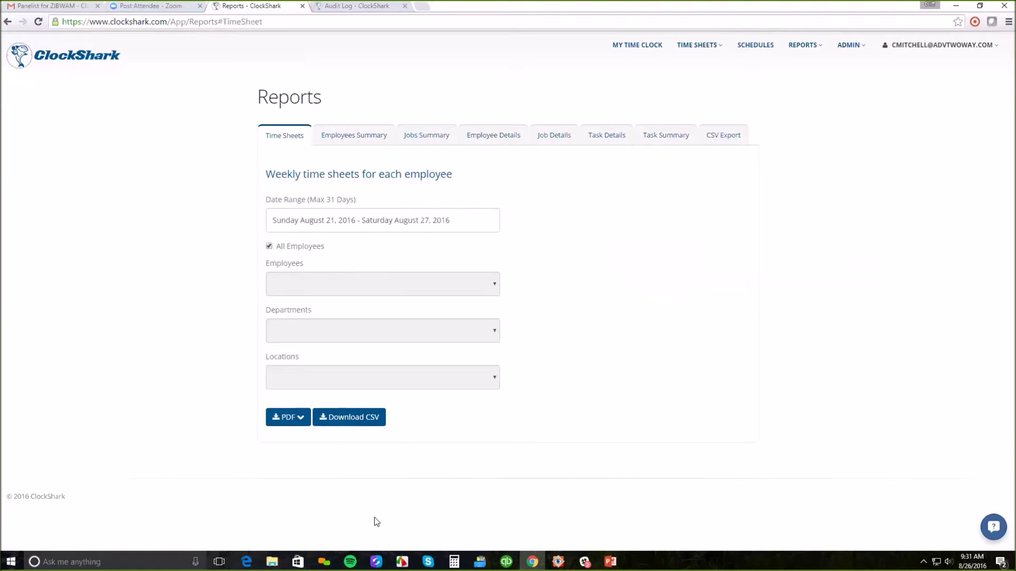
{"action": "left_click", "coordinate": [297, 418]}
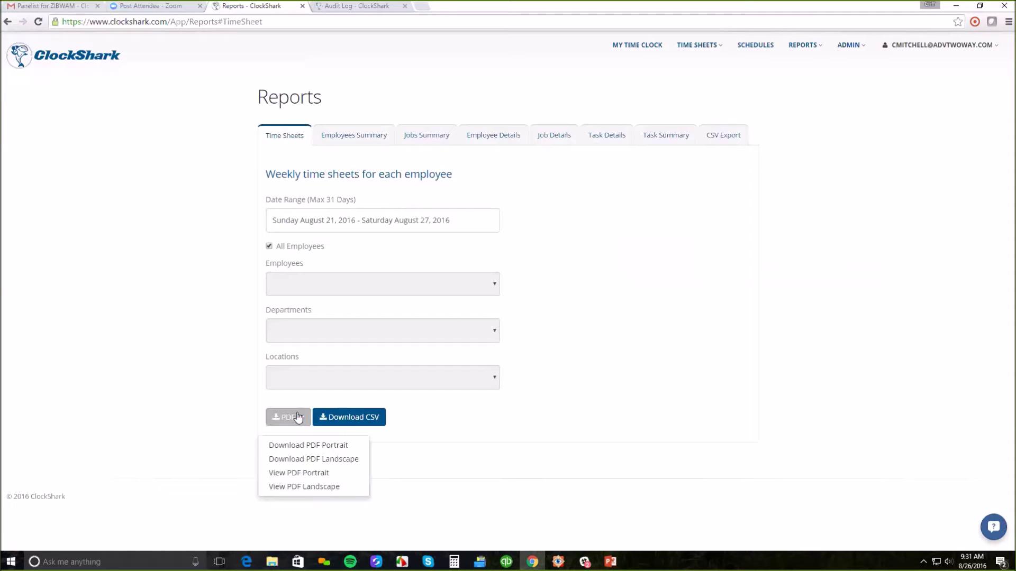
{"action": "left_click", "coordinate": [303, 446]}
{"action": "left_click", "coordinate": [16, 541]}
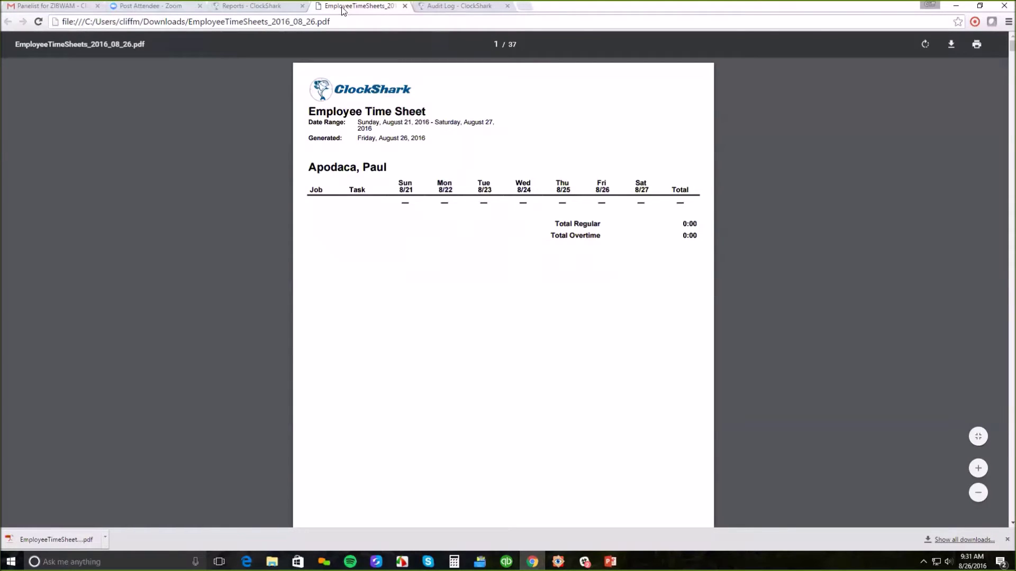
{"action": "key", "text": "ctrl+w"}
- Set the report's date range to August 7 to August 20, 2016, download it as a portrait PDF and look through its pages
{"action": "left_click", "coordinate": [361, 222]}
{"action": "left_click", "coordinate": [305, 297]}
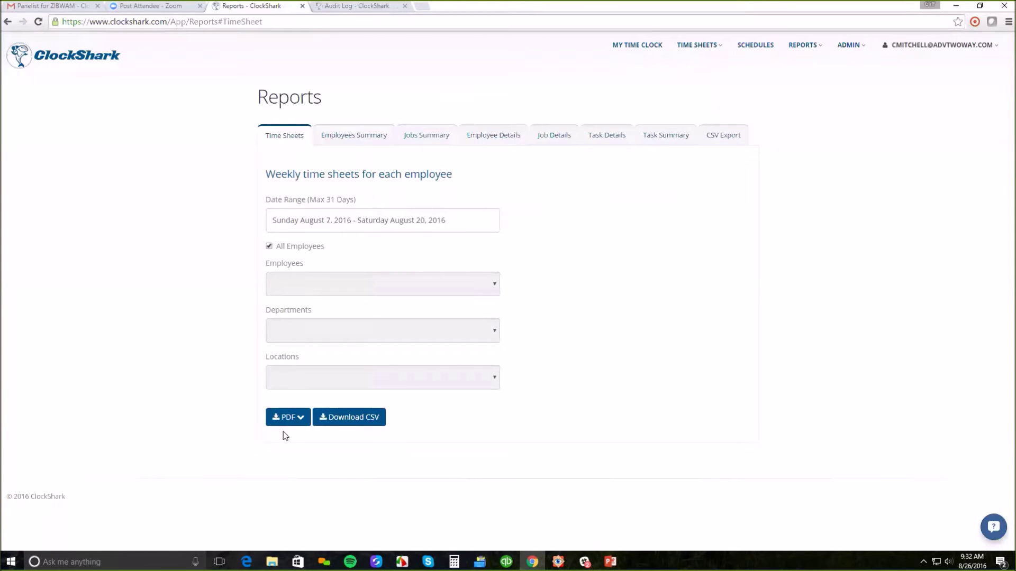
{"action": "left_click", "coordinate": [289, 418]}
{"action": "left_click", "coordinate": [291, 445]}
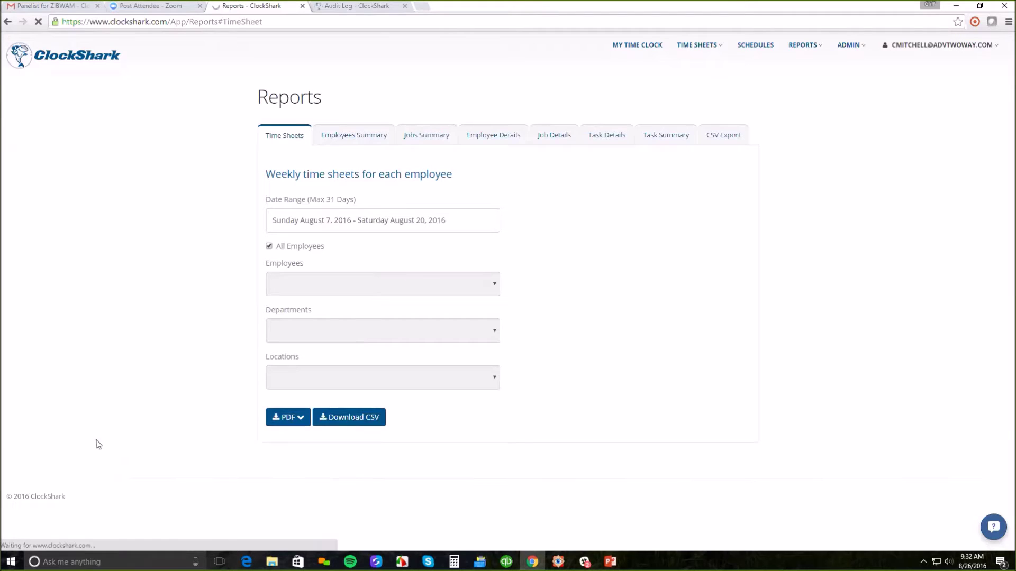
{"action": "left_click", "coordinate": [43, 537]}
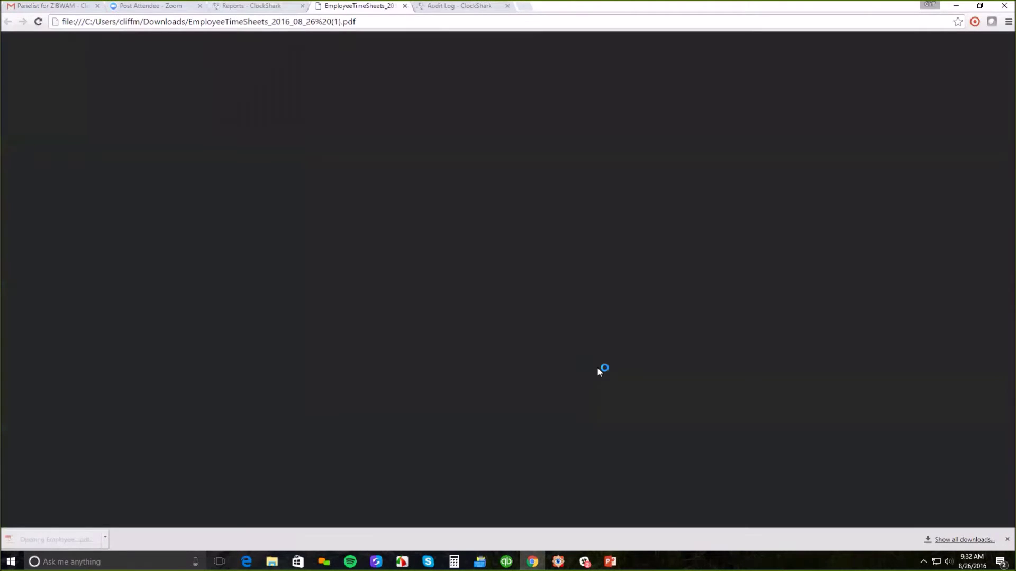
{"action": "scroll", "coordinate": [937, 275], "scroll_direction": "down", "scroll_amount": 20}
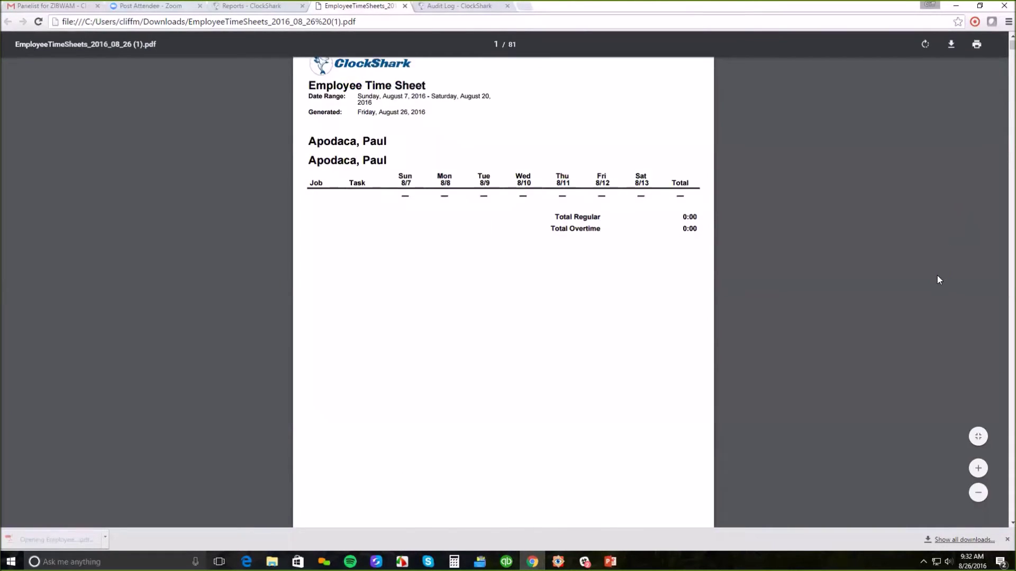
{"action": "scroll", "coordinate": [937, 283], "scroll_direction": "down", "scroll_amount": 8}
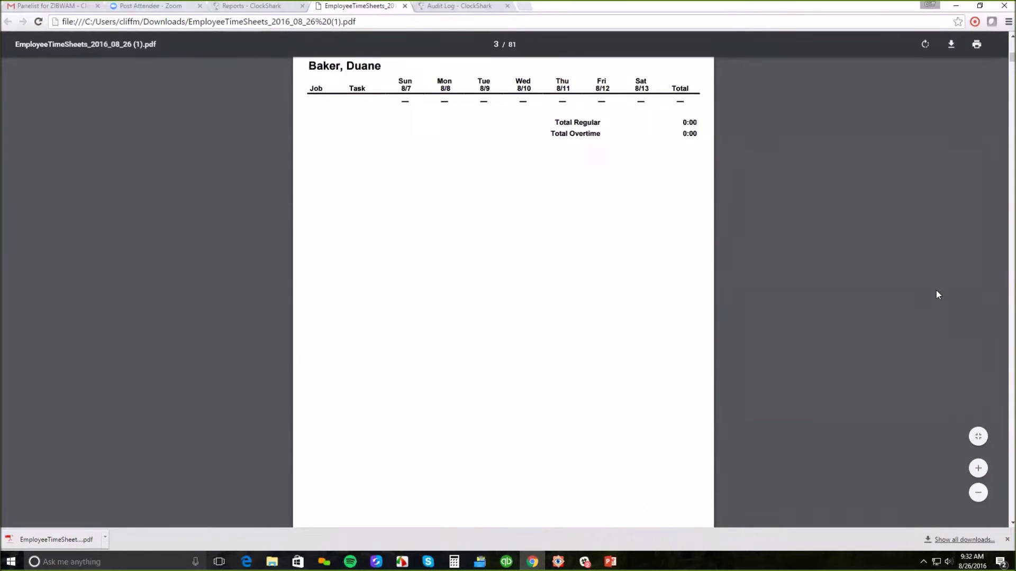
{"action": "scroll", "coordinate": [934, 291], "scroll_direction": "down", "scroll_amount": 20}
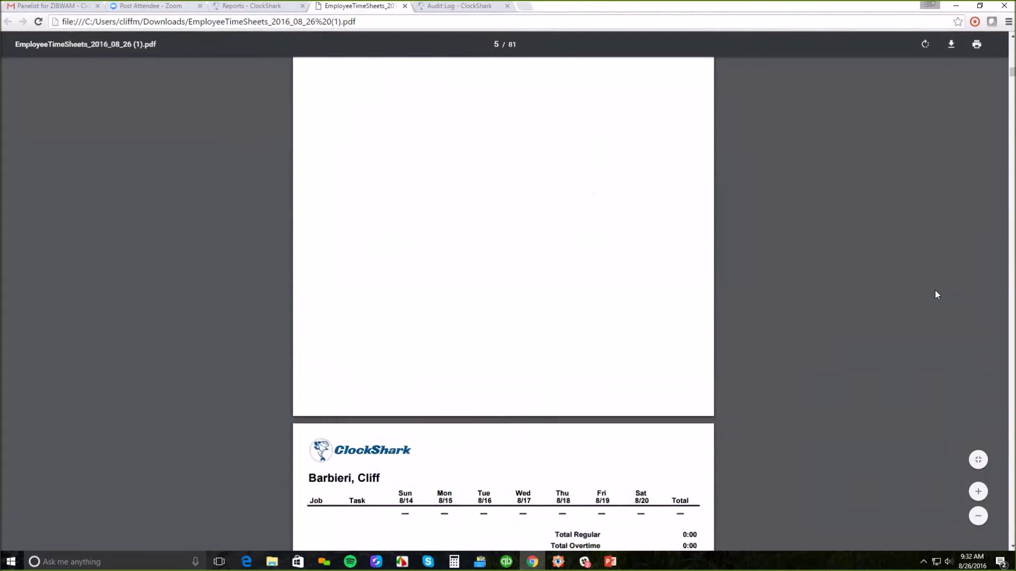
- Examine one employee's August 7 to 13 daily hours, job totals, regular and overtime totals in the time sheets PDF, and close it
{"action": "left_click_drag", "start_coordinate": [1001, 84], "coordinate": [1002, 112]}
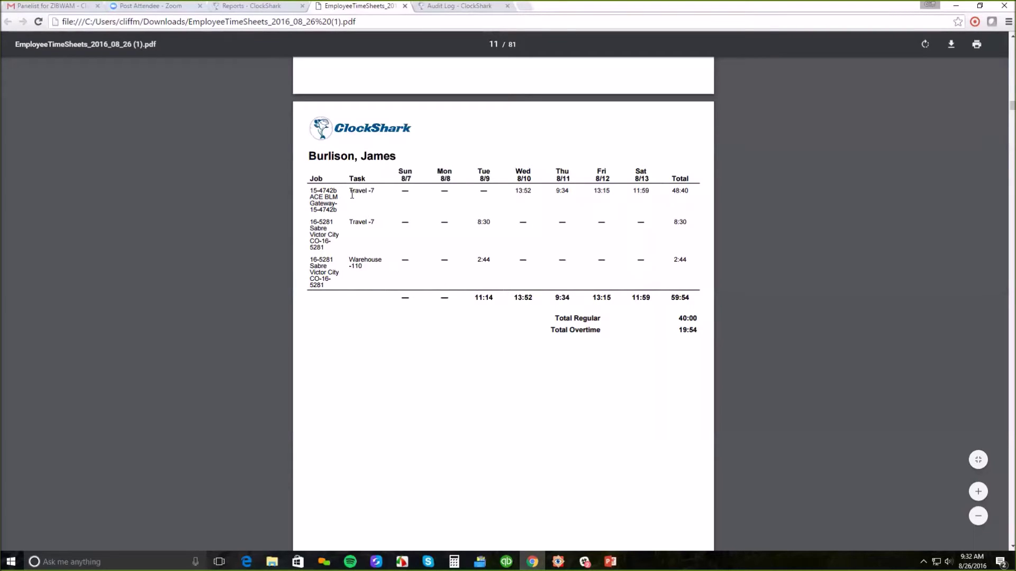
{"action": "double_click", "coordinate": [537, 191]}
{"action": "left_click", "coordinate": [515, 189]}
{"action": "double_click", "coordinate": [486, 297]}
{"action": "left_click", "coordinate": [494, 307]}
{"action": "left_click_drag", "start_coordinate": [516, 300], "coordinate": [534, 298]}
{"action": "left_click", "coordinate": [525, 325]}
{"action": "left_click", "coordinate": [715, 194]}
{"action": "left_click_drag", "start_coordinate": [671, 191], "coordinate": [690, 191]}
{"action": "left_click", "coordinate": [678, 216]}
{"action": "left_click_drag", "start_coordinate": [671, 191], "coordinate": [690, 191]}
{"action": "left_click_drag", "start_coordinate": [677, 318], "coordinate": [698, 332]}
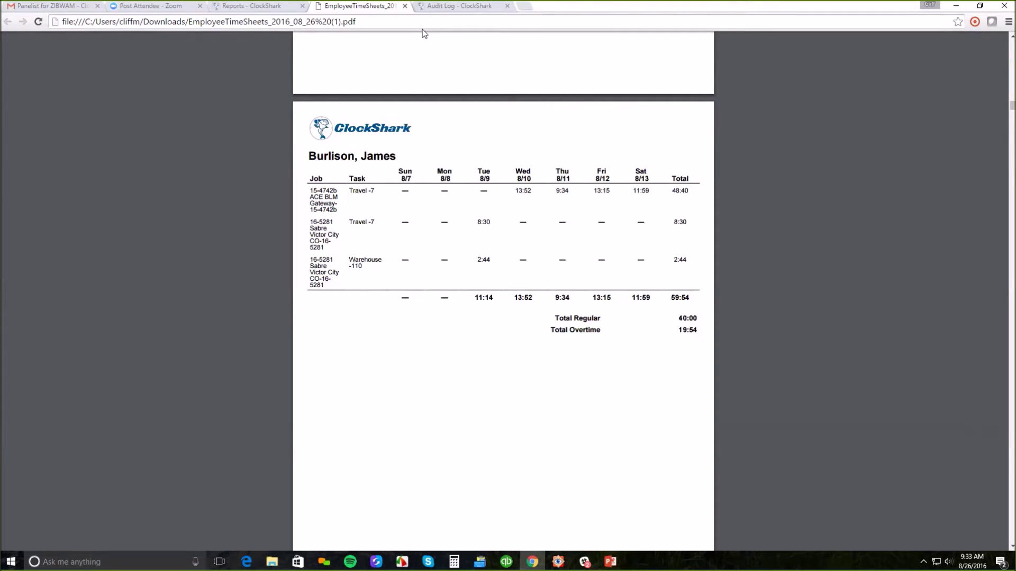
{"action": "left_click", "coordinate": [404, 6]}
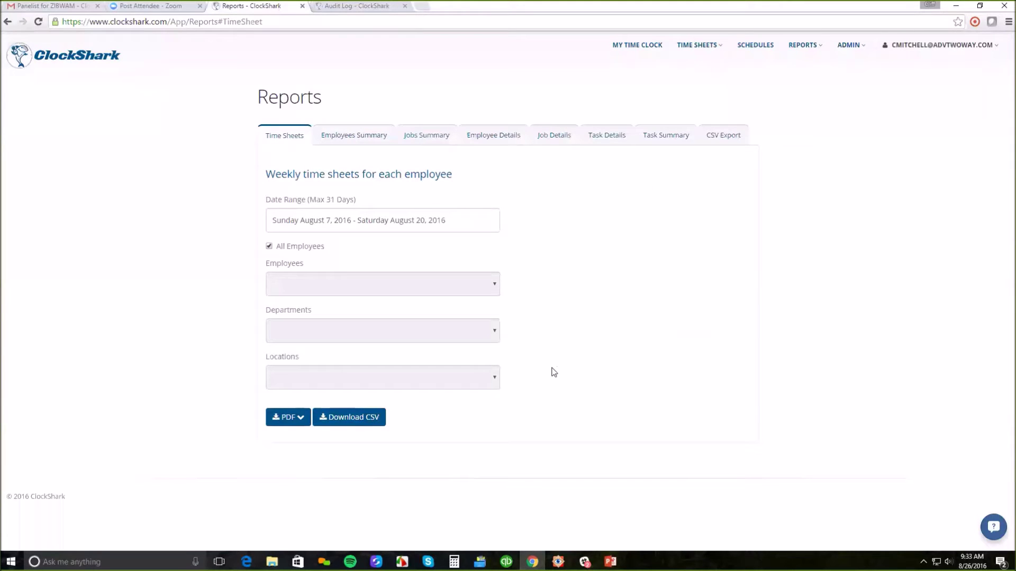
- View the Time Display Format options in Company Settings, keeping Hours and Minutes
{"action": "mouse_move", "coordinate": [850, 46]}
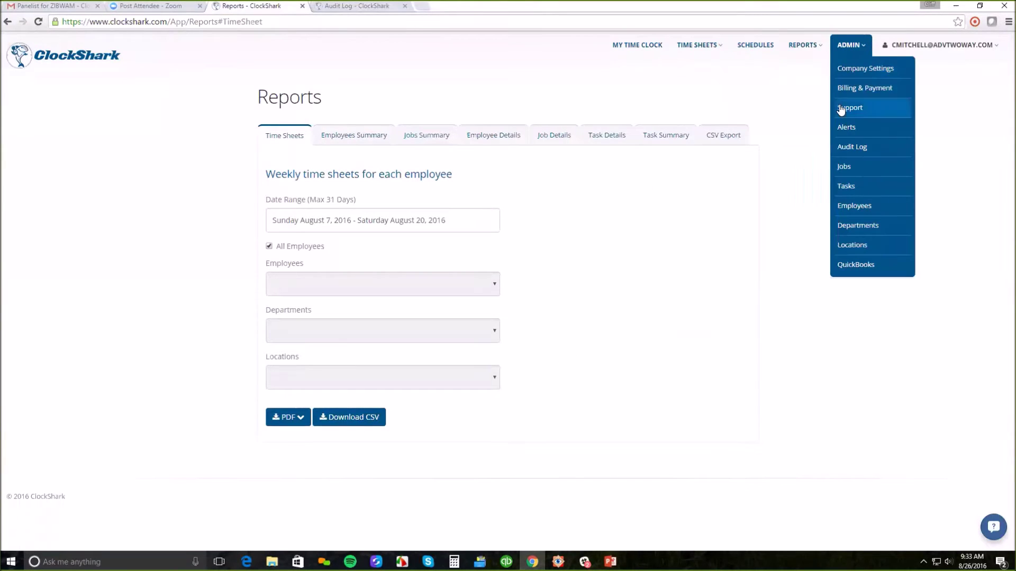
{"action": "left_click", "coordinate": [849, 70]}
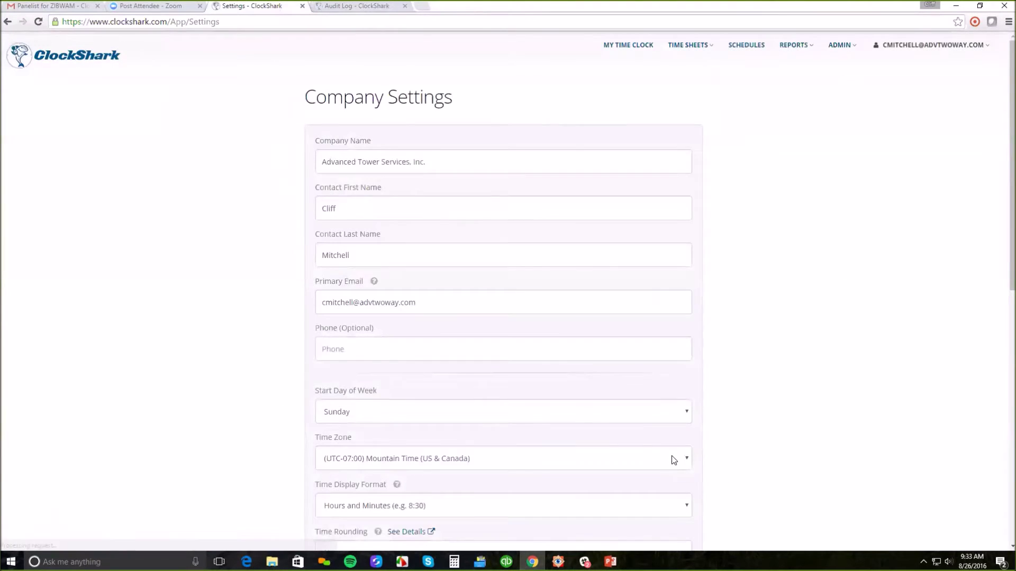
{"action": "scroll", "coordinate": [672, 459], "scroll_direction": "down", "scroll_amount": 4}
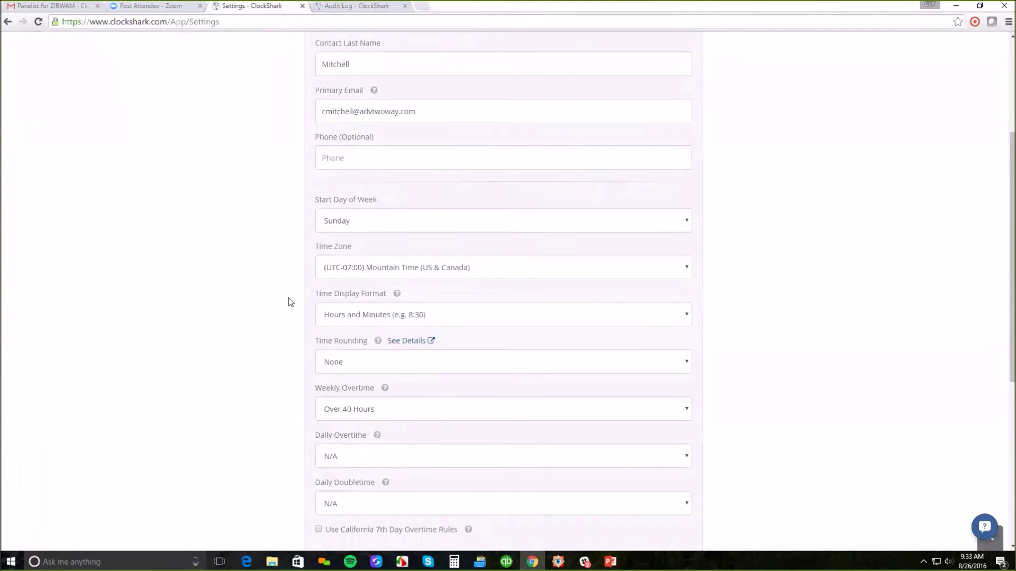
{"action": "left_click_drag", "start_coordinate": [313, 293], "coordinate": [387, 294]}
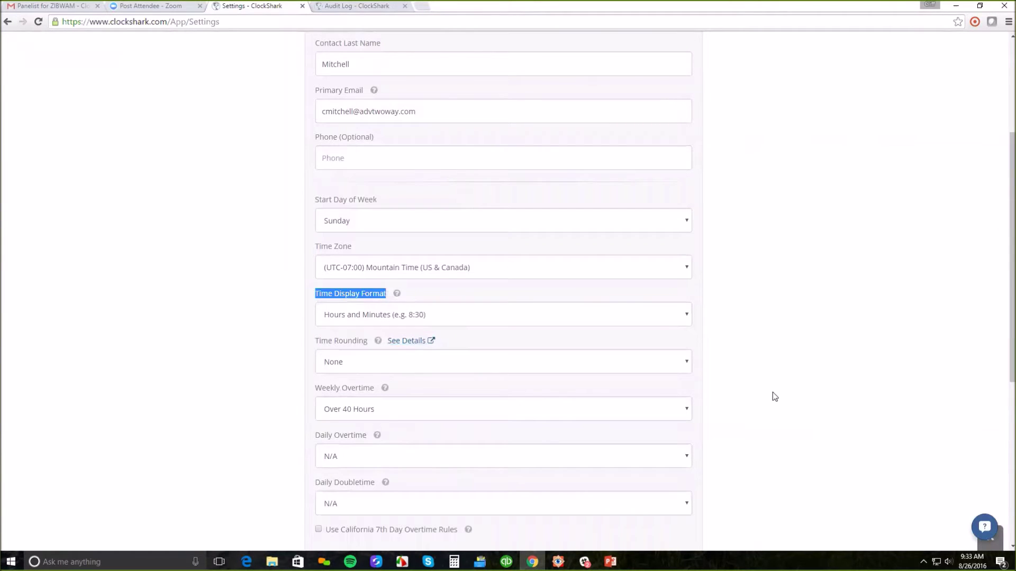
{"action": "left_click", "coordinate": [755, 410]}
{"action": "left_click", "coordinate": [332, 316]}
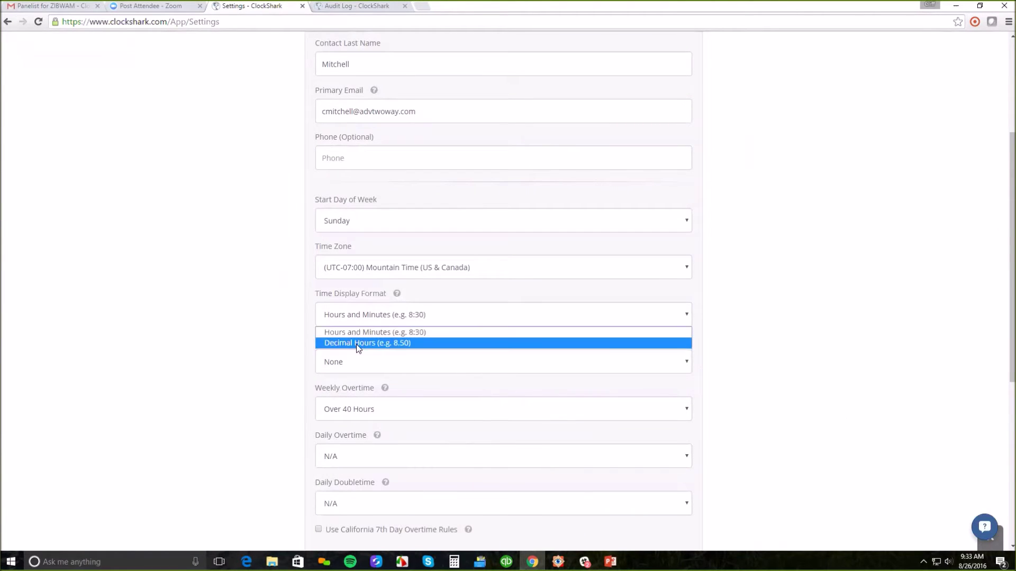
{"action": "left_click", "coordinate": [354, 333]}
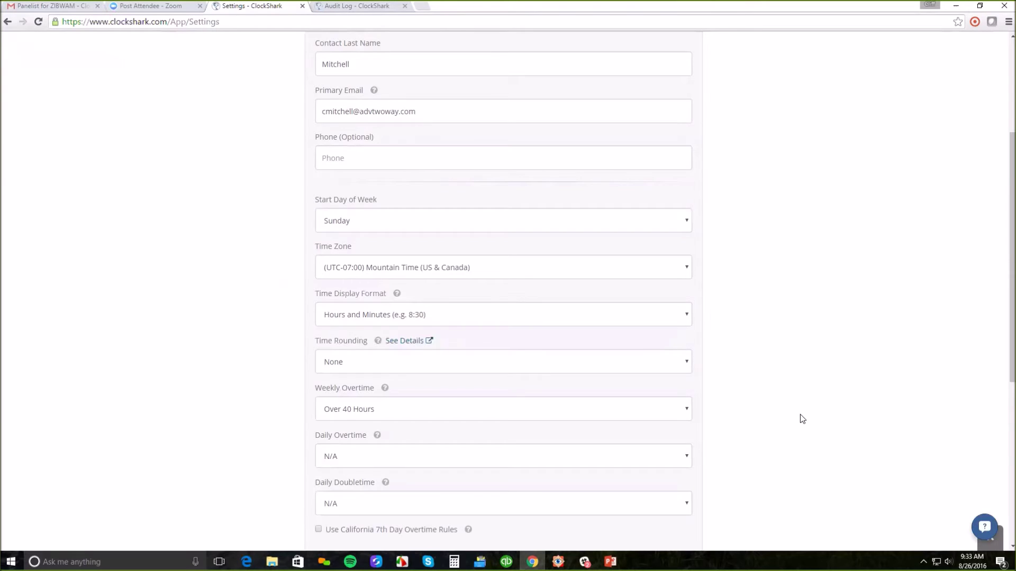
{"action": "scroll", "coordinate": [797, 420], "scroll_direction": "up", "scroll_amount": 4}
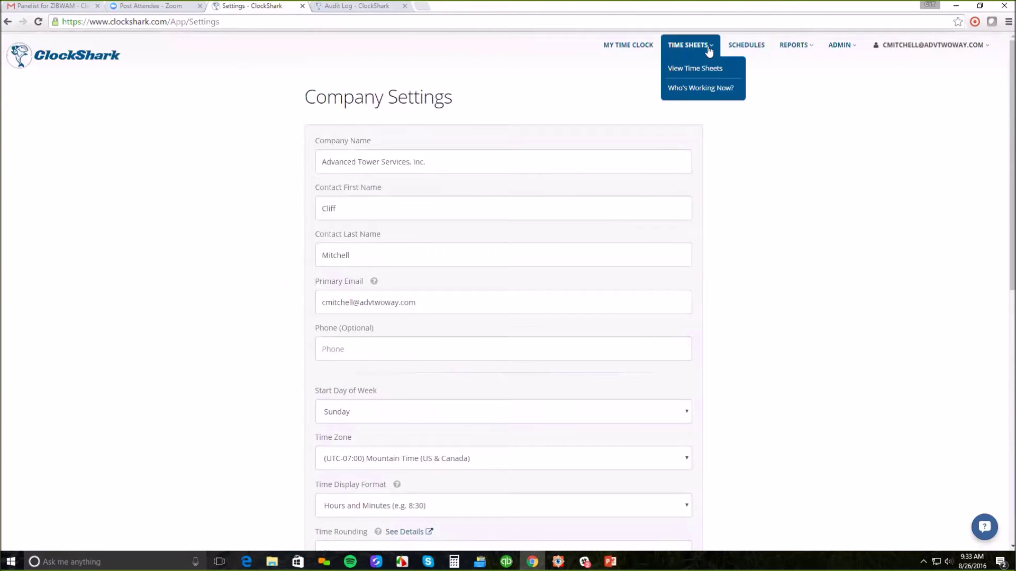
- Open the Job Details report and limit it to job 15-4742b ACE BLM Gateway instead of all jobs
{"action": "mouse_move", "coordinate": [795, 46]}
{"action": "left_click", "coordinate": [800, 149]}
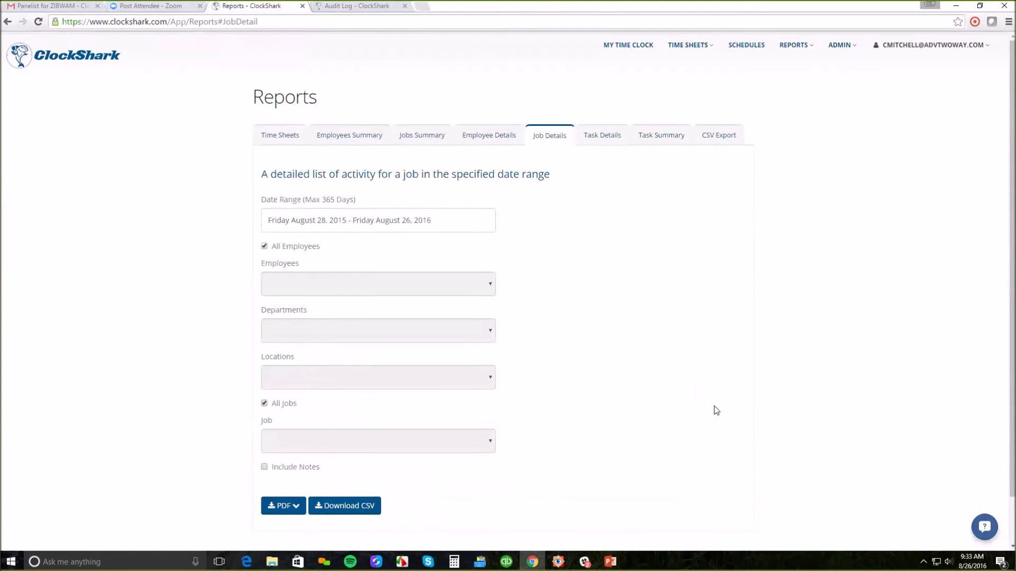
{"action": "scroll", "coordinate": [316, 512], "scroll_direction": "down", "scroll_amount": 2}
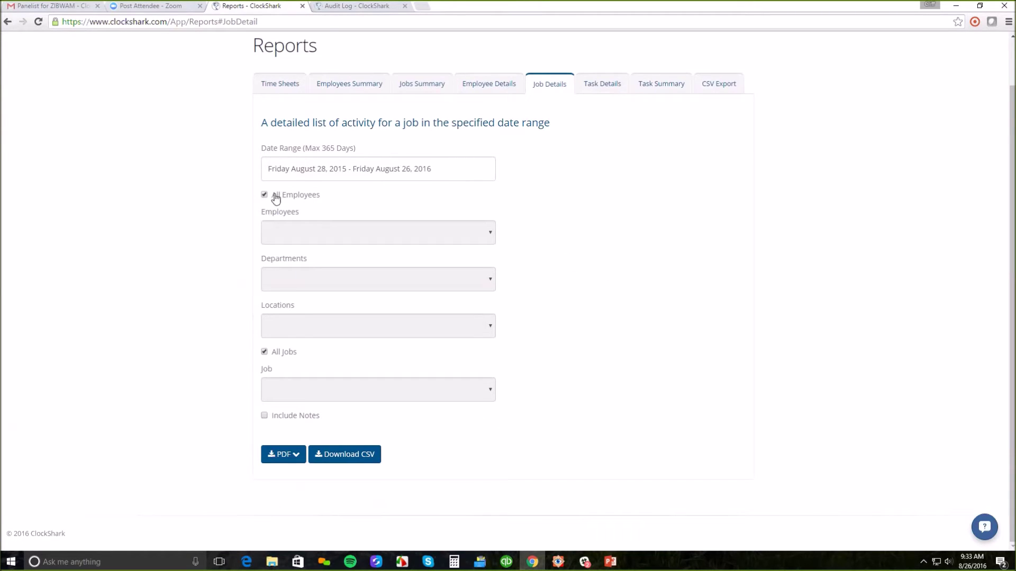
{"action": "left_click", "coordinate": [264, 352]}
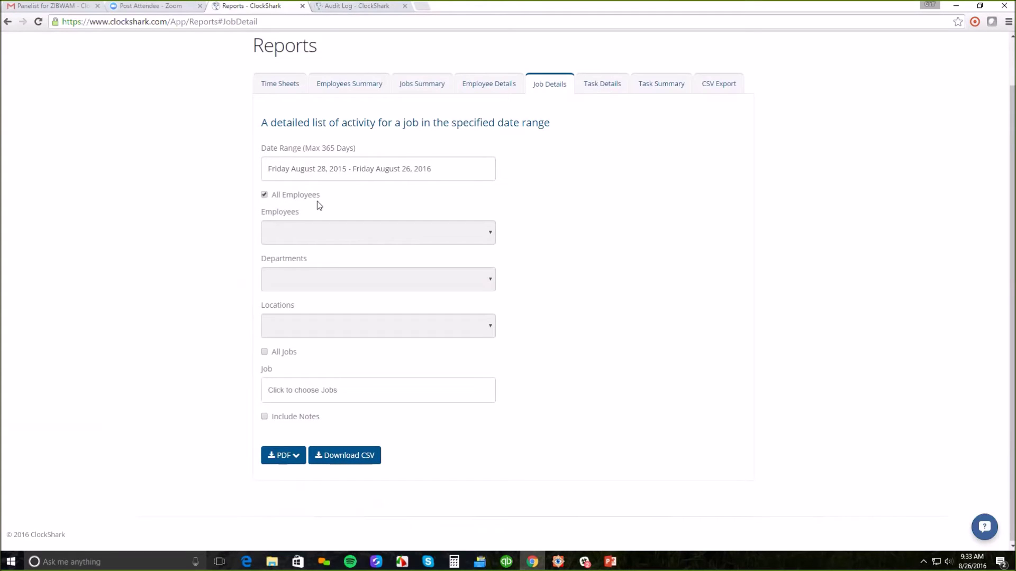
{"action": "left_click", "coordinate": [314, 393]}
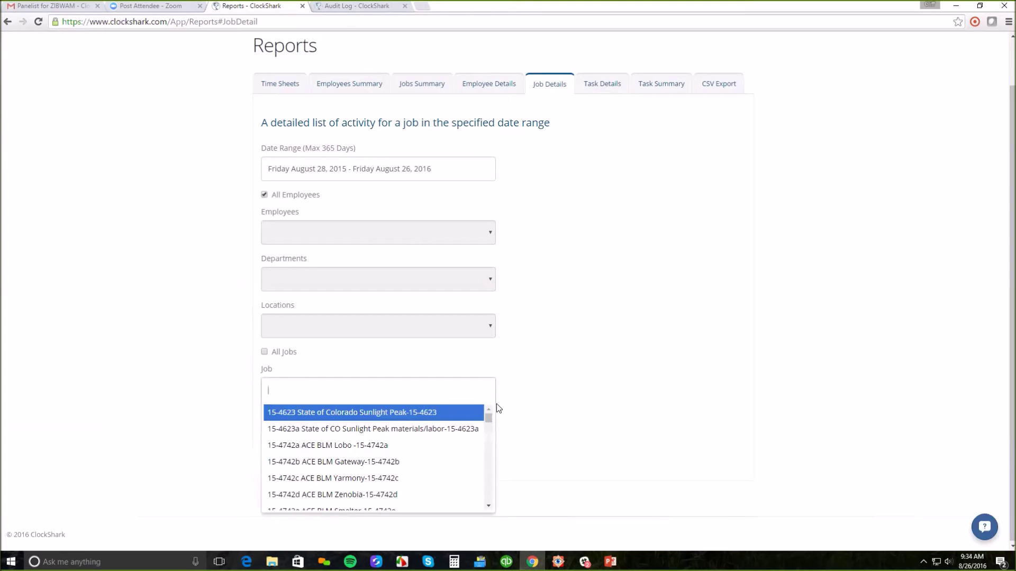
{"action": "type", "text": "15-47"}
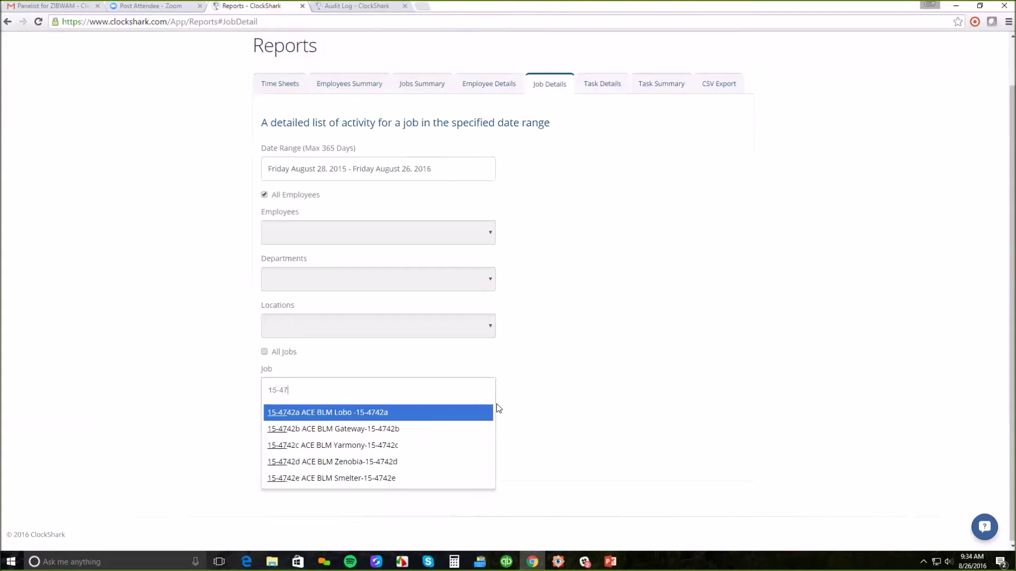
{"action": "type", "text": "42b"}
{"action": "left_click", "coordinate": [351, 416]}
- Try to download and view the job's portrait PDF for August 28, 2015 to August 26, 2016, and close the loading page
{"action": "left_click", "coordinate": [301, 456]}
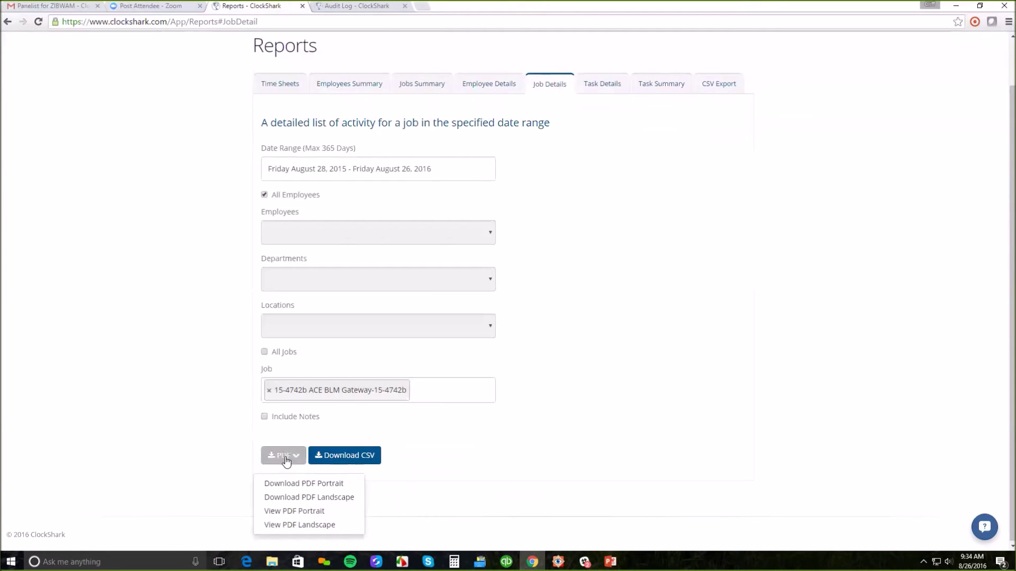
{"action": "left_click", "coordinate": [294, 484]}
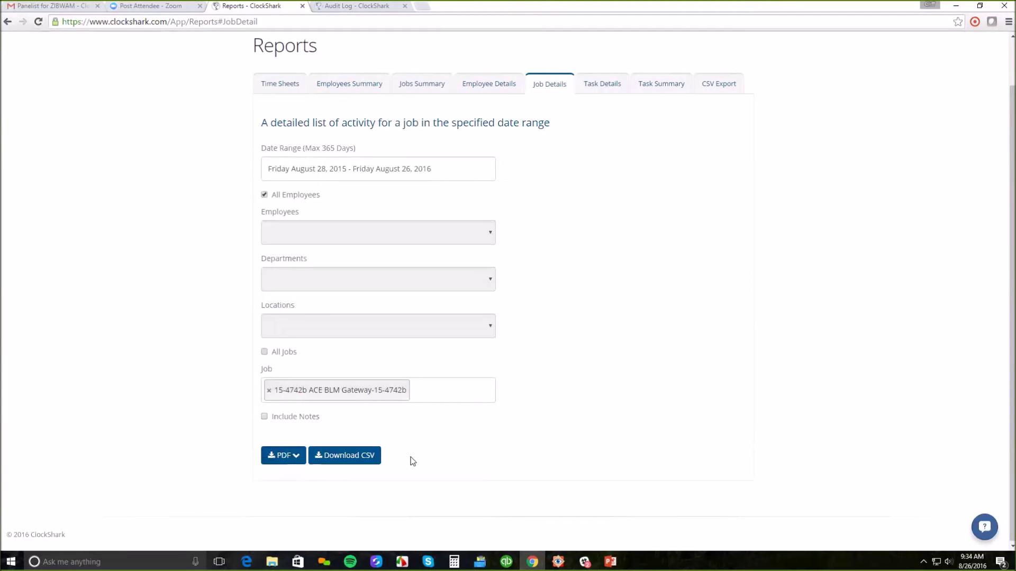
{"action": "left_click", "coordinate": [284, 459]}
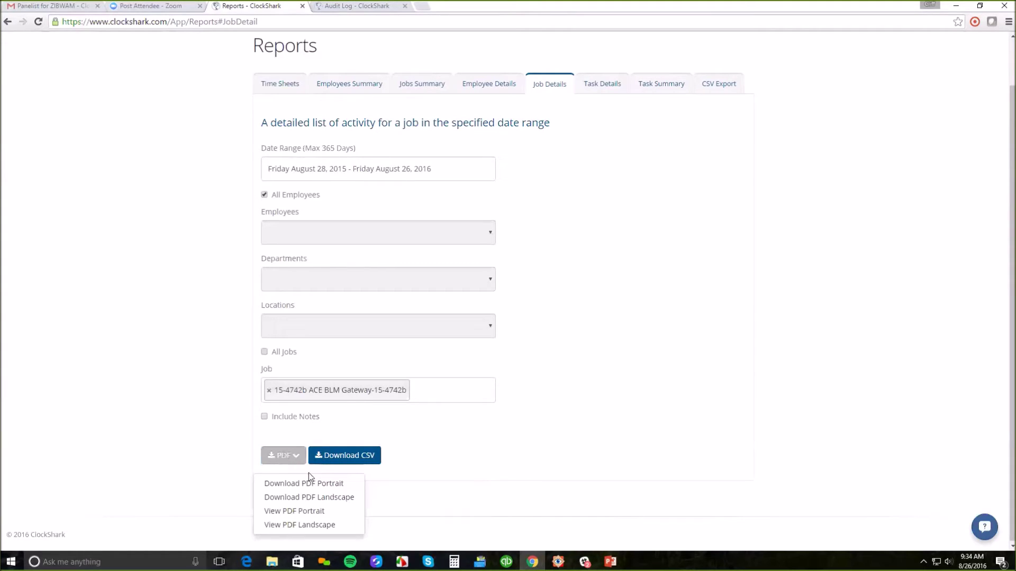
{"action": "left_click", "coordinate": [306, 513]}
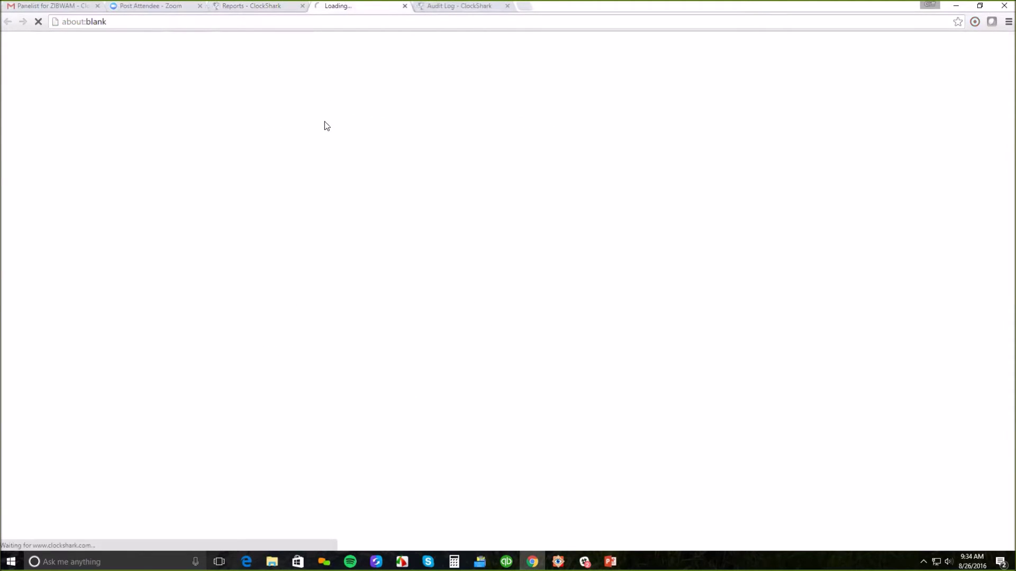
{"action": "left_click", "coordinate": [277, 8]}
{"action": "left_click", "coordinate": [377, 8]}
{"action": "left_click", "coordinate": [405, 6]}
- Set the Job Details date range to the last 30 days and view the report as a portrait PDF
{"action": "left_click", "coordinate": [353, 179]}
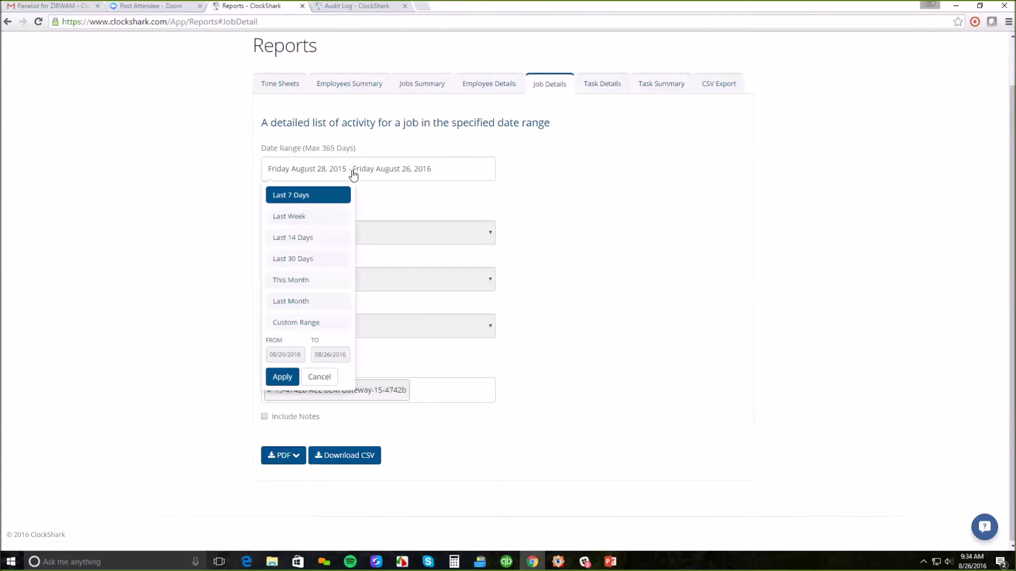
{"action": "left_click", "coordinate": [288, 258]}
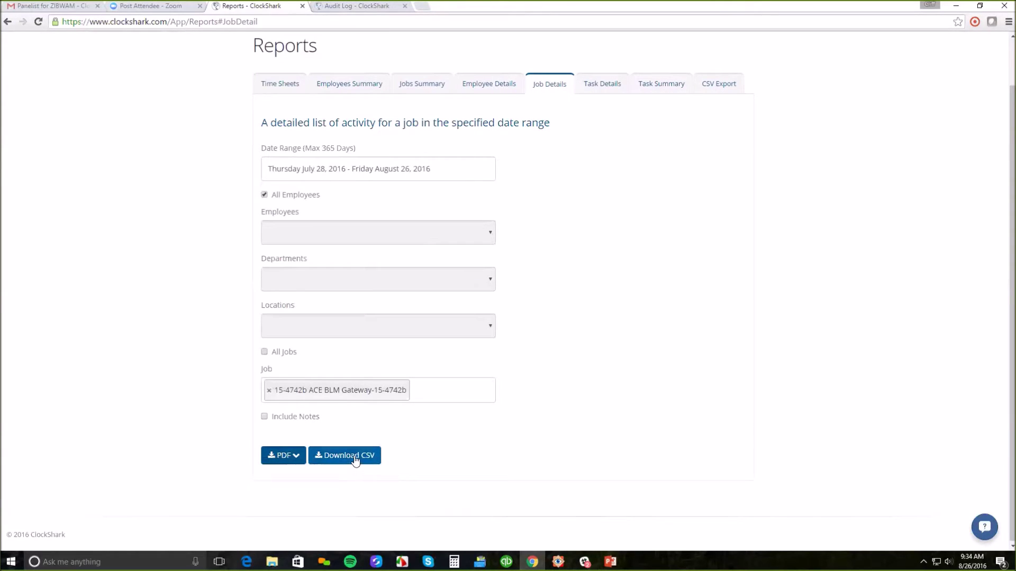
{"action": "left_click", "coordinate": [297, 458]}
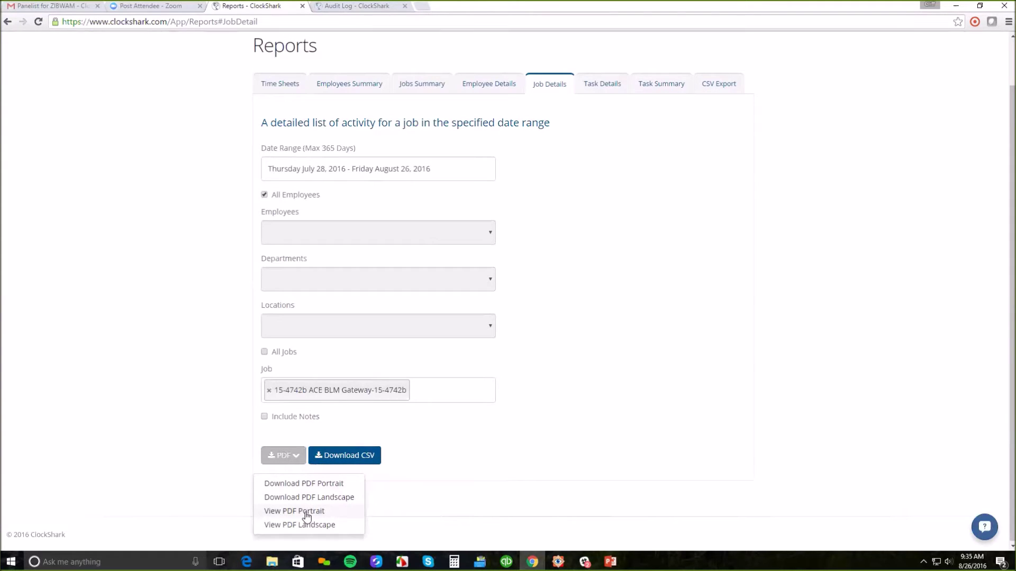
{"action": "left_click", "coordinate": [306, 512]}
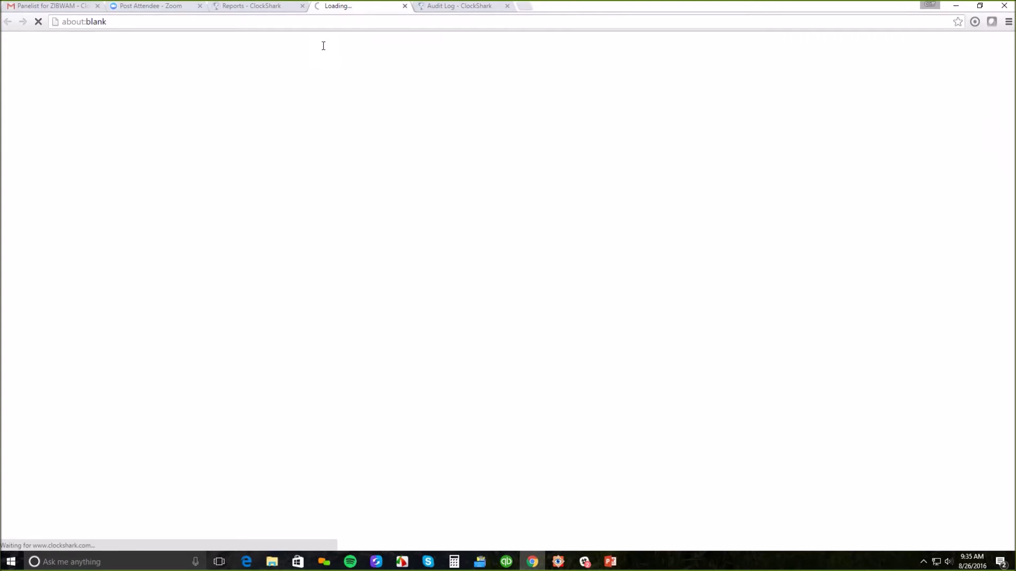
{"action": "left_click", "coordinate": [272, 7]}
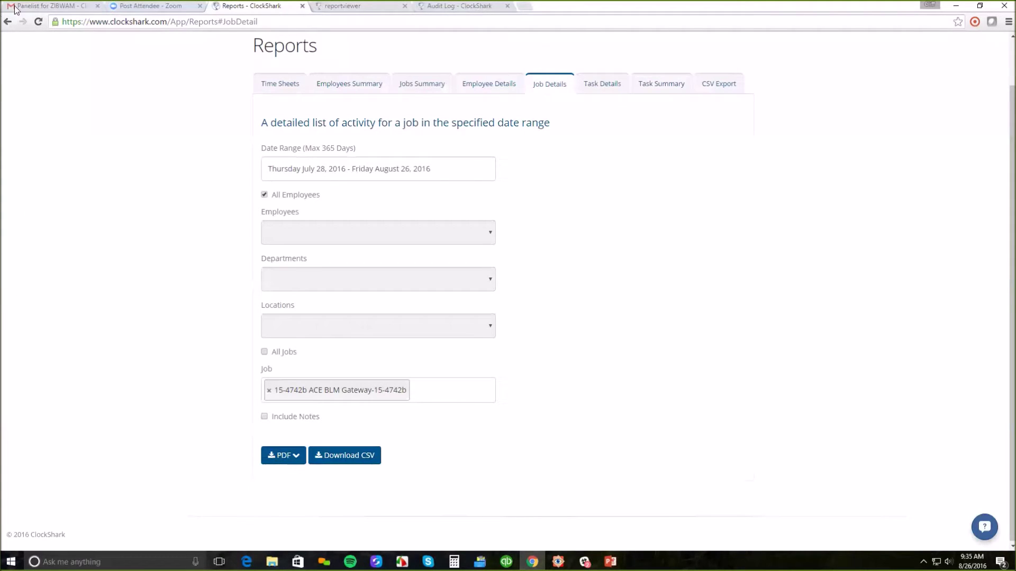
{"action": "left_click", "coordinate": [283, 457]}
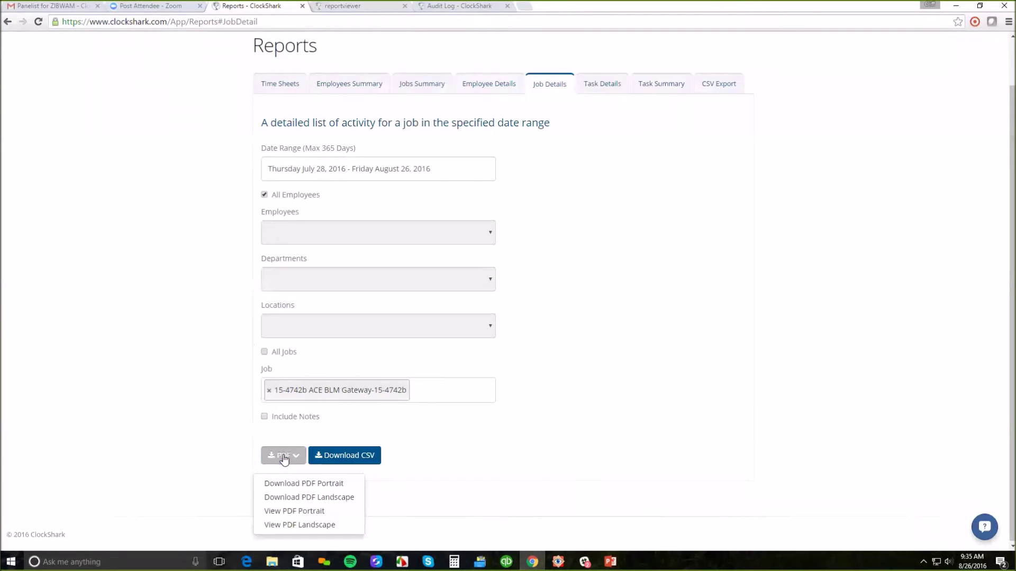
{"action": "left_click", "coordinate": [298, 514]}
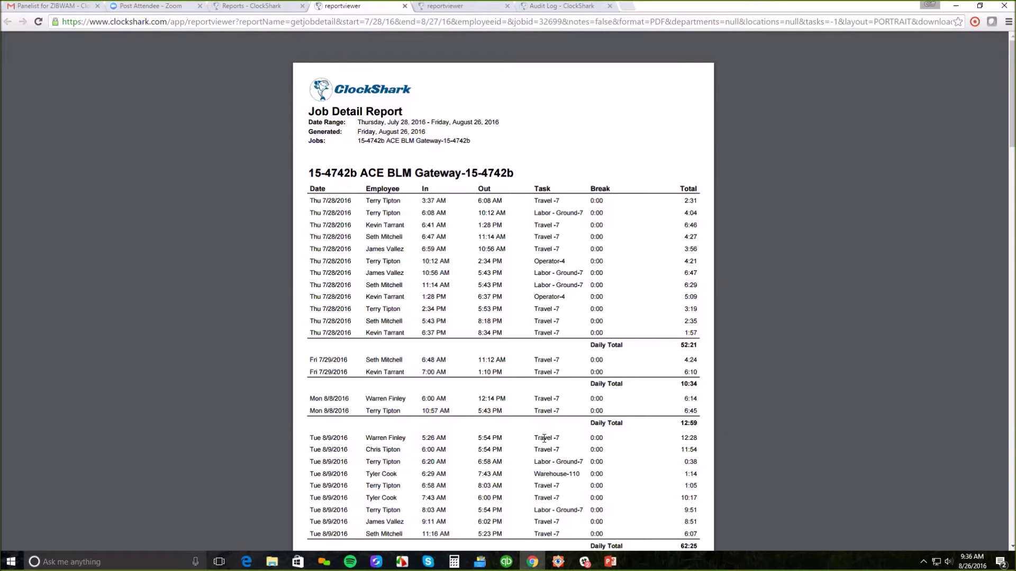
- Examine the Job Detail Report's daily entries and its employee and task totals through the last page, and close it
{"action": "left_click_drag", "start_coordinate": [311, 172], "coordinate": [384, 218]}
{"action": "left_click", "coordinate": [384, 219]}
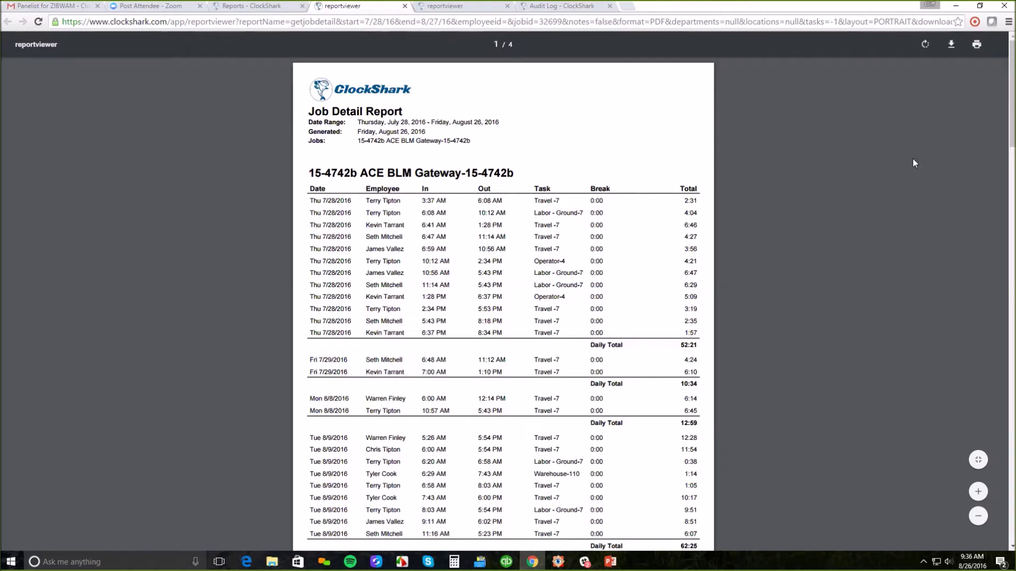
{"action": "scroll", "coordinate": [1002, 154], "scroll_direction": "down", "scroll_amount": 20}
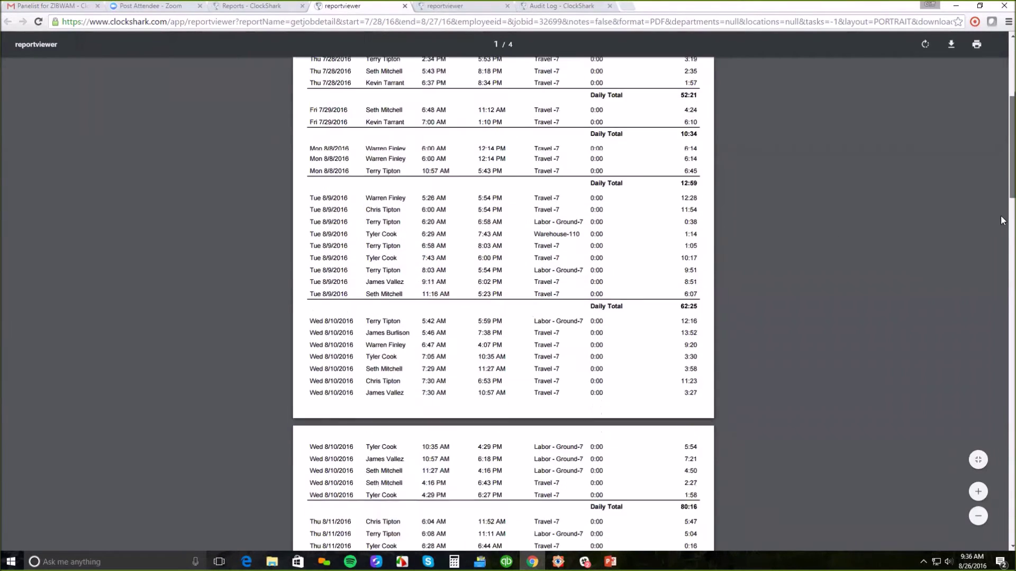
{"action": "scroll", "coordinate": [1002, 477], "scroll_direction": "down", "scroll_amount": 15}
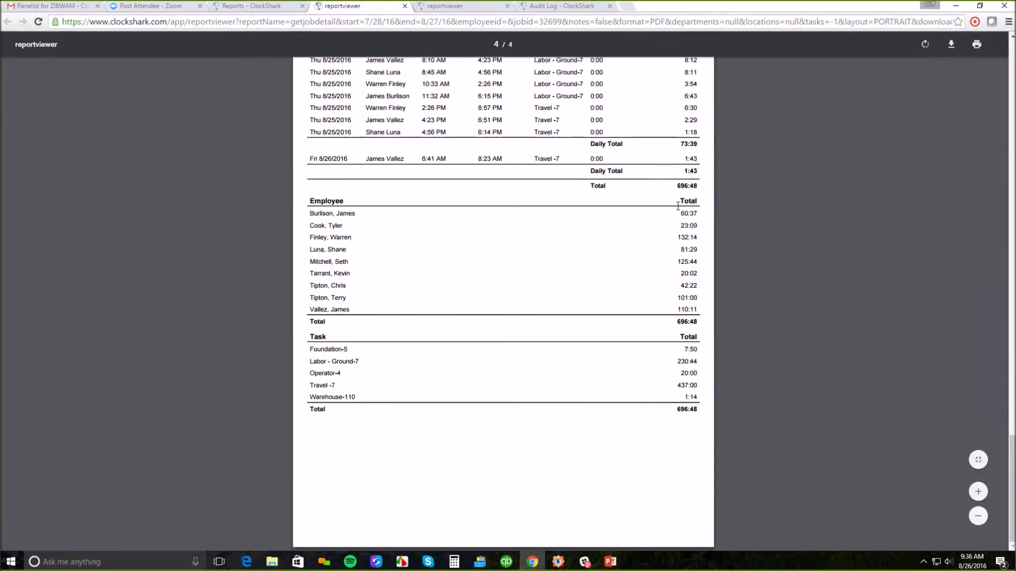
{"action": "left_click_drag", "start_coordinate": [680, 213], "coordinate": [703, 214]}
{"action": "left_click", "coordinate": [677, 481]}
{"action": "left_click_drag", "start_coordinate": [677, 359], "coordinate": [699, 362]}
{"action": "left_click_drag", "start_coordinate": [679, 372], "coordinate": [698, 374]}
{"action": "left_click", "coordinate": [689, 441]}
{"action": "left_click_drag", "start_coordinate": [670, 412], "coordinate": [698, 410]}
{"action": "scroll", "coordinate": [586, 498], "scroll_direction": "up", "scroll_amount": 5}
{"action": "scroll", "coordinate": [564, 448], "scroll_direction": "up", "scroll_amount": 8}
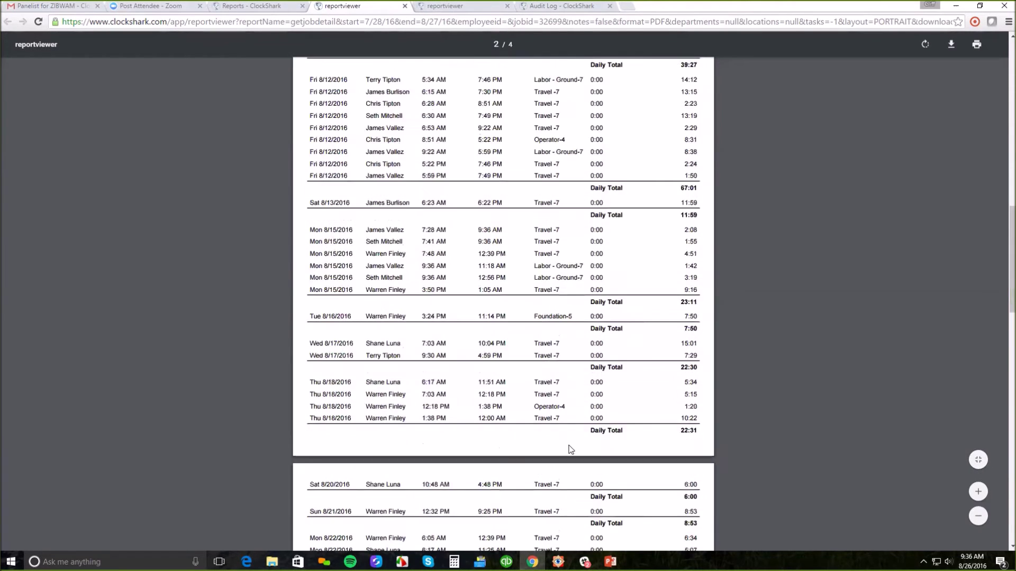
{"action": "scroll", "coordinate": [571, 450], "scroll_direction": "up", "scroll_amount": 8}
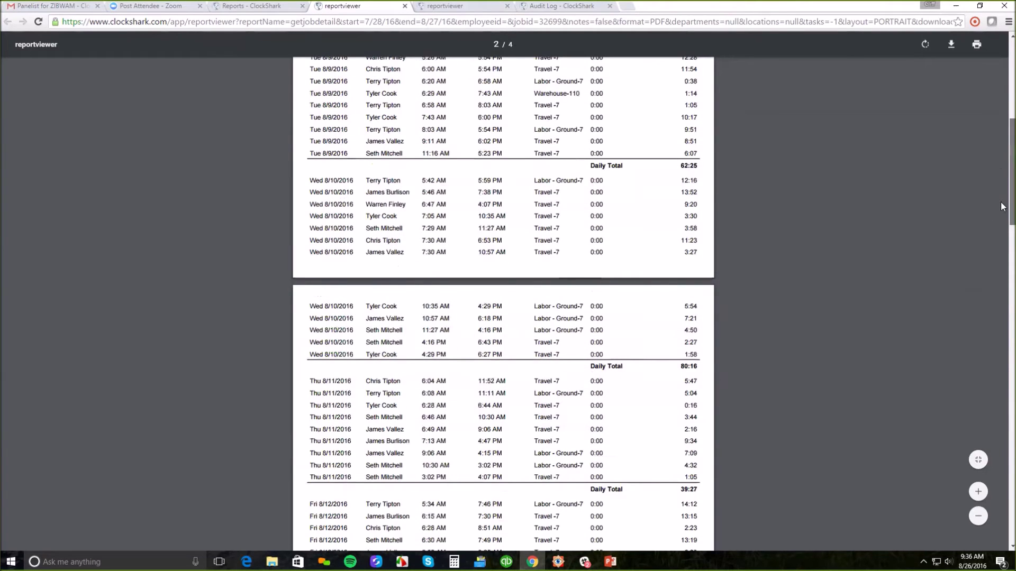
{"action": "scroll", "coordinate": [996, 145], "scroll_direction": "up", "scroll_amount": 10}
{"action": "left_click", "coordinate": [405, 6]}
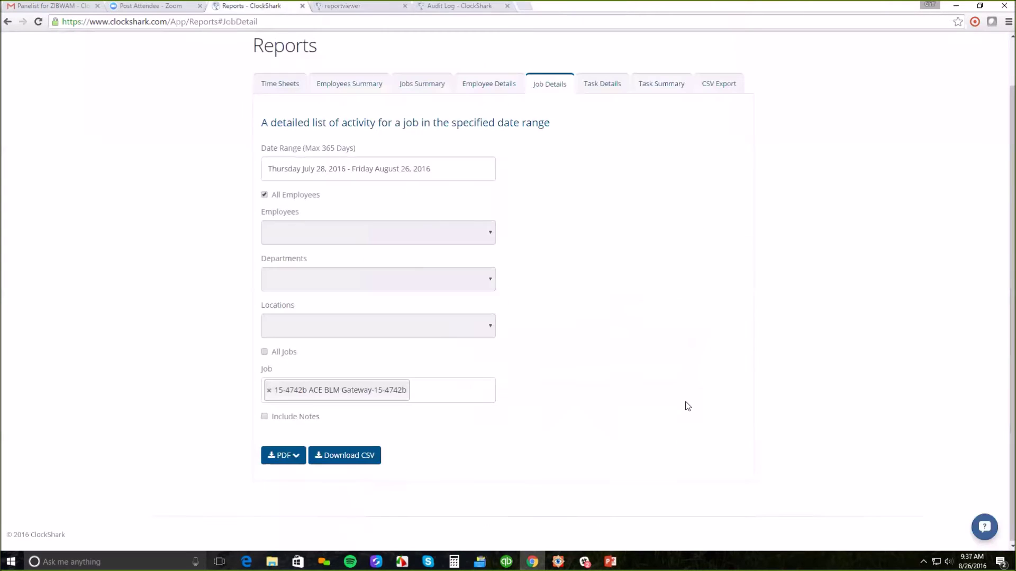
- Open the company settings and examine them down to the weekly overtime choices
{"action": "scroll", "coordinate": [1003, 307], "scroll_direction": "up", "scroll_amount": 1}
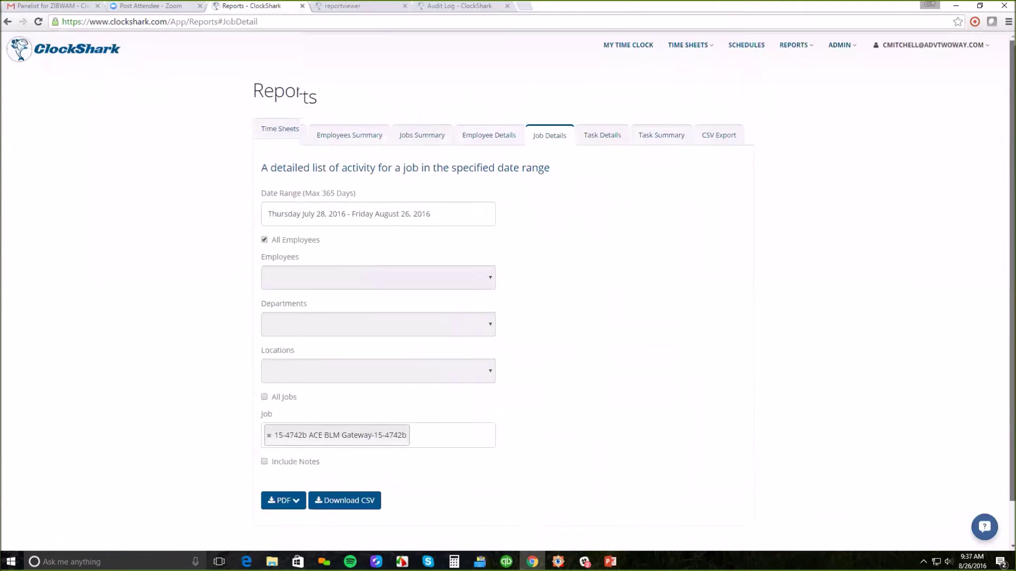
{"action": "left_click", "coordinate": [829, 39]}
{"action": "left_click", "coordinate": [847, 70]}
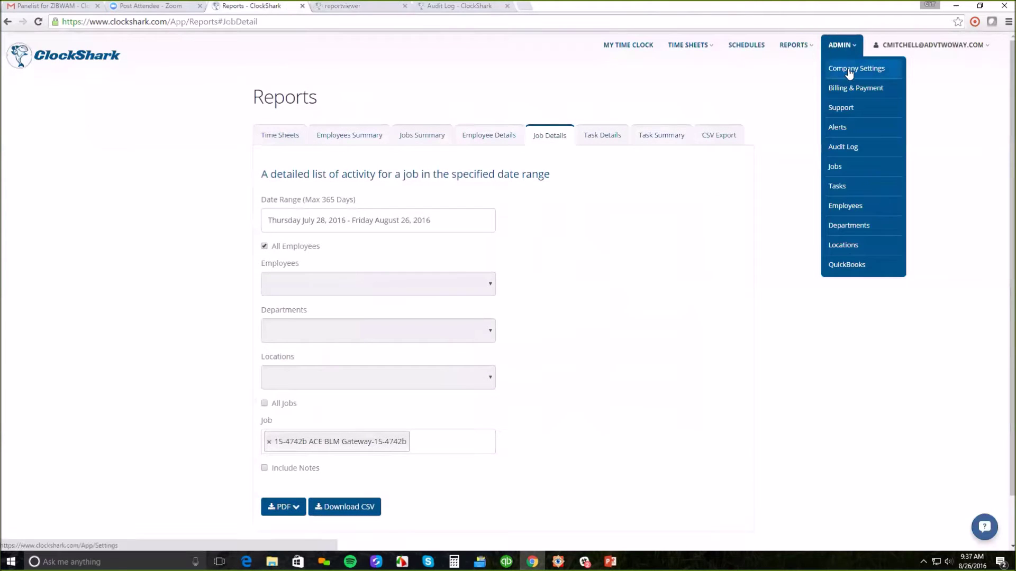
{"action": "scroll", "coordinate": [730, 388], "scroll_direction": "down", "scroll_amount": 6}
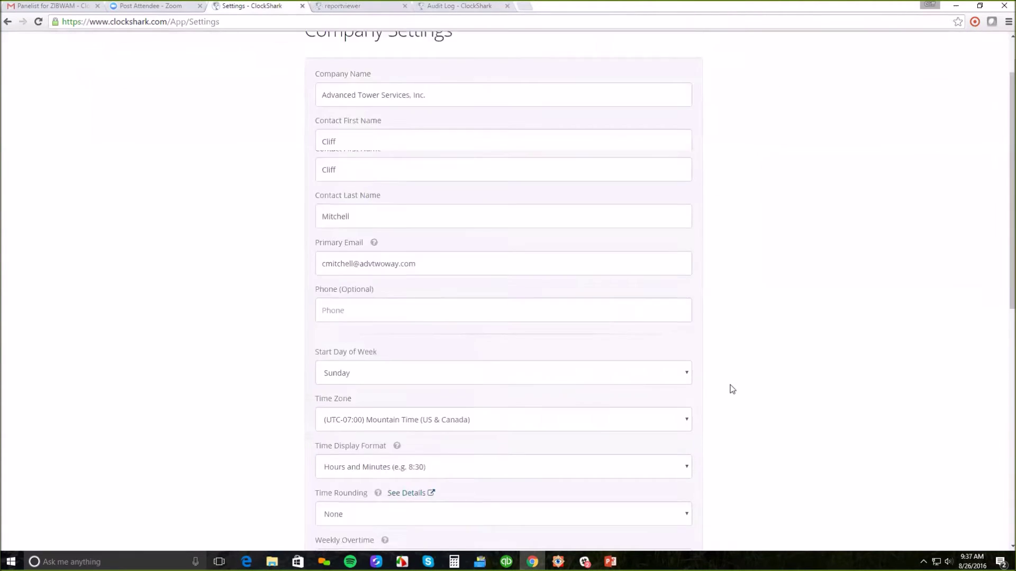
{"action": "scroll", "coordinate": [732, 390], "scroll_direction": "down", "scroll_amount": 2}
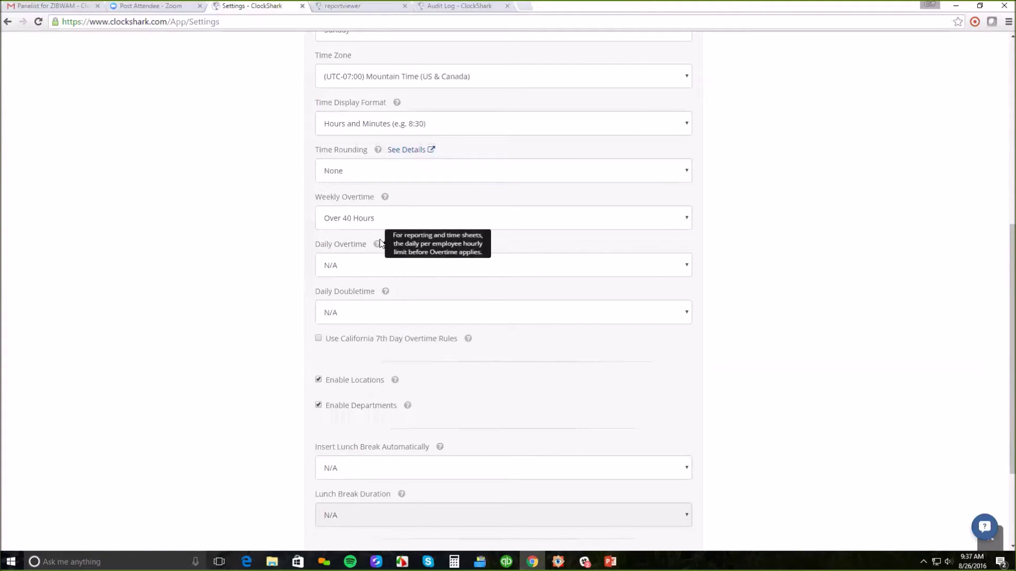
{"action": "left_click", "coordinate": [408, 220]}
{"action": "left_click", "coordinate": [405, 220]}
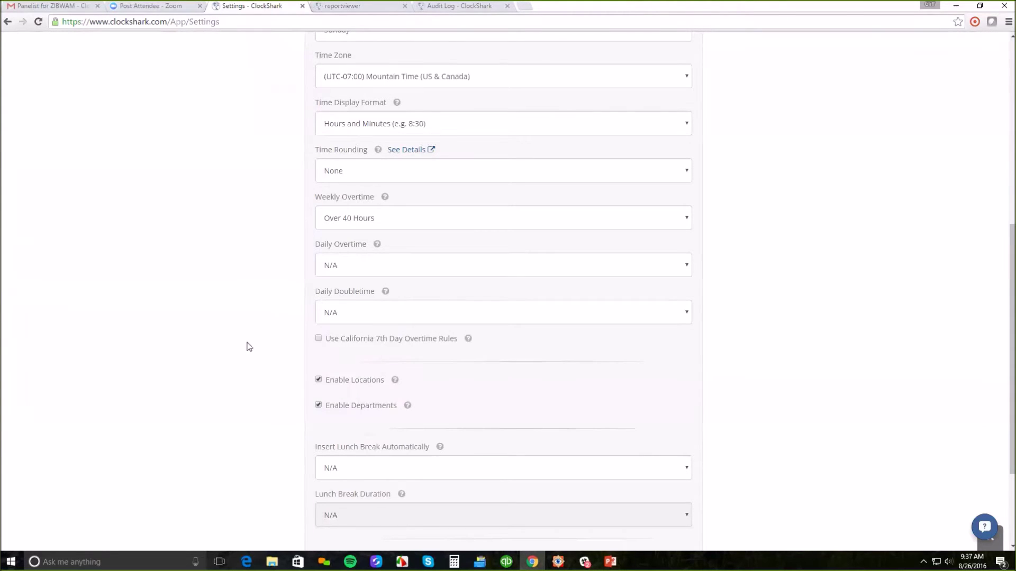
- Turn the California 7th Day Overtime Rules on and off again, and update the company settings
{"action": "left_click", "coordinate": [318, 339]}
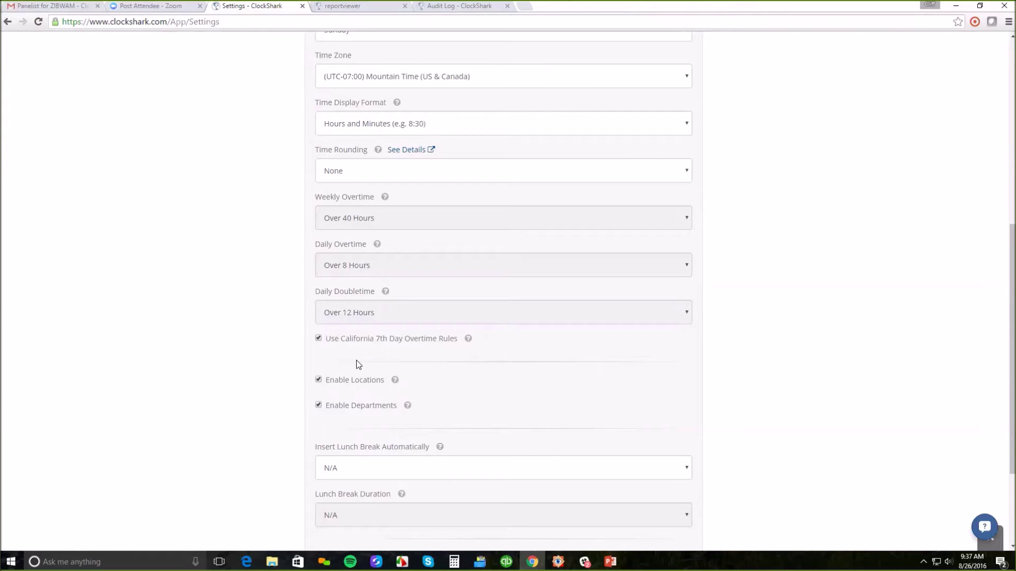
{"action": "left_click", "coordinate": [318, 338]}
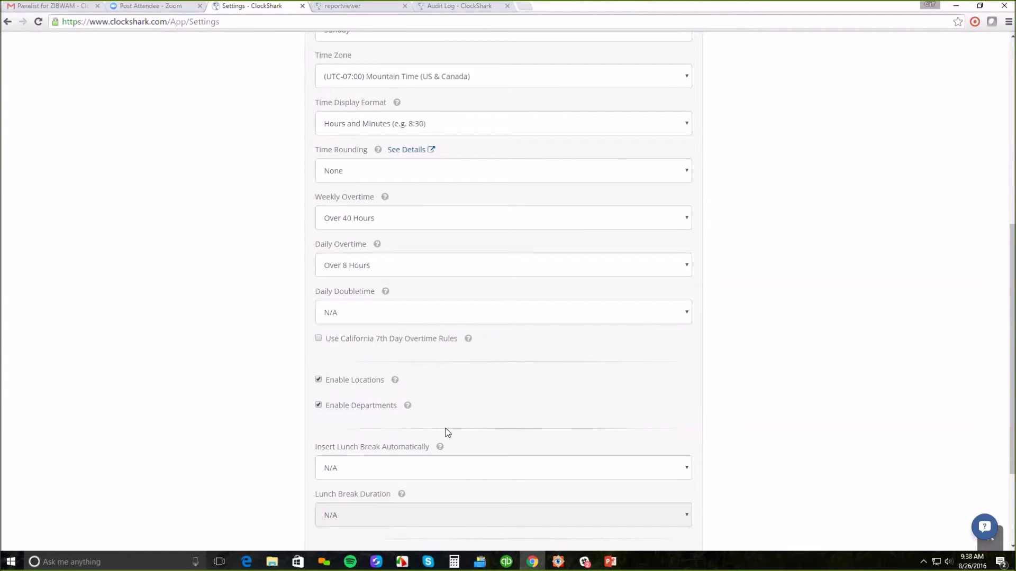
{"action": "scroll", "coordinate": [594, 385], "scroll_direction": "down", "scroll_amount": 1}
{"action": "scroll", "coordinate": [596, 388], "scroll_direction": "down", "scroll_amount": 2}
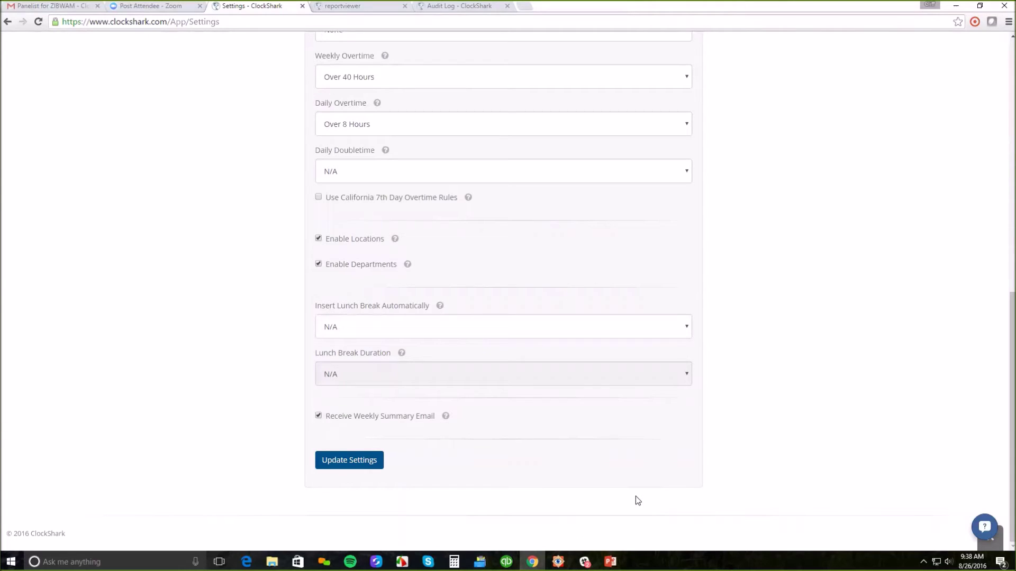
{"action": "left_click", "coordinate": [369, 459]}
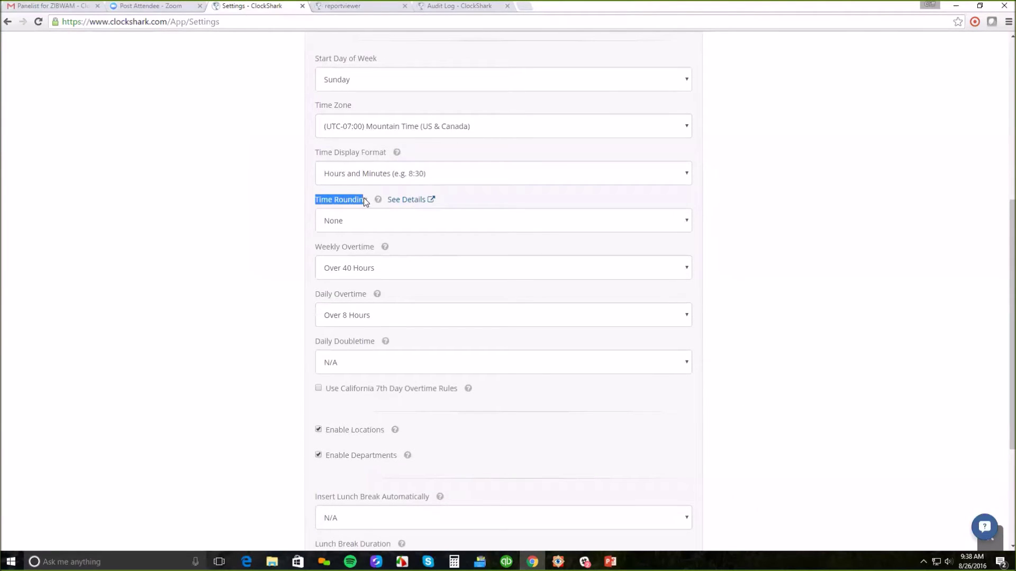
- Look at the available Time Rounding choices and leave the setting at None
{"action": "left_click", "coordinate": [784, 312]}
{"action": "left_click", "coordinate": [428, 221]}
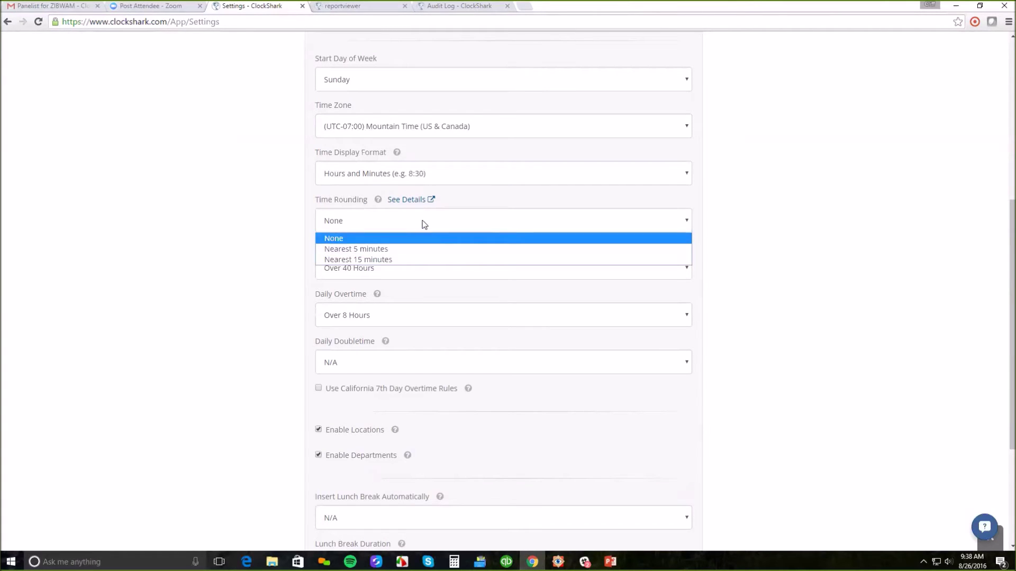
{"action": "left_click", "coordinate": [424, 224]}
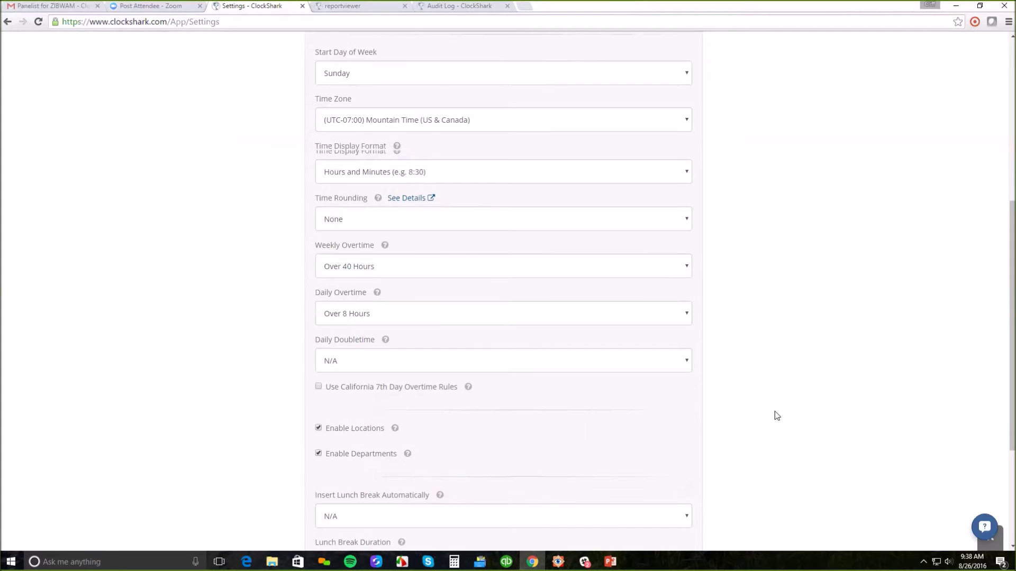
- Set the lunch break to be inserted automatically when the day exceeds 4 hours, with a 1 hour break duration
{"action": "scroll", "coordinate": [775, 411], "scroll_direction": "down", "scroll_amount": 3}
{"action": "left_click", "coordinate": [420, 329]}
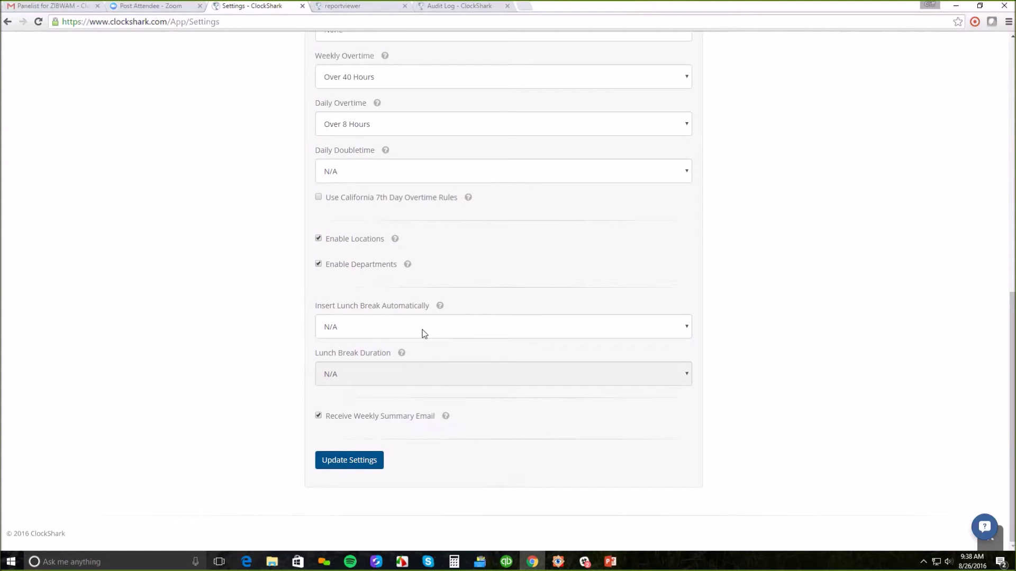
{"action": "left_click", "coordinate": [422, 329]}
{"action": "left_click", "coordinate": [419, 353]}
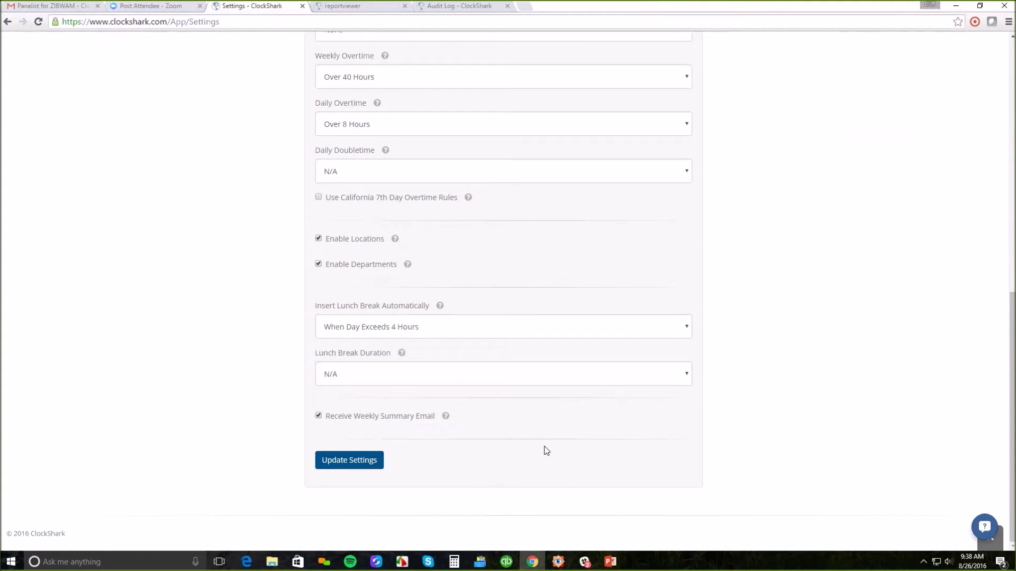
{"action": "left_click", "coordinate": [414, 371]}
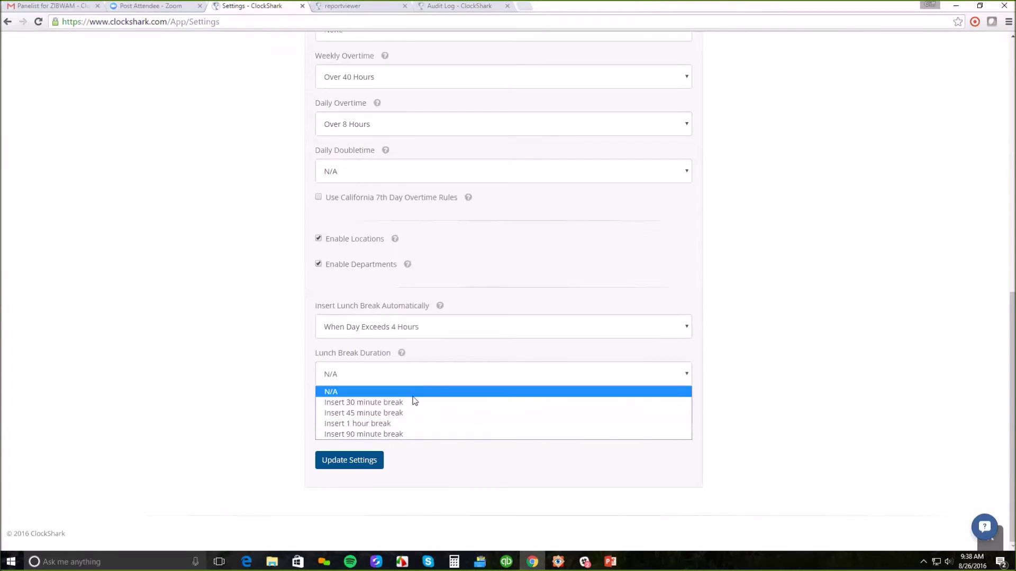
{"action": "left_click", "coordinate": [411, 423]}
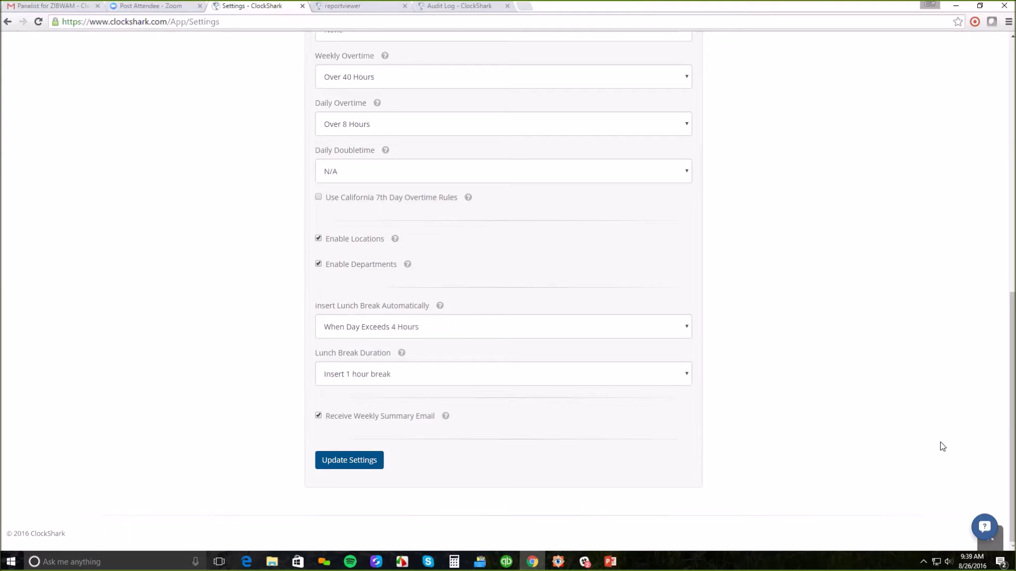
- Open the company's job list and review the jobs with their budgeted and worked hours
{"action": "left_click_drag", "start_coordinate": [1011, 452], "coordinate": [1011, 159]}
{"action": "left_click", "coordinate": [849, 51]}
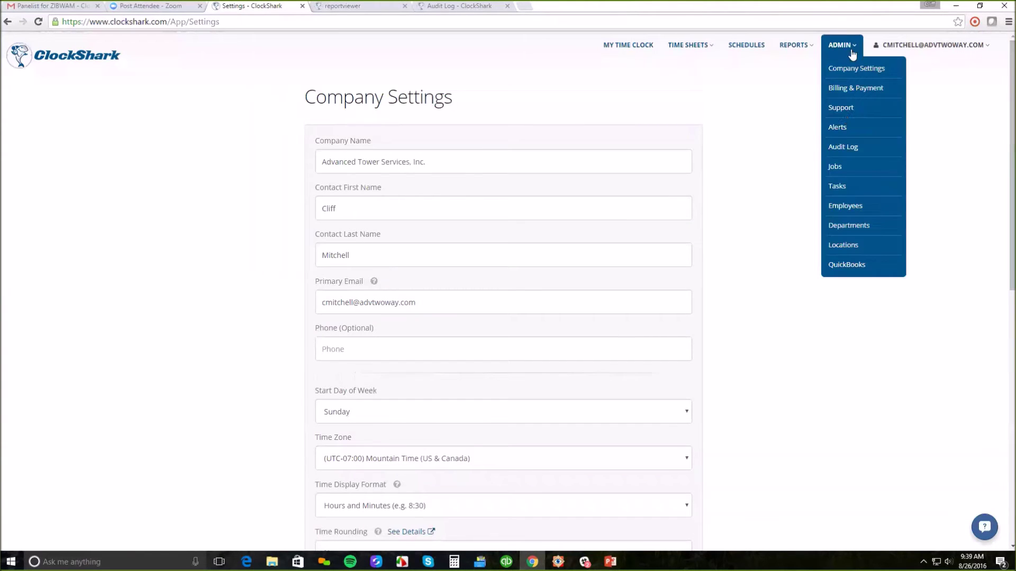
{"action": "left_click", "coordinate": [852, 169]}
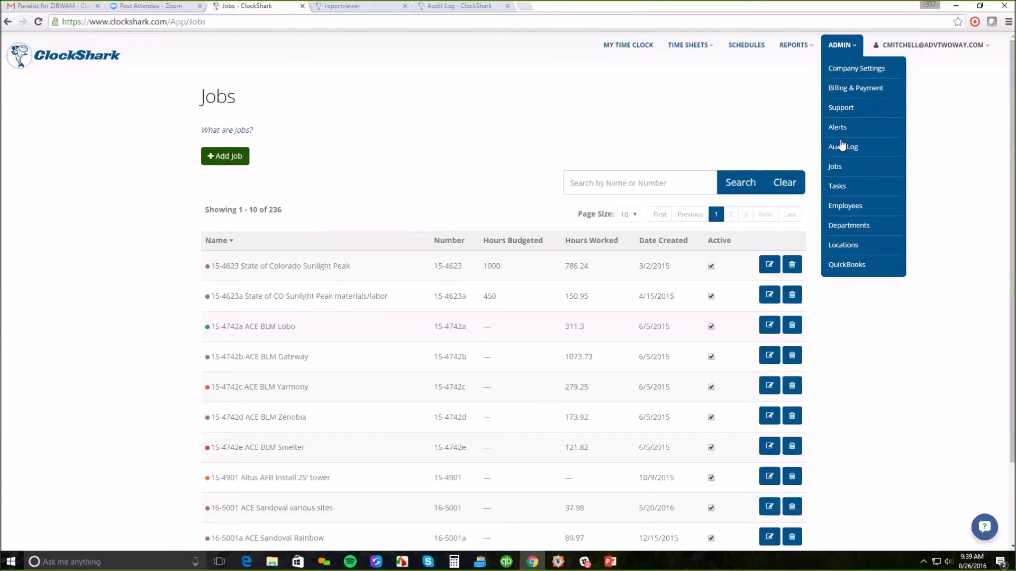
{"action": "scroll", "coordinate": [1003, 288], "scroll_direction": "down", "scroll_amount": 1}
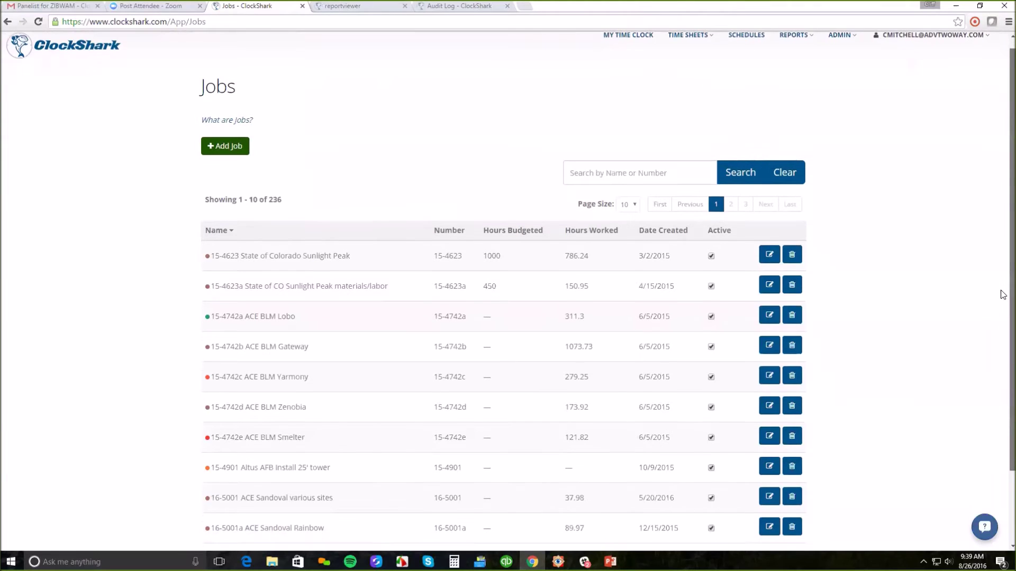
{"action": "scroll", "coordinate": [1003, 296], "scroll_direction": "up", "scroll_amount": 1}
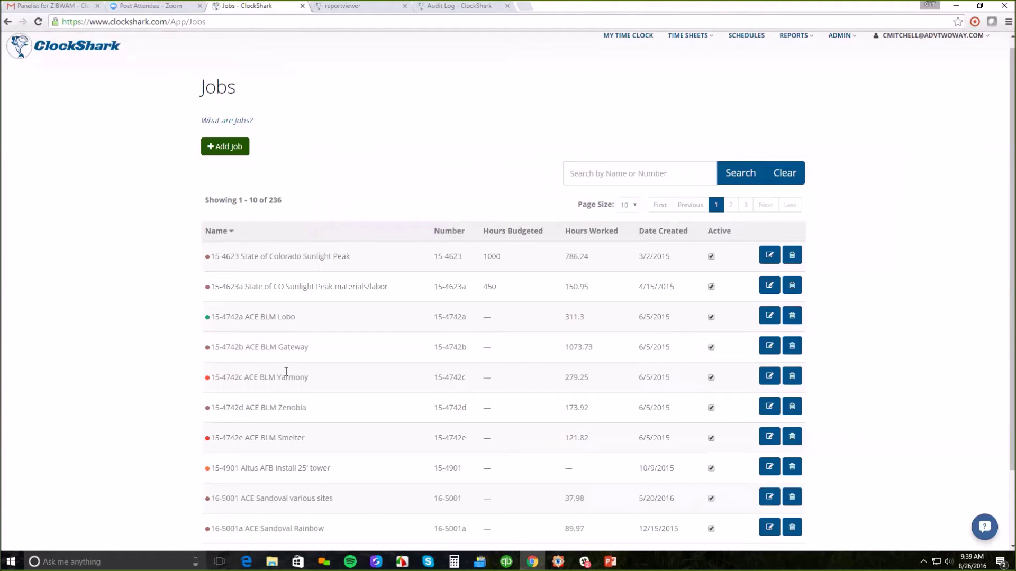
{"action": "scroll", "coordinate": [286, 372], "scroll_direction": "down", "scroll_amount": 1}
- Open job 15-4623 State of Colorado Sunlight Peak for editing and examine its name, job number and description
{"action": "left_click", "coordinate": [769, 192]}
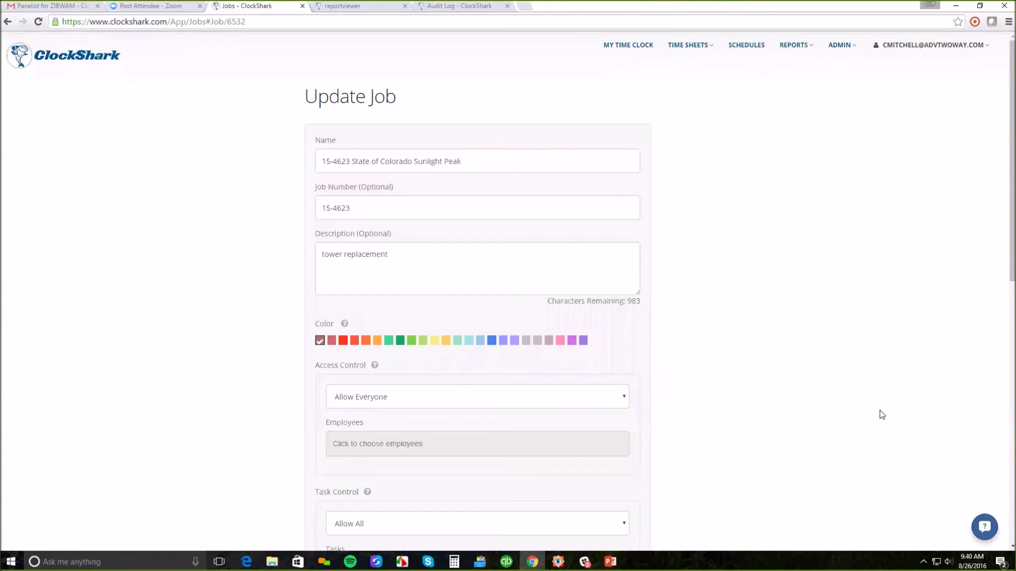
{"action": "scroll", "coordinate": [883, 412], "scroll_direction": "down", "scroll_amount": 3}
{"action": "scroll", "coordinate": [880, 415], "scroll_direction": "up", "scroll_amount": 3}
{"action": "left_click", "coordinate": [514, 159]}
{"action": "triple_click", "coordinate": [386, 208]}
{"action": "left_click", "coordinate": [730, 297]}
{"action": "left_click_drag", "start_coordinate": [419, 250], "coordinate": [320, 255]}
{"action": "left_click", "coordinate": [434, 290]}
{"action": "scroll", "coordinate": [750, 434], "scroll_direction": "down", "scroll_amount": 1}
{"action": "left_click_drag", "start_coordinate": [407, 190], "coordinate": [303, 182]}
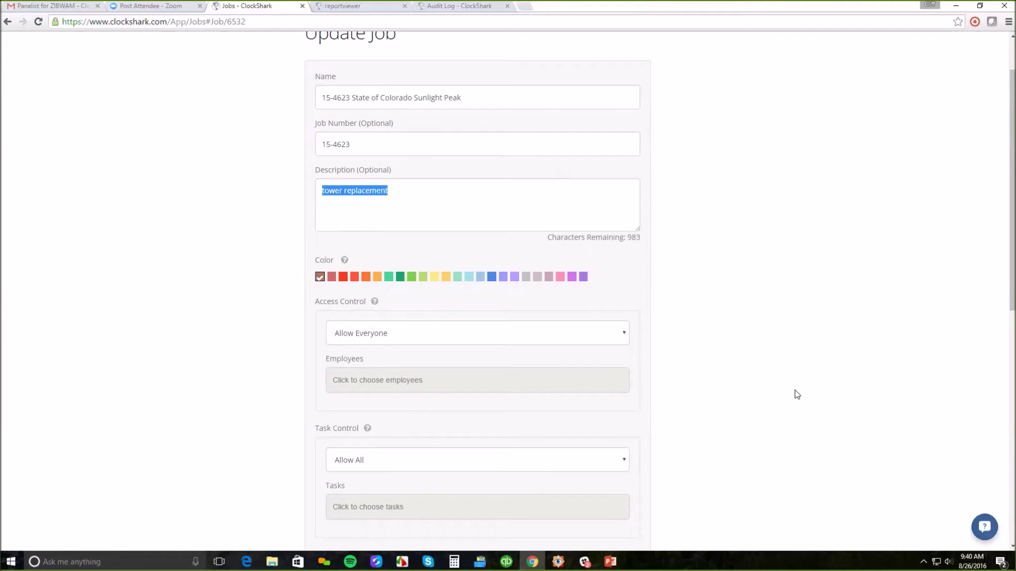
- Set the job's Access Control to Allow Only and choose the first three employees wanted on the job
{"action": "scroll", "coordinate": [797, 390], "scroll_direction": "down", "scroll_amount": 4}
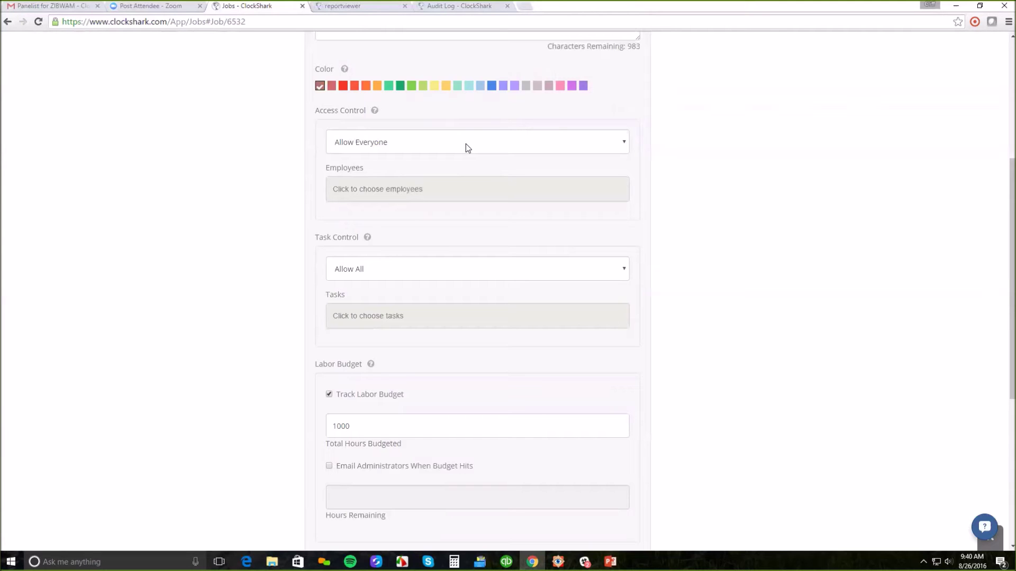
{"action": "left_click", "coordinate": [431, 145]}
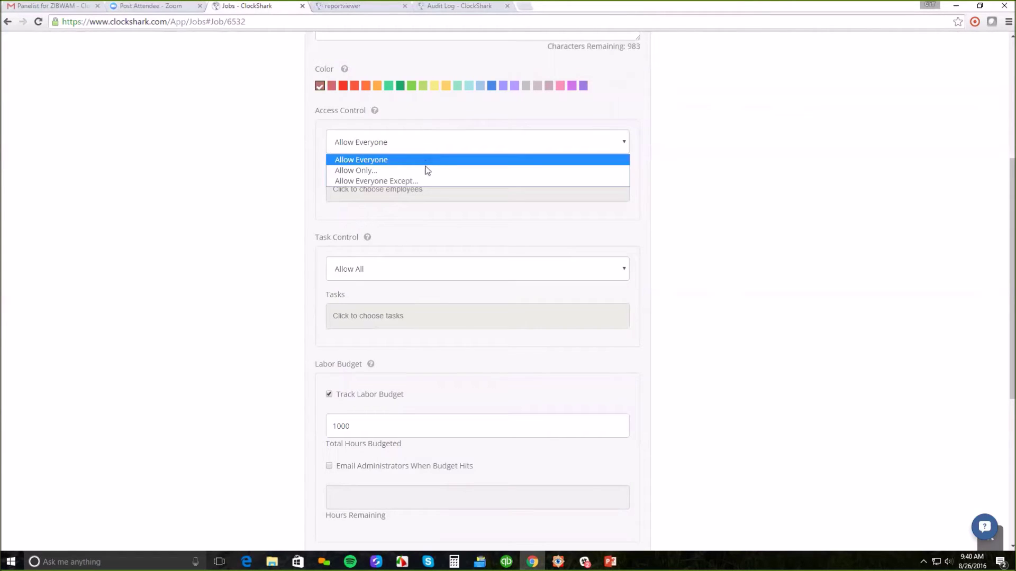
{"action": "left_click", "coordinate": [425, 166]}
{"action": "left_click", "coordinate": [459, 190]}
{"action": "left_click", "coordinate": [459, 281]}
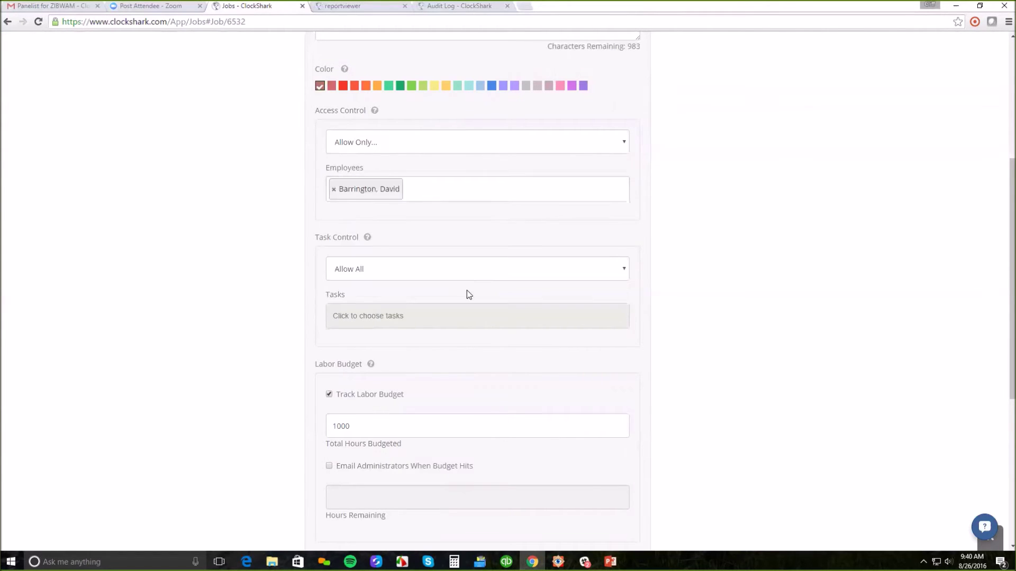
{"action": "left_click", "coordinate": [503, 186]}
{"action": "left_click", "coordinate": [481, 295]}
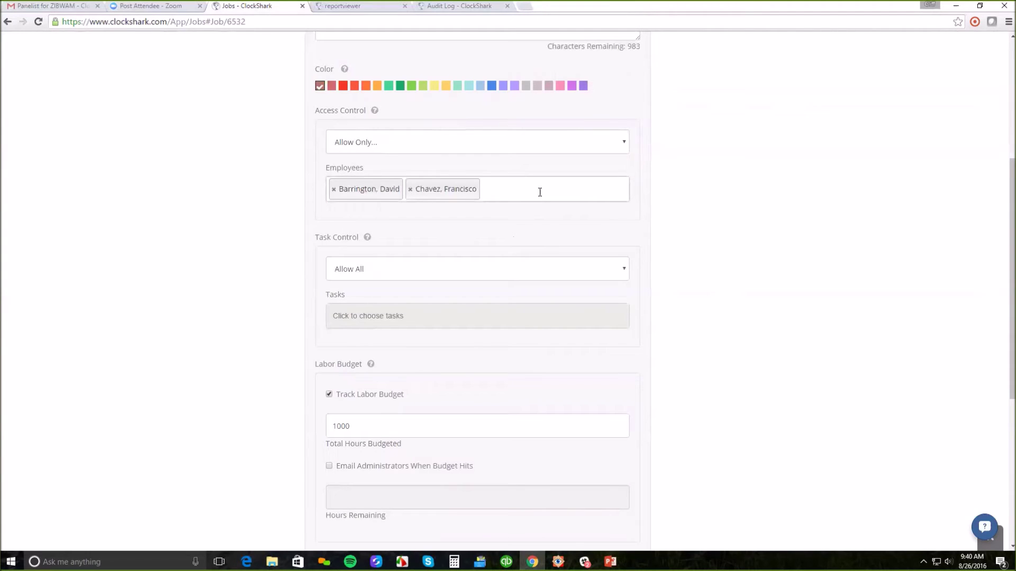
{"action": "left_click", "coordinate": [538, 199]}
{"action": "left_click", "coordinate": [502, 294]}
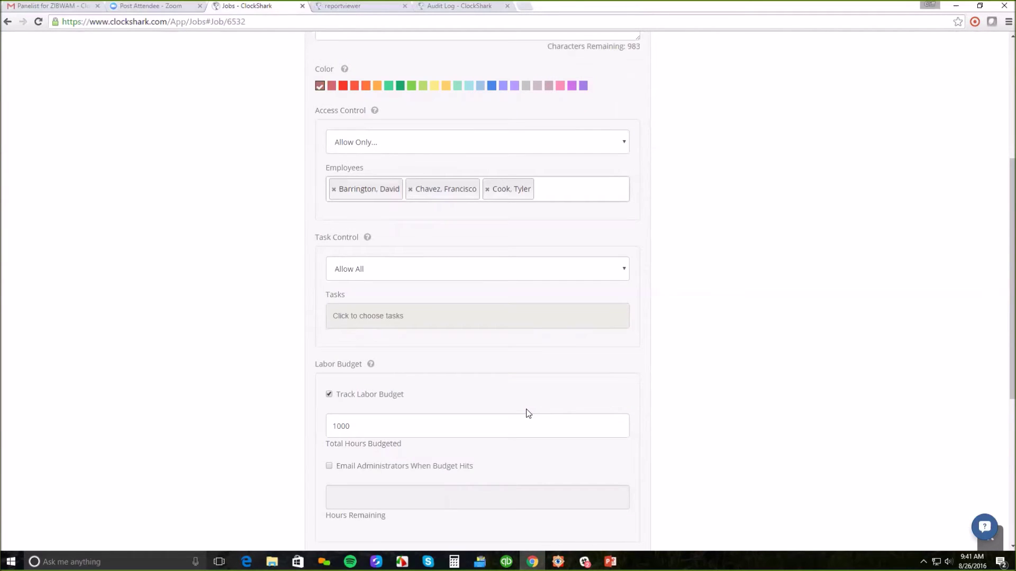
- Set the job's Task Control to Allow Only, with the tasks Operator, Labor - Ground and Rebar
{"action": "mouse_move", "coordinate": [367, 236]}
{"action": "left_click", "coordinate": [451, 270]}
{"action": "left_click", "coordinate": [442, 300]}
{"action": "left_click", "coordinate": [459, 307]}
{"action": "left_click", "coordinate": [451, 408]}
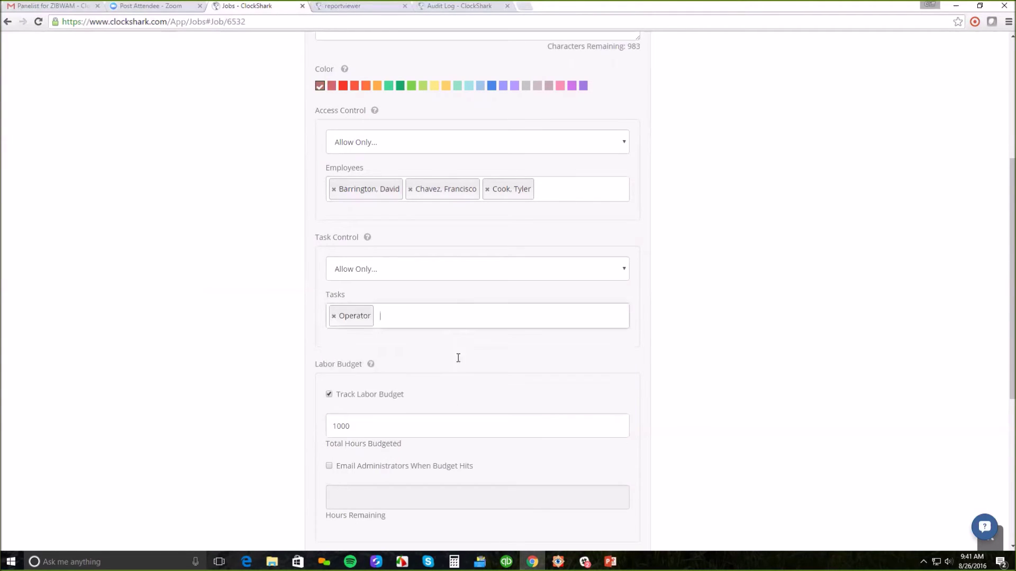
{"action": "left_click", "coordinate": [463, 319]}
{"action": "left_click", "coordinate": [443, 417]}
{"action": "left_click", "coordinate": [467, 310]}
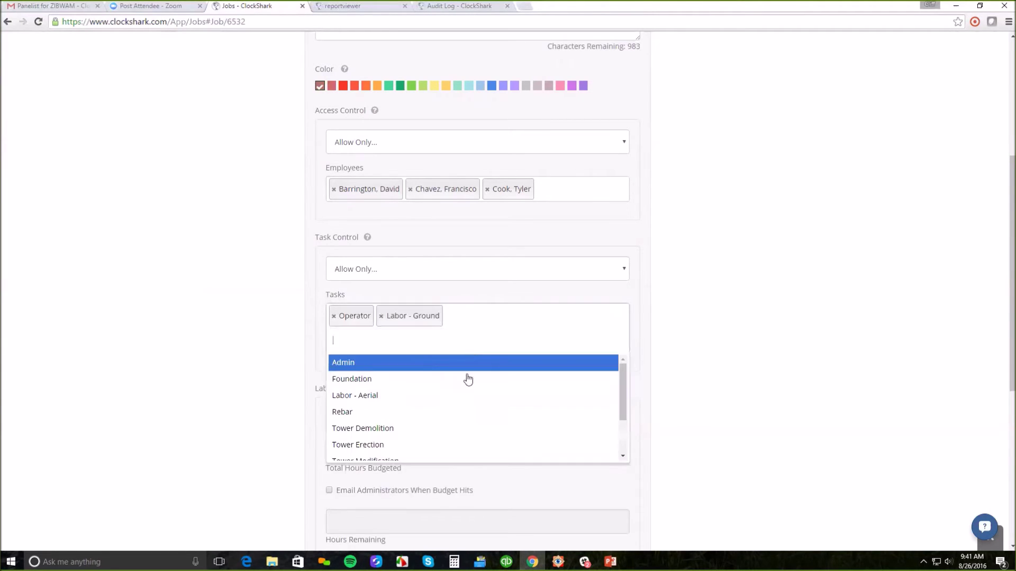
{"action": "left_click", "coordinate": [467, 414]}
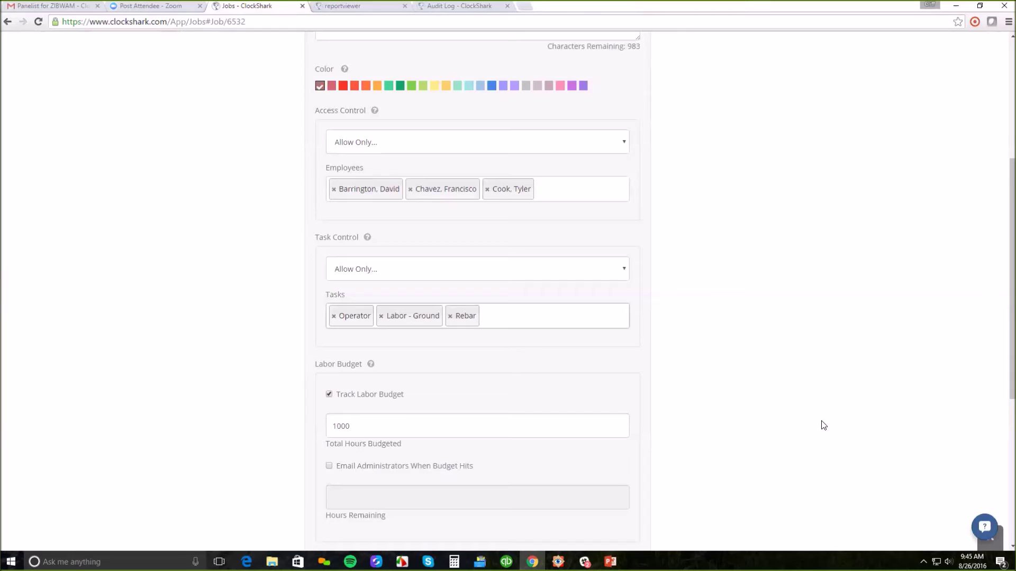
{"action": "scroll", "coordinate": [737, 385], "scroll_direction": "down", "scroll_amount": 1}
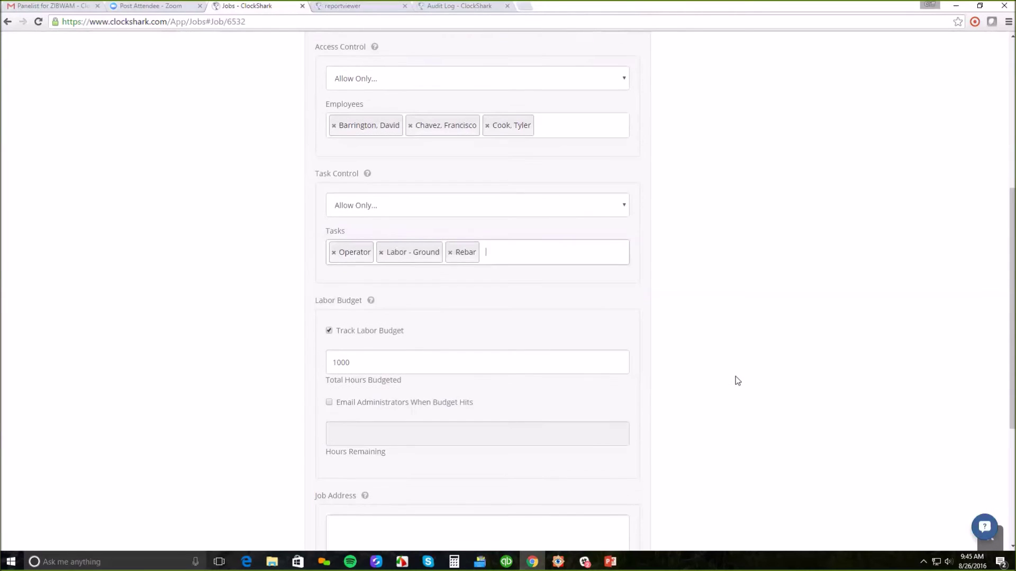
{"action": "scroll", "coordinate": [820, 125], "scroll_direction": "up", "scroll_amount": 6}
{"action": "left_click", "coordinate": [841, 45]}
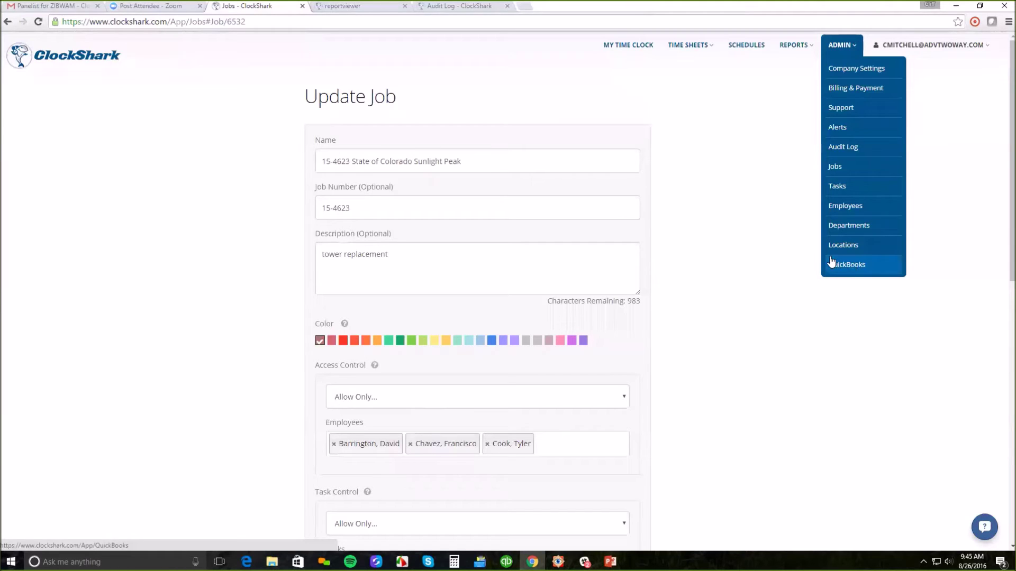
{"action": "left_click", "coordinate": [761, 405]}
- Switch to the Woodard Presentation in PowerPoint, look at slide 13 on exporting to QuickBooks, and show slide 11 with the QuickBooks weekly timesheet
{"action": "key", "text": "super+shift+q"}
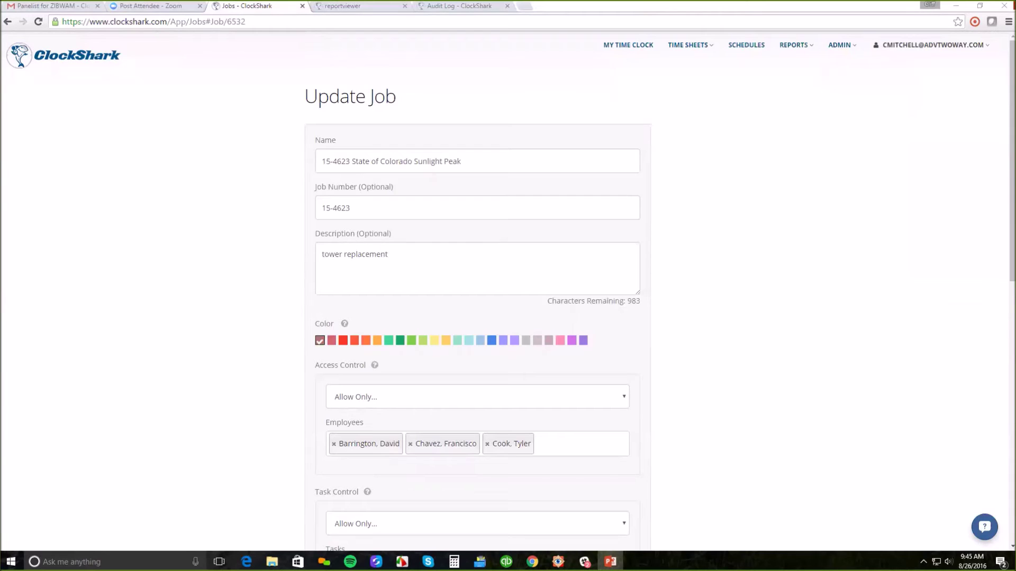
{"action": "key", "text": "alt+Tab"}
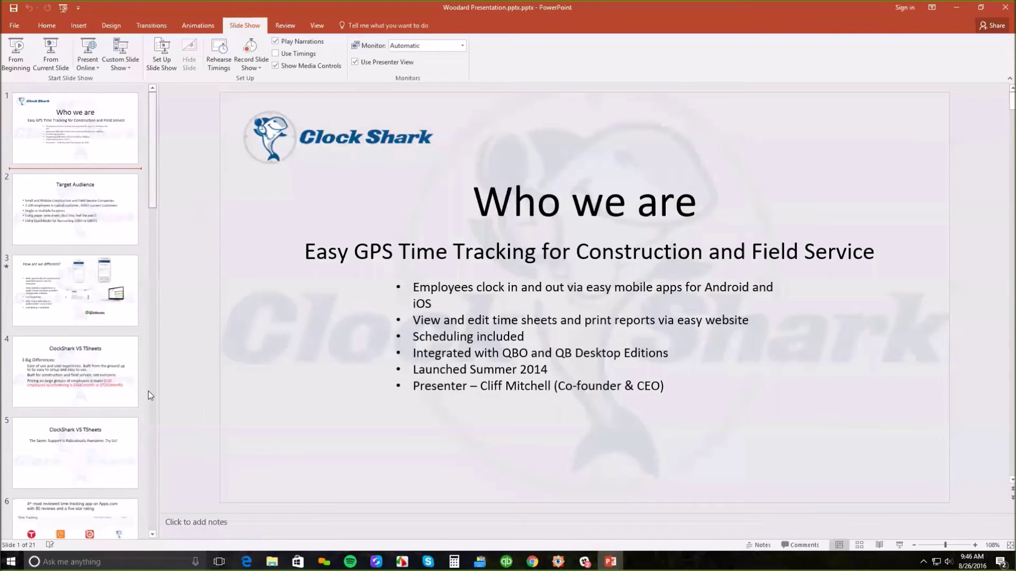
{"action": "scroll", "coordinate": [152, 411], "scroll_direction": "down", "scroll_amount": 10}
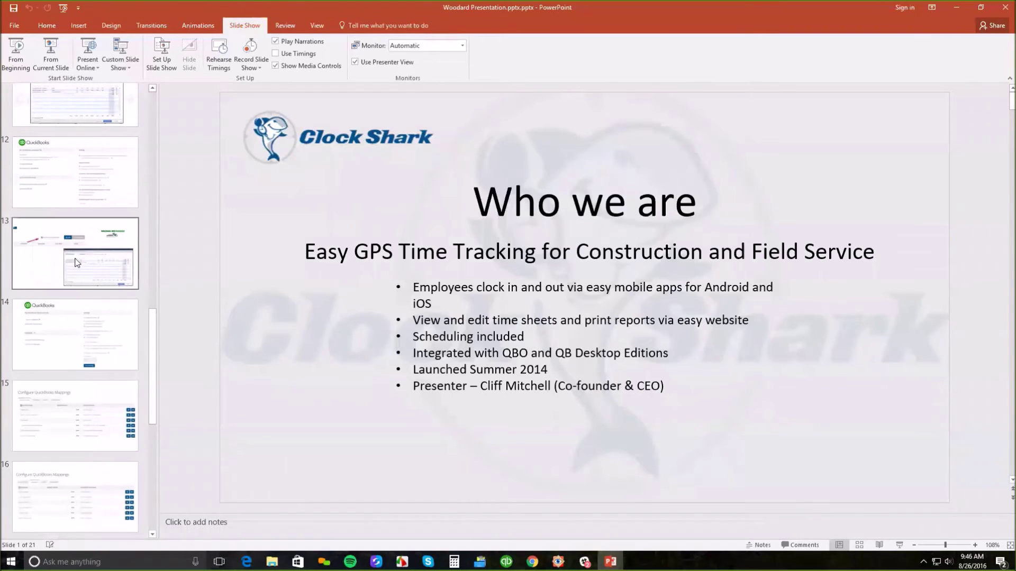
{"action": "left_click", "coordinate": [76, 263]}
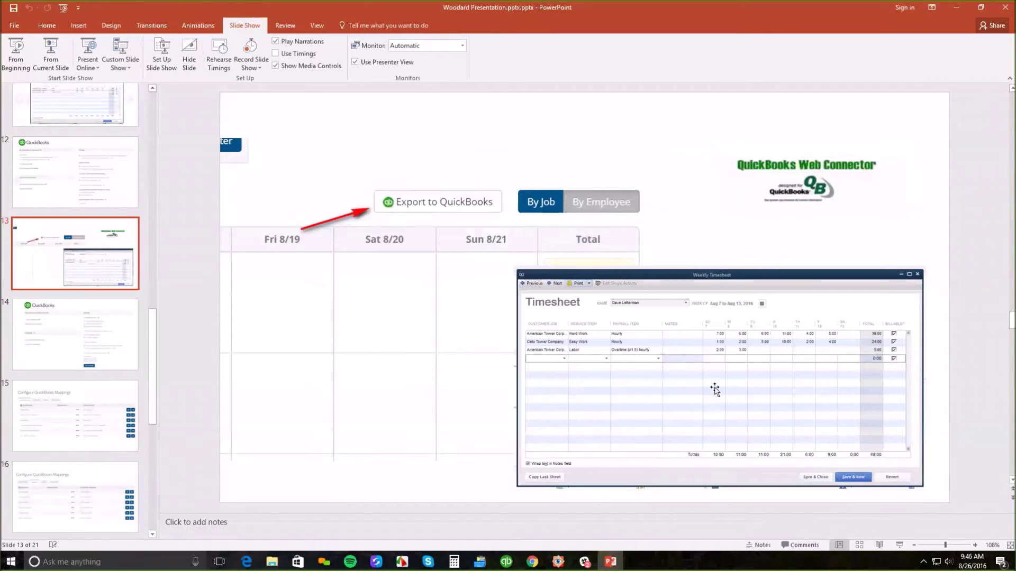
{"action": "left_click", "coordinate": [91, 119]}
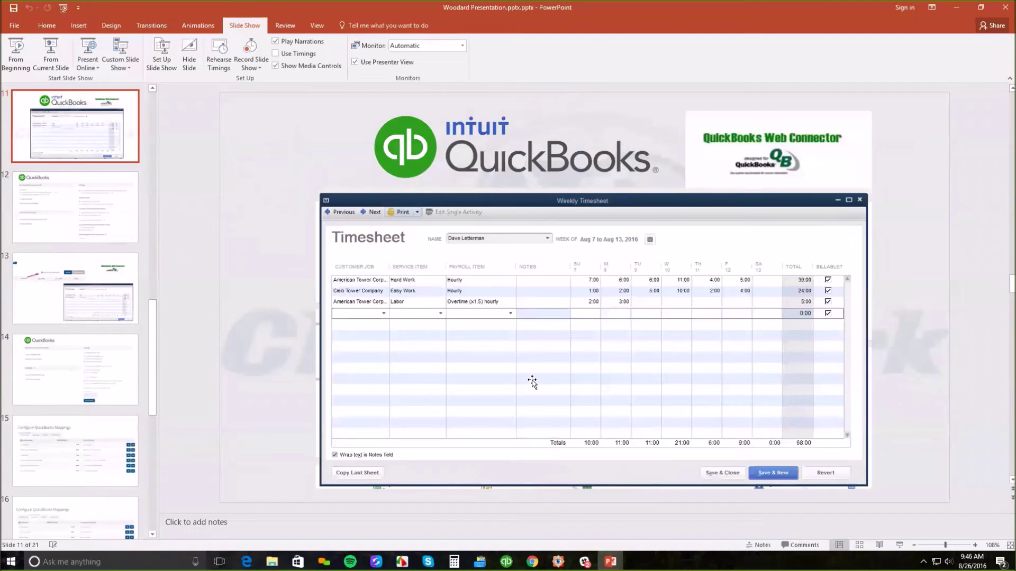